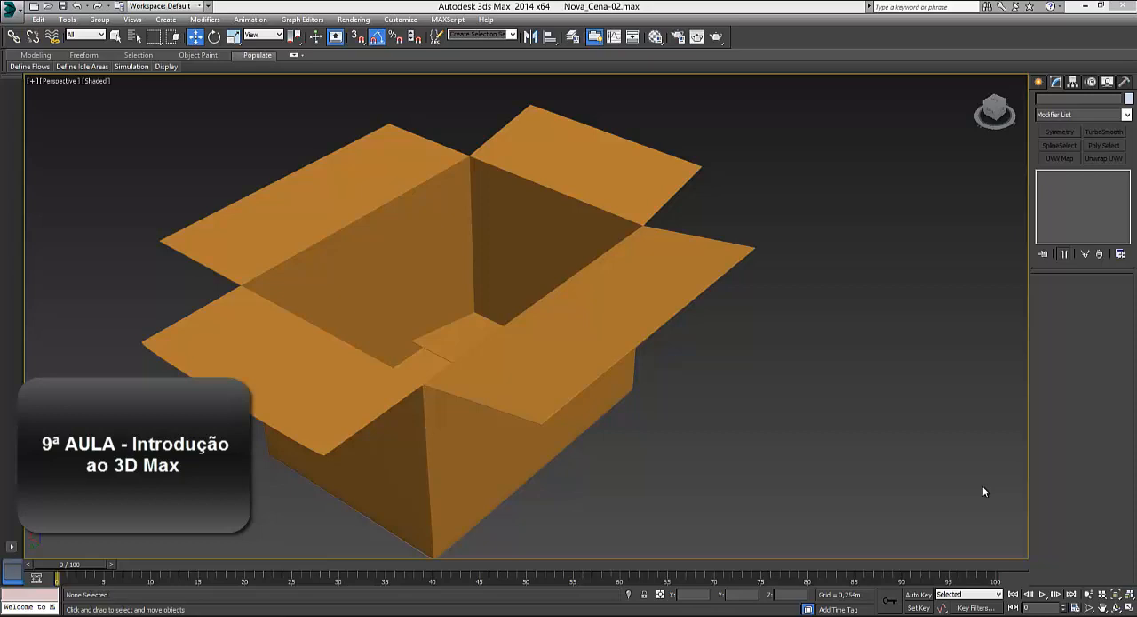
Step: Select the cardboard box and turn off its TurboSmooth and Shell modifiers
{"action": "middle_click_drag", "start_coordinate": [498, 355], "coordinate": [451, 337], "text": "alt"}
{"action": "left_click", "coordinate": [452, 342]}
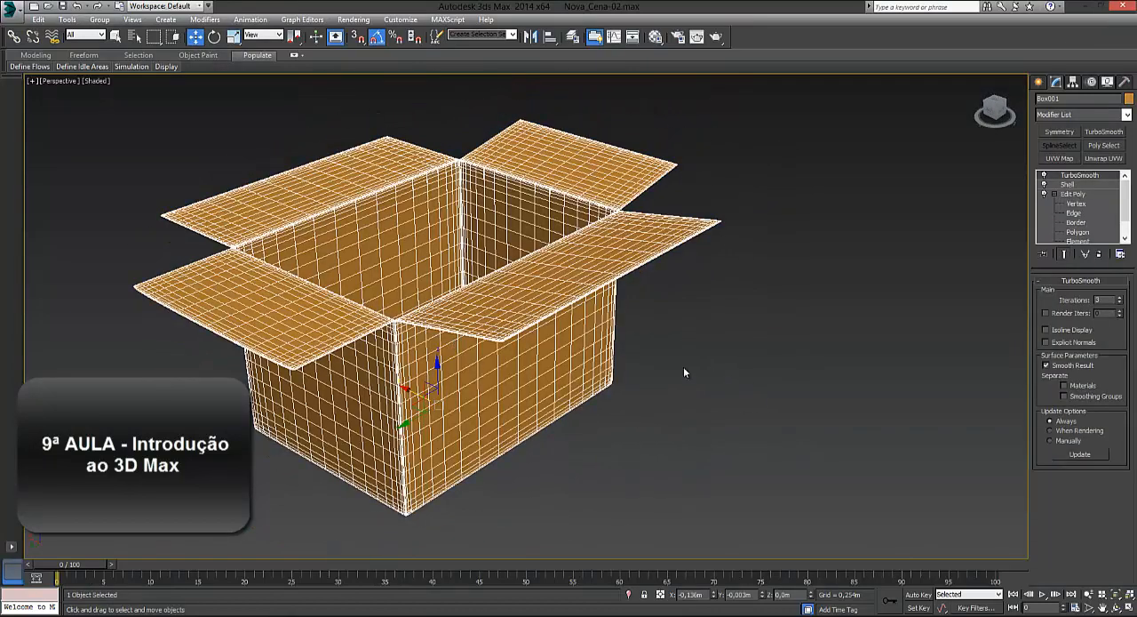
{"action": "left_click", "coordinate": [1055, 194]}
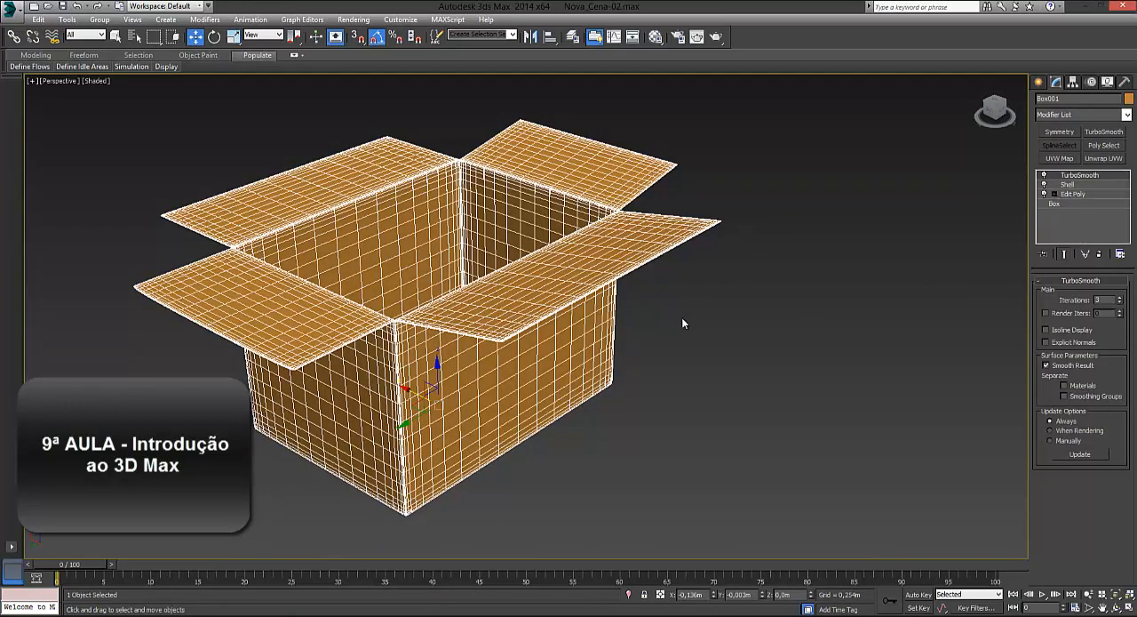
{"action": "middle_click_drag", "start_coordinate": [441, 257], "coordinate": [533, 268], "text": "alt"}
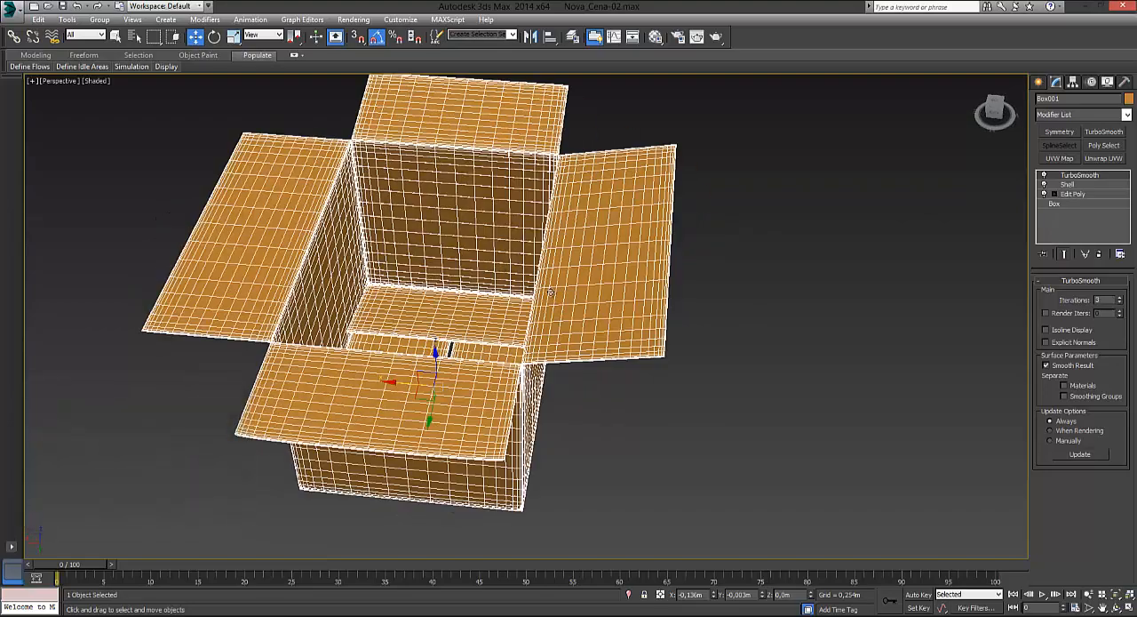
{"action": "middle_click_drag", "start_coordinate": [434, 322], "coordinate": [401, 322], "text": "alt"}
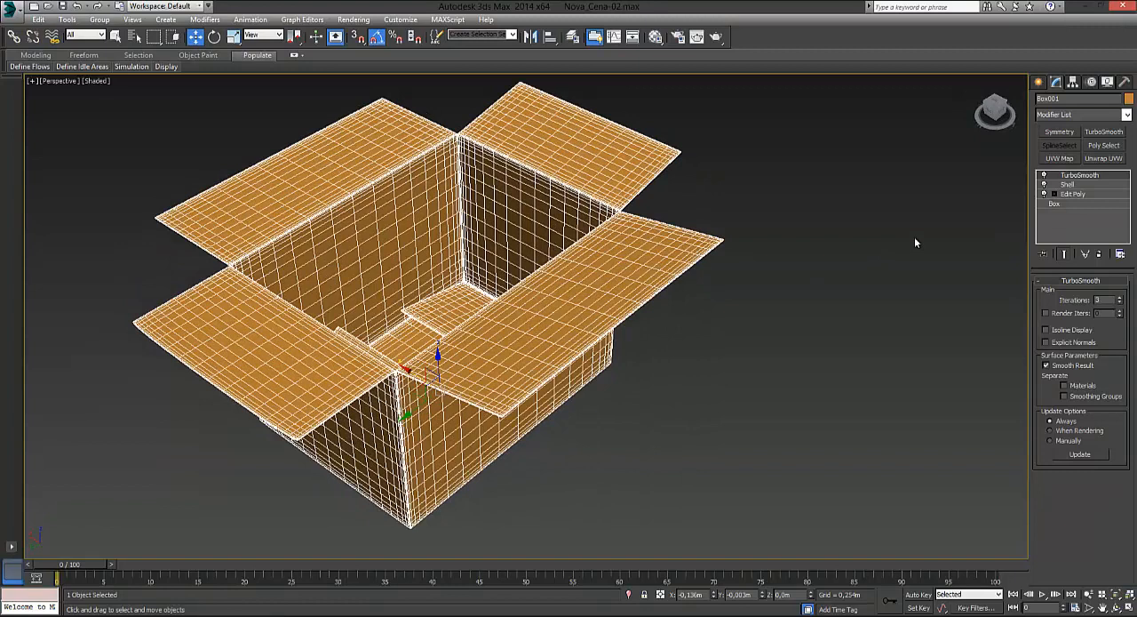
{"action": "left_click", "coordinate": [1045, 175]}
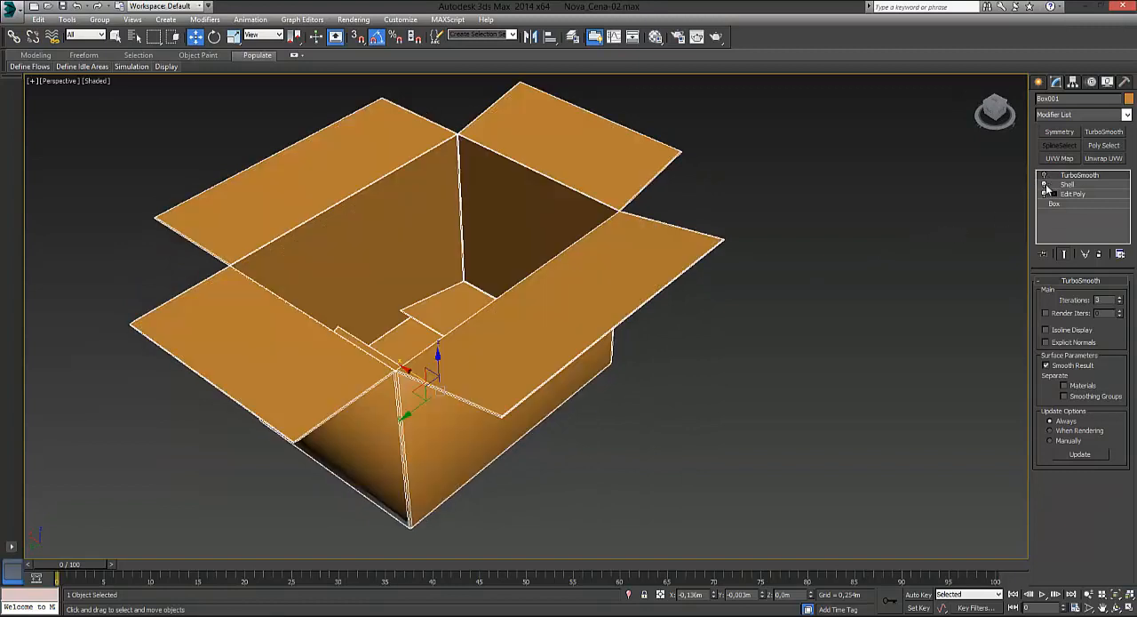
{"action": "left_click", "coordinate": [1045, 184]}
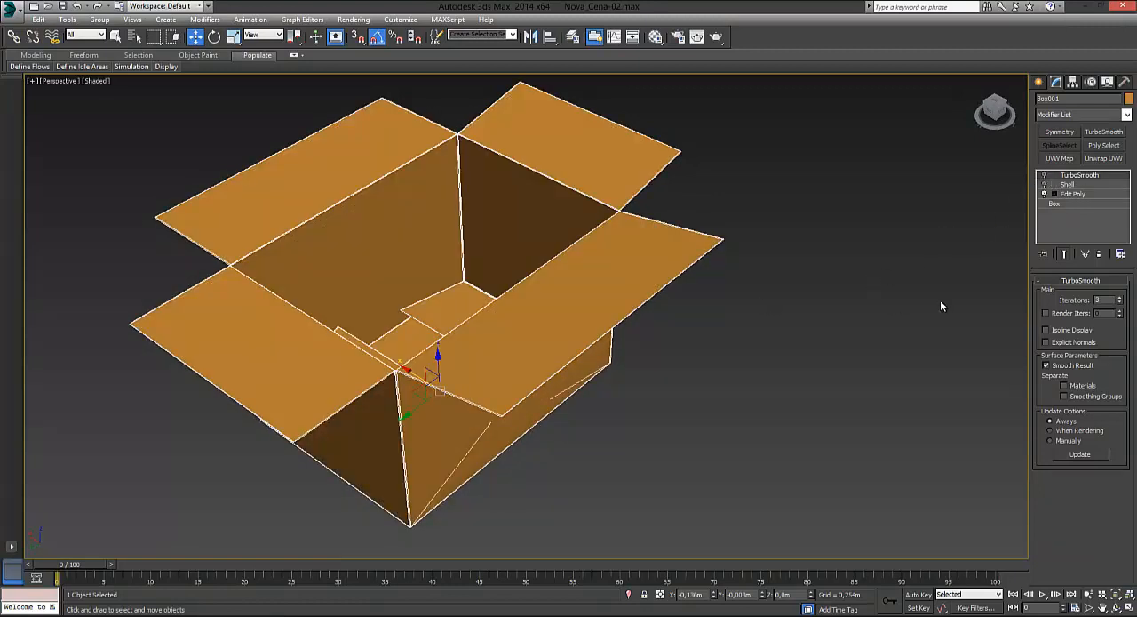
Step: Enter the Edge sub-object level of the box's Edit Poly modifier
{"action": "left_click", "coordinate": [1054, 193]}
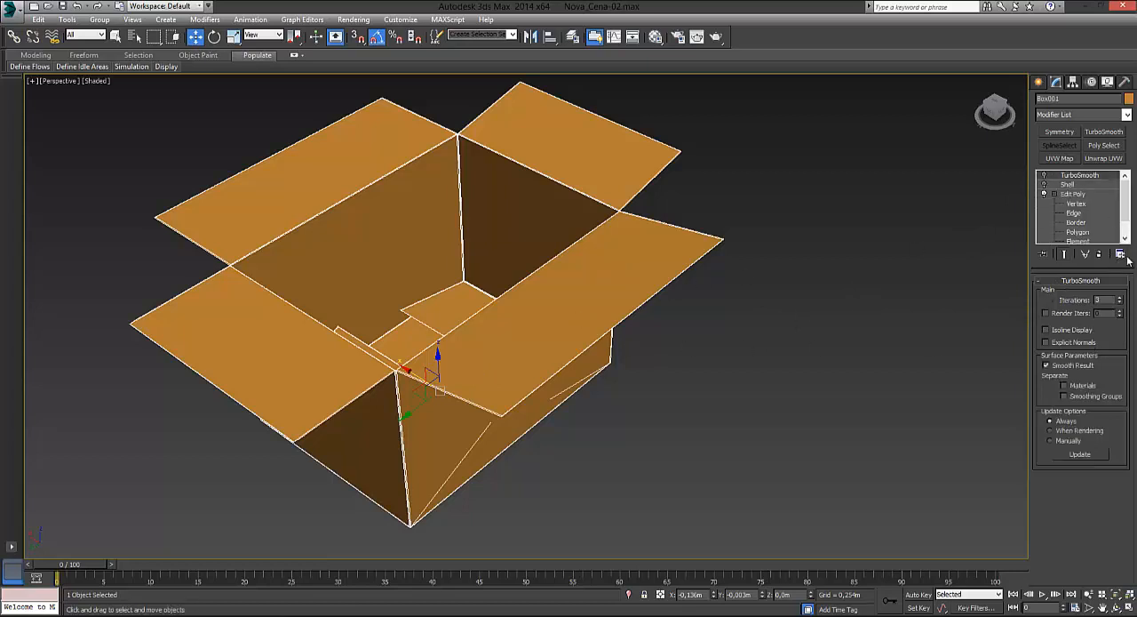
{"action": "left_click", "coordinate": [1071, 194]}
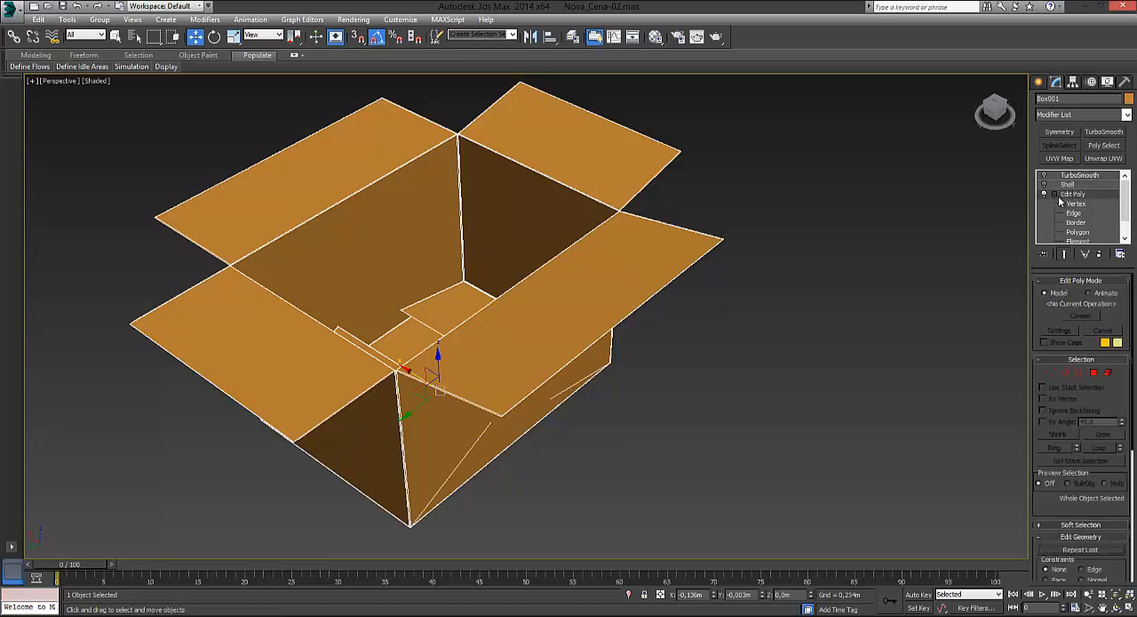
{"action": "left_click", "coordinate": [1051, 373]}
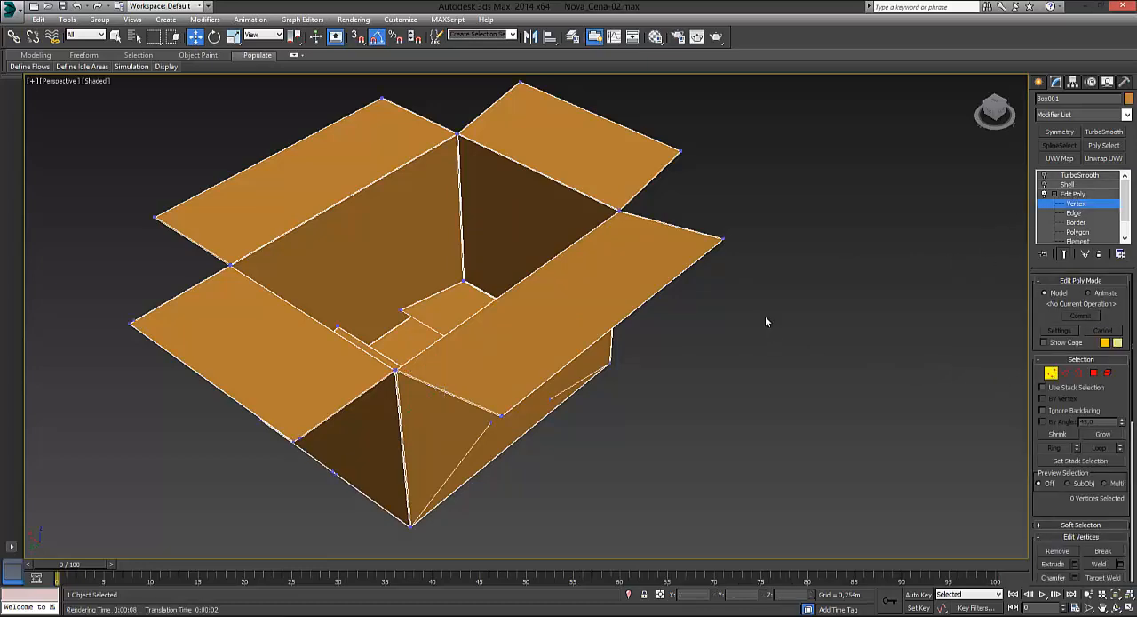
{"action": "middle_click_drag", "start_coordinate": [766, 322], "coordinate": [995, 387], "text": "alt"}
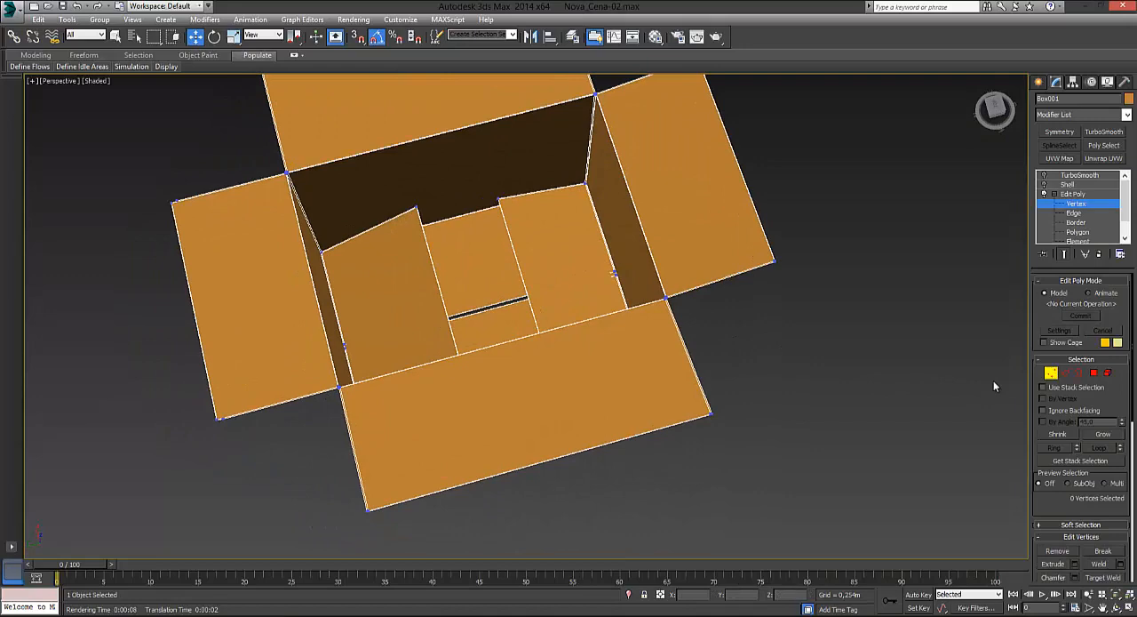
{"action": "left_click", "coordinate": [1065, 373]}
{"action": "middle_click_drag", "start_coordinate": [851, 402], "coordinate": [678, 402], "text": "alt"}
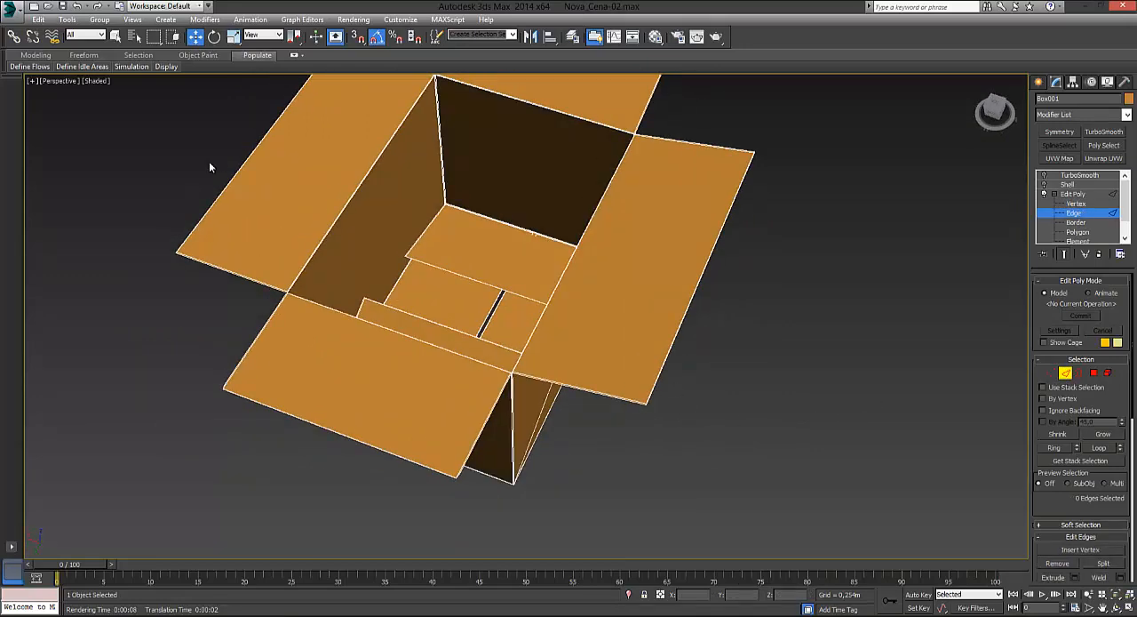
Step: Connect the outer and hinge edges of one long flap with 4 segments and a pinch of 0
{"action": "middle_click_drag", "start_coordinate": [505, 152], "coordinate": [670, 337], "text": "alt"}
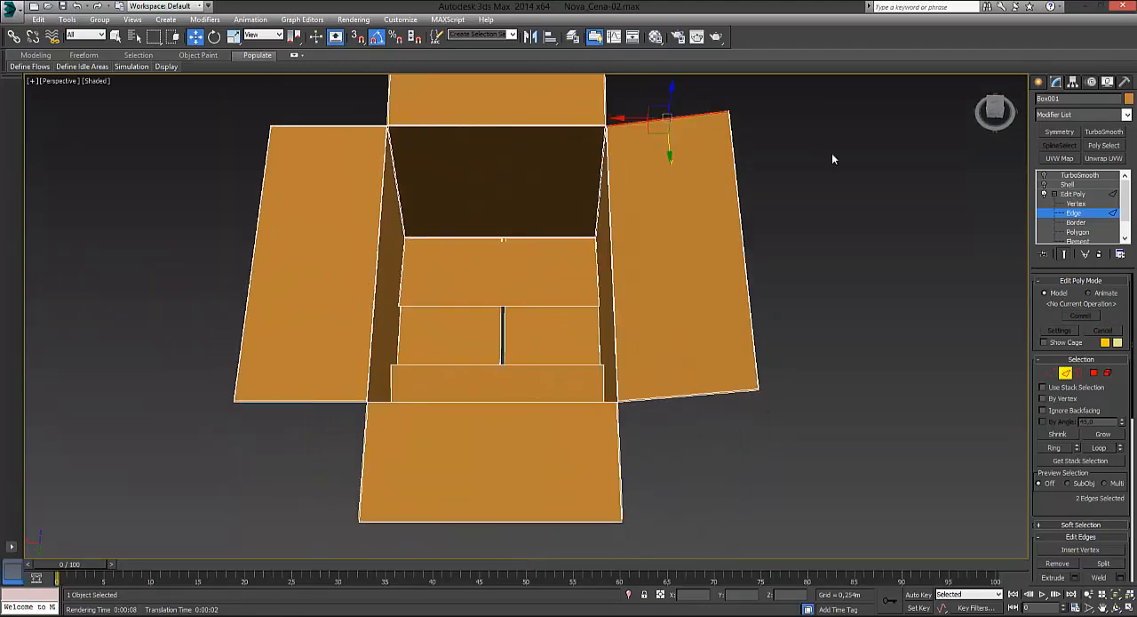
{"action": "left_click_drag", "start_coordinate": [802, 187], "coordinate": [732, 205]}
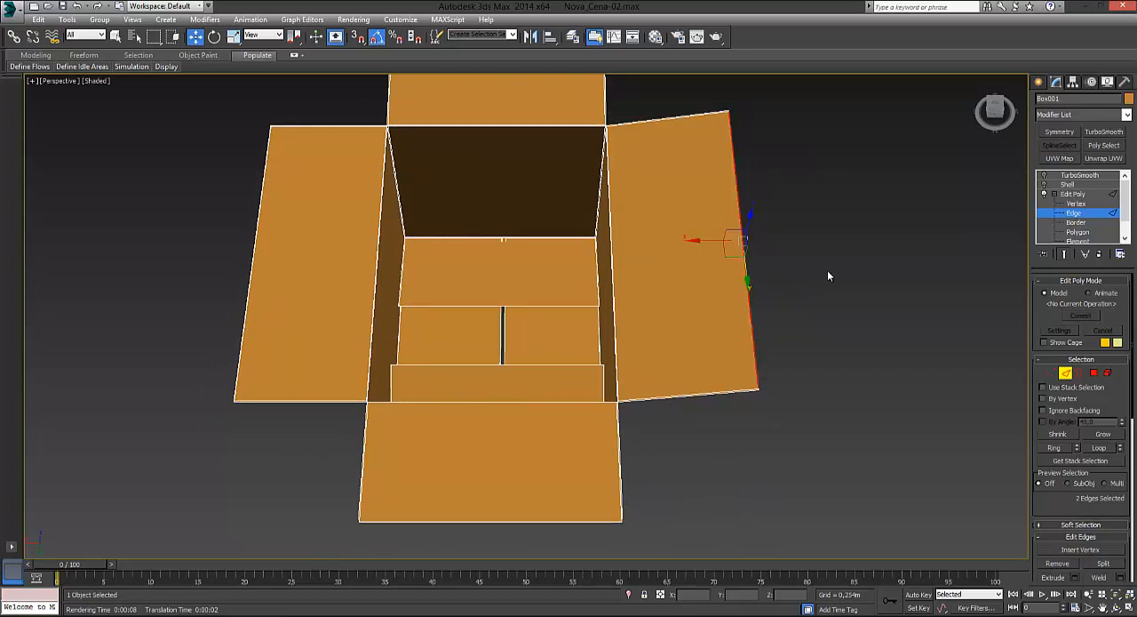
{"action": "left_click", "coordinate": [744, 250]}
{"action": "left_click", "coordinate": [745, 247]}
{"action": "middle_click_drag", "start_coordinate": [646, 315], "coordinate": [655, 315], "text": "alt"}
{"action": "left_click_drag", "start_coordinate": [662, 306], "coordinate": [622, 328]}
{"action": "middle_click_drag", "start_coordinate": [768, 343], "coordinate": [727, 340], "text": "alt"}
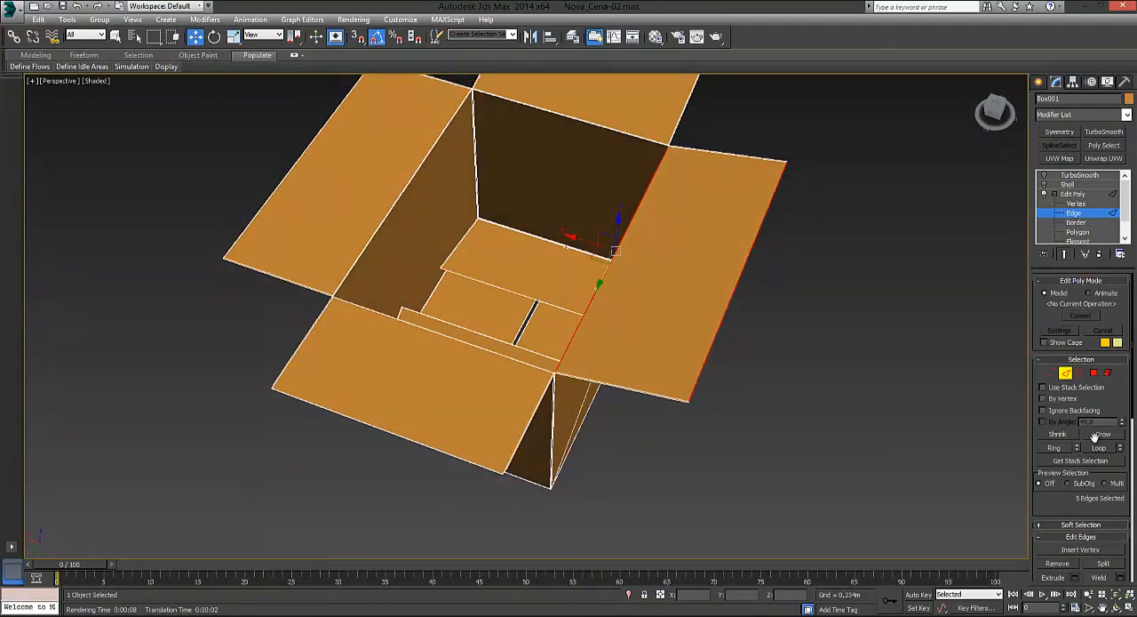
{"action": "scroll", "coordinate": [1126, 399], "scroll_direction": "down", "scroll_amount": 3}
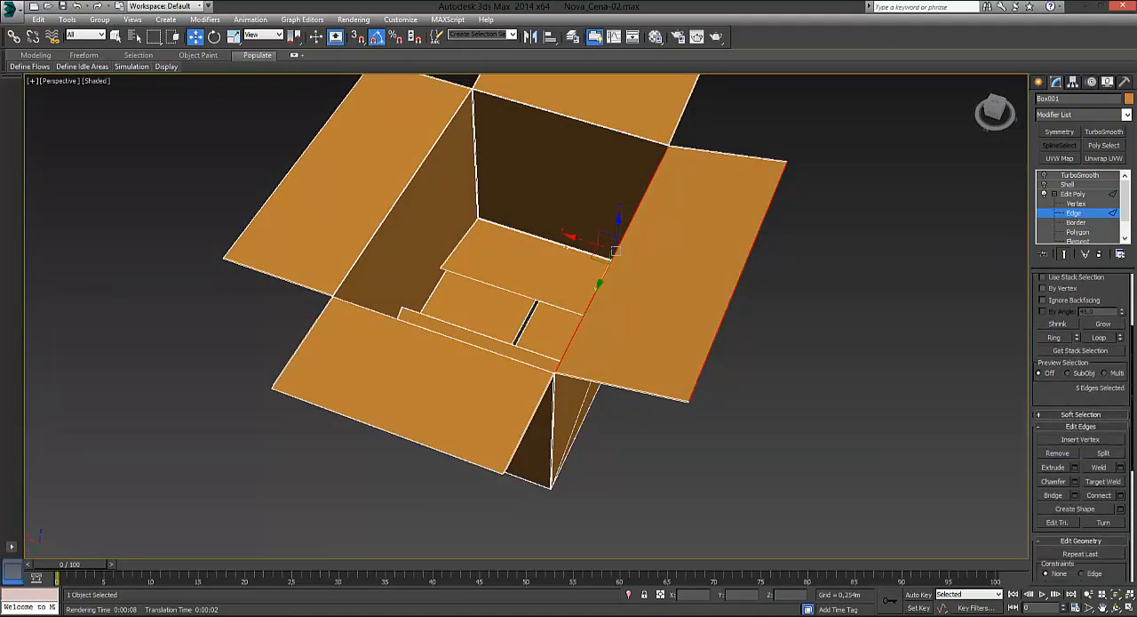
{"action": "left_click", "coordinate": [1120, 492]}
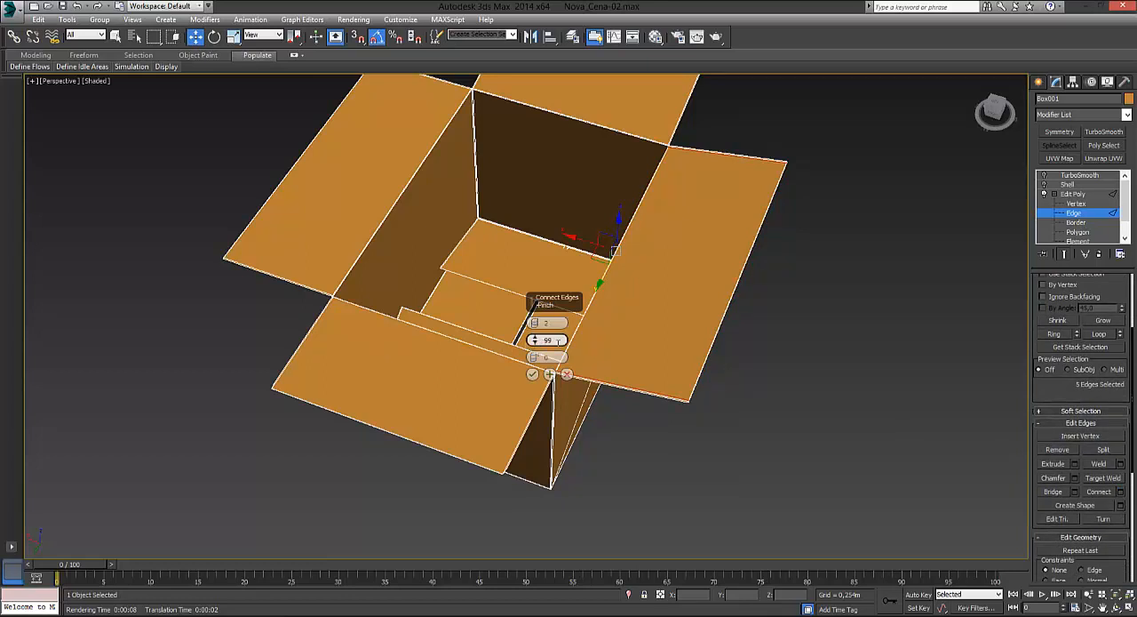
{"action": "type", "text": "0"}
{"action": "left_click", "coordinate": [542, 322]}
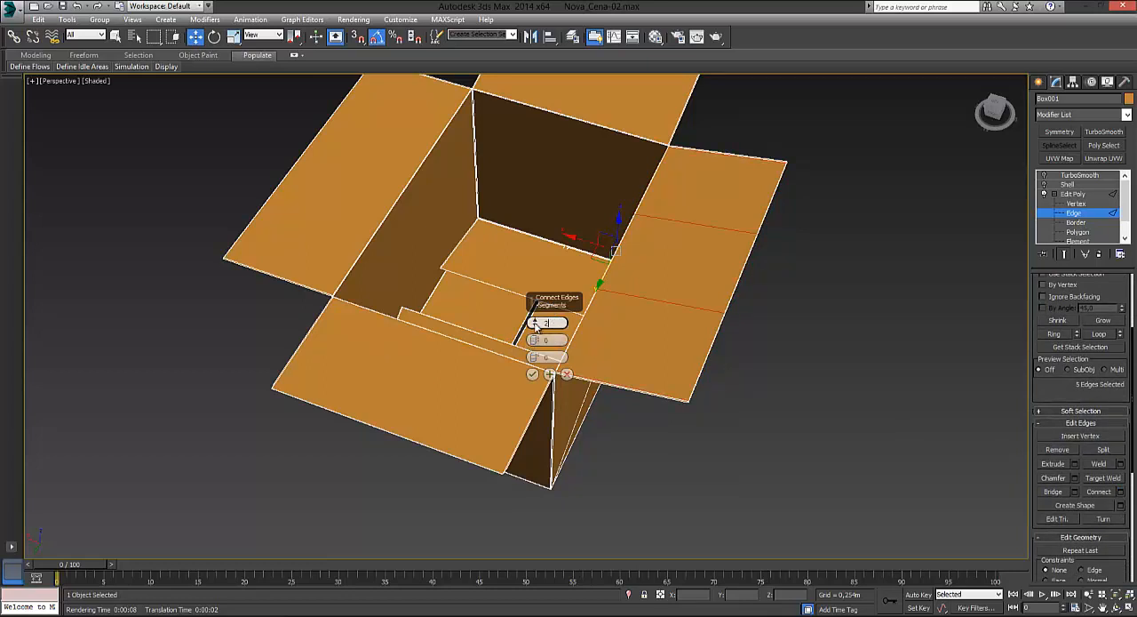
{"action": "left_click", "coordinate": [535, 322]}
{"action": "left_click", "coordinate": [535, 322]}
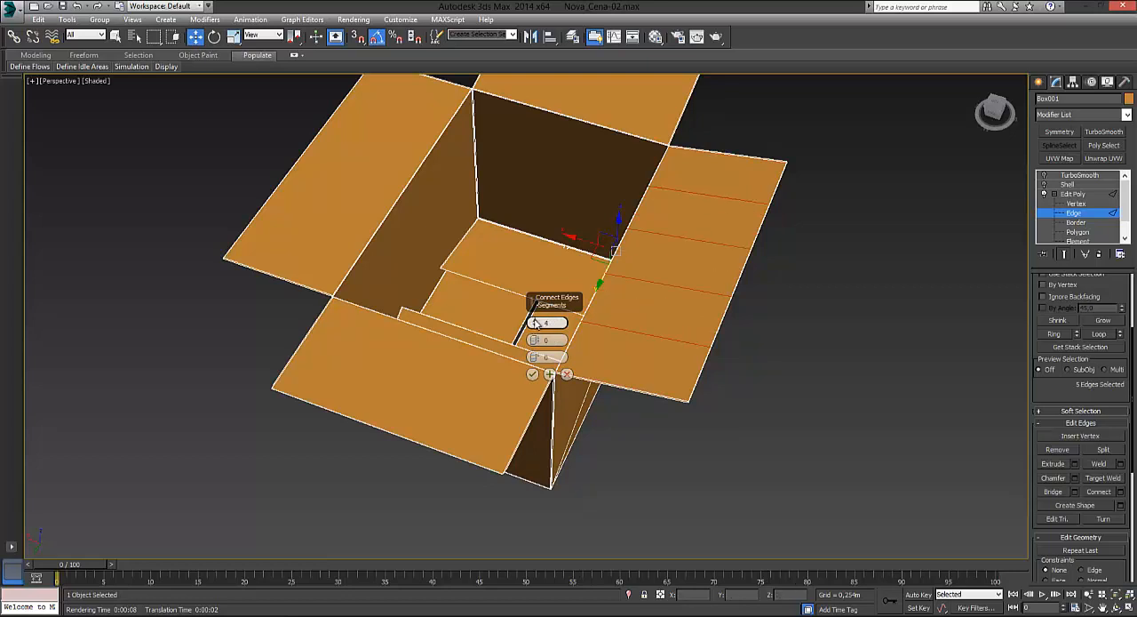
{"action": "left_click", "coordinate": [532, 374]}
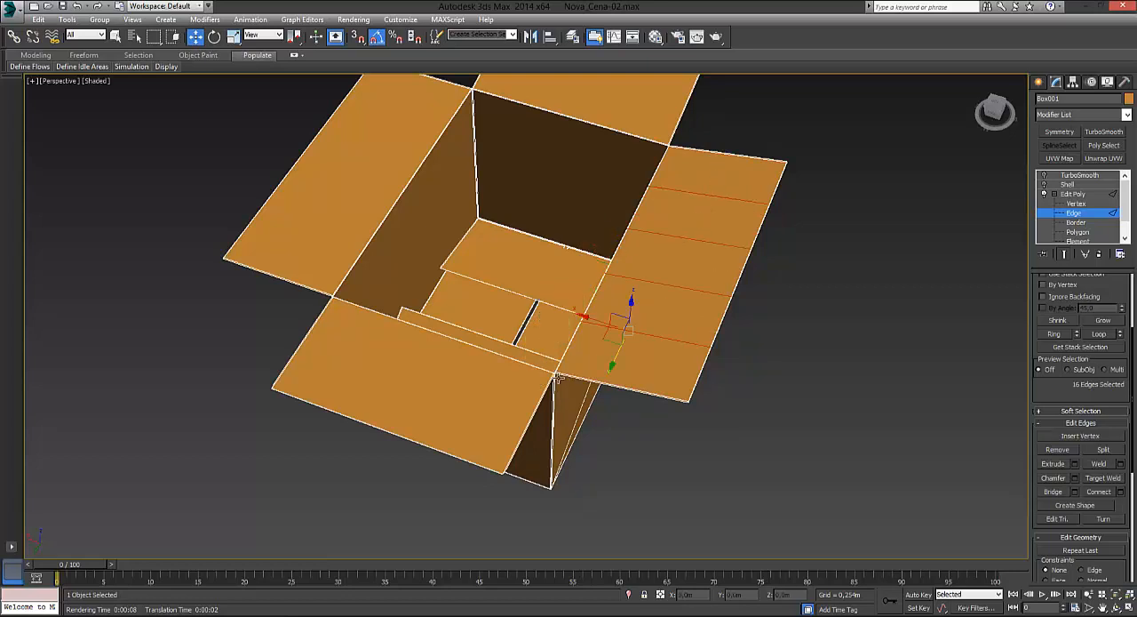
Step: Ring-select the crosswise edges of the same long flap and connect them with 1 segment
{"action": "left_click", "coordinate": [671, 286]}
{"action": "left_click", "coordinate": [1054, 333]}
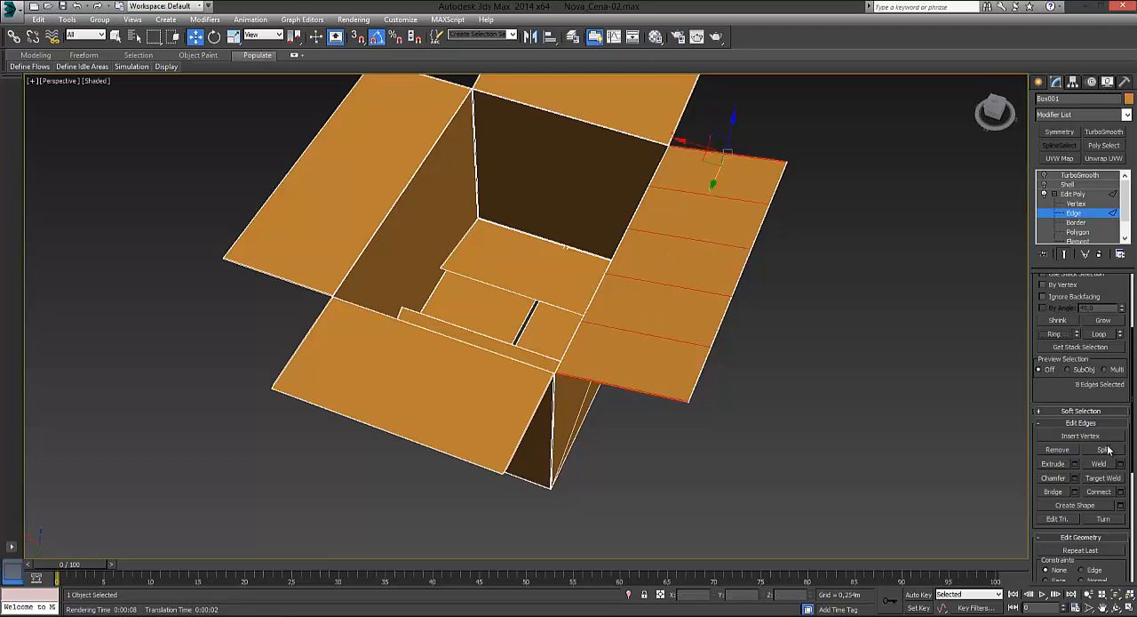
{"action": "left_click", "coordinate": [1121, 492]}
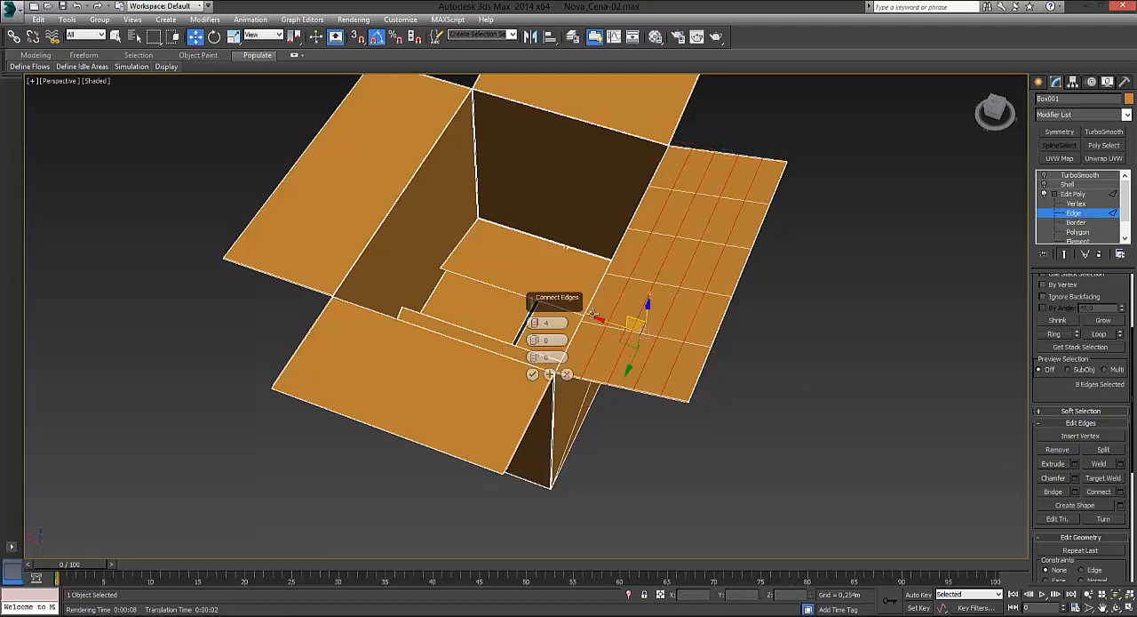
{"action": "left_click", "coordinate": [534, 328]}
{"action": "left_click", "coordinate": [534, 327]}
{"action": "left_click", "coordinate": [534, 328]}
{"action": "left_click", "coordinate": [532, 374]}
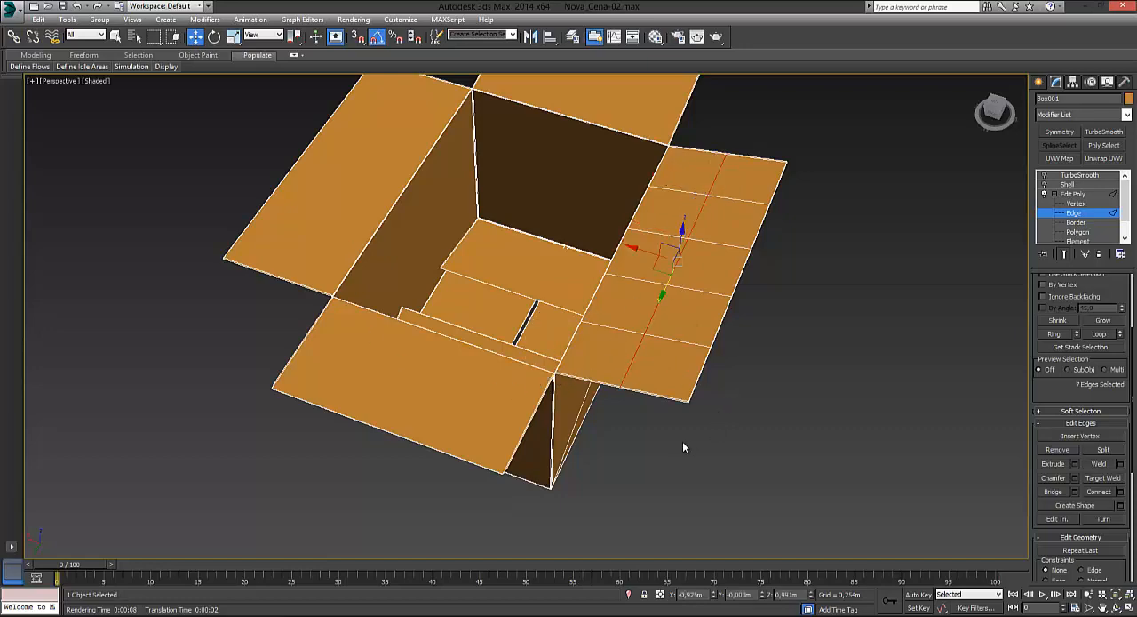
Step: Select the outer and hinge edges of the adjacent short flap and connect them with 4 segments
{"action": "middle_click_drag", "start_coordinate": [683, 450], "coordinate": [770, 363], "text": "alt"}
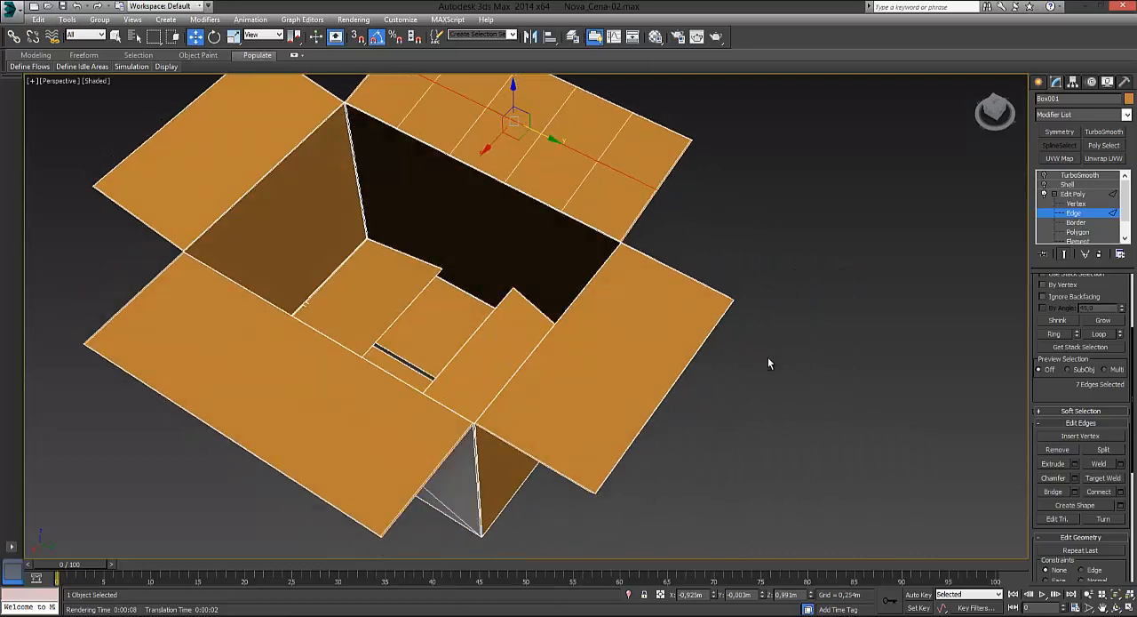
{"action": "middle_click_drag", "start_coordinate": [746, 414], "coordinate": [840, 282], "text": "alt"}
{"action": "left_click", "coordinate": [817, 298], "text": "ctrl"}
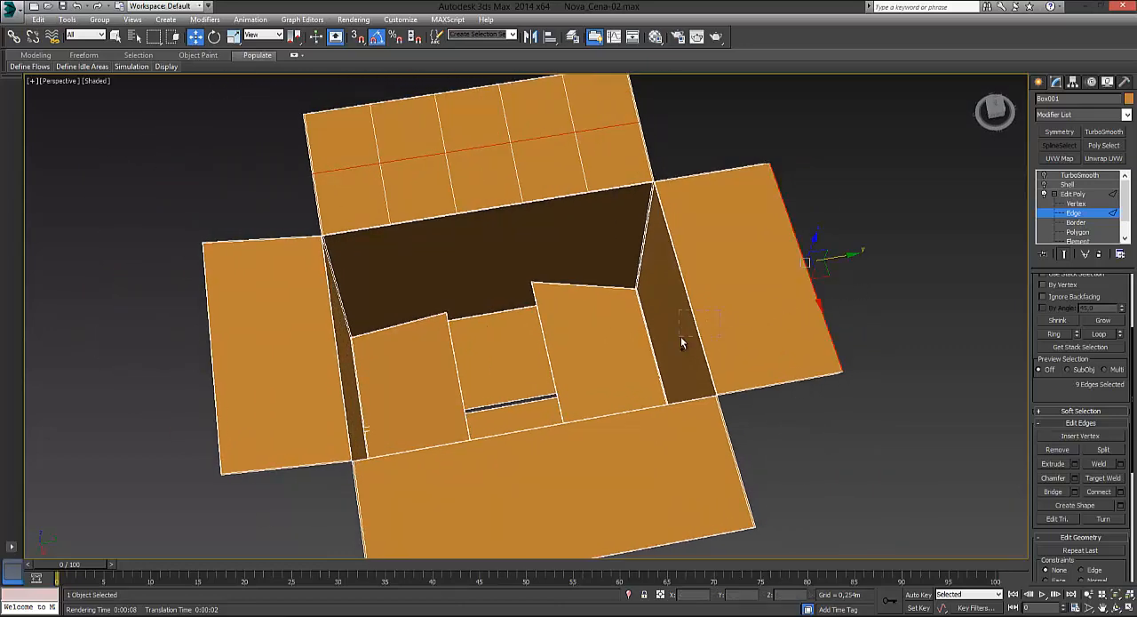
{"action": "left_click_drag", "start_coordinate": [681, 342], "coordinate": [682, 343], "text": "ctrl"}
{"action": "left_click", "coordinate": [1120, 491]}
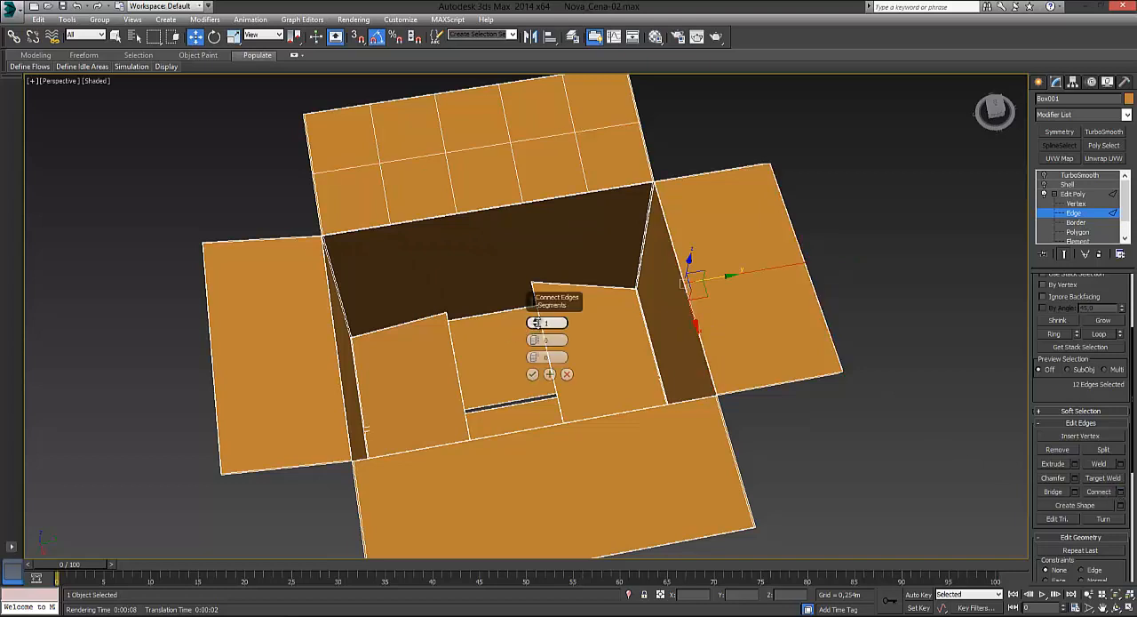
{"action": "left_click", "coordinate": [535, 320]}
{"action": "left_click", "coordinate": [535, 325]}
{"action": "left_click", "coordinate": [535, 321]}
{"action": "left_click", "coordinate": [535, 321]}
{"action": "left_click", "coordinate": [535, 321]}
{"action": "left_click", "coordinate": [533, 374]}
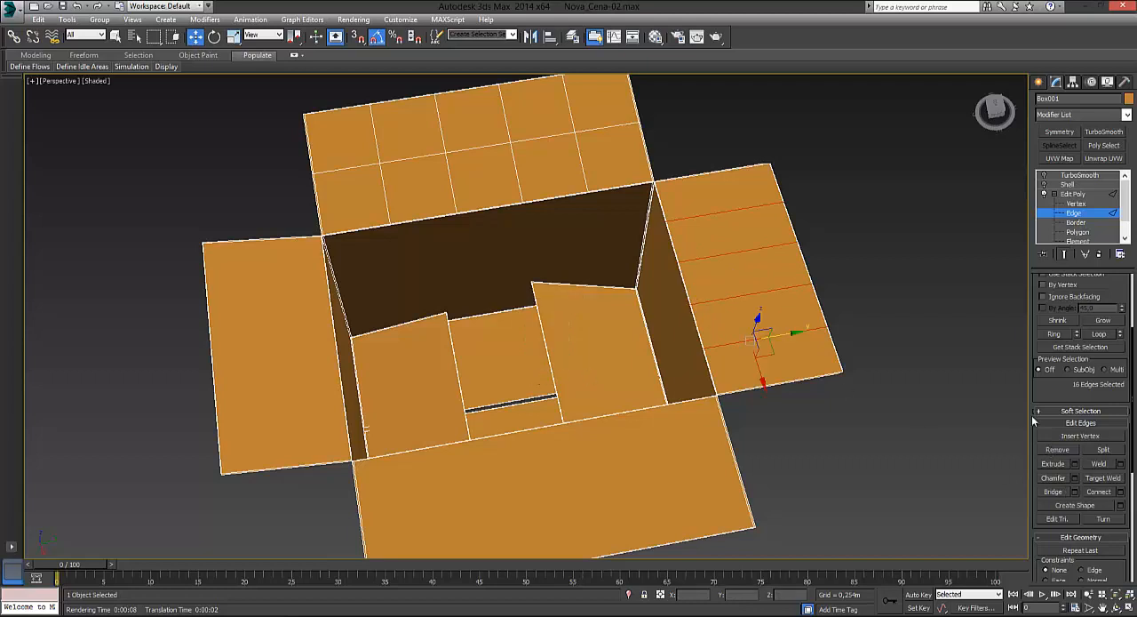
Step: Ring-select the crosswise edges of that short flap and connect them with 1 segment
{"action": "left_click", "coordinate": [1053, 333]}
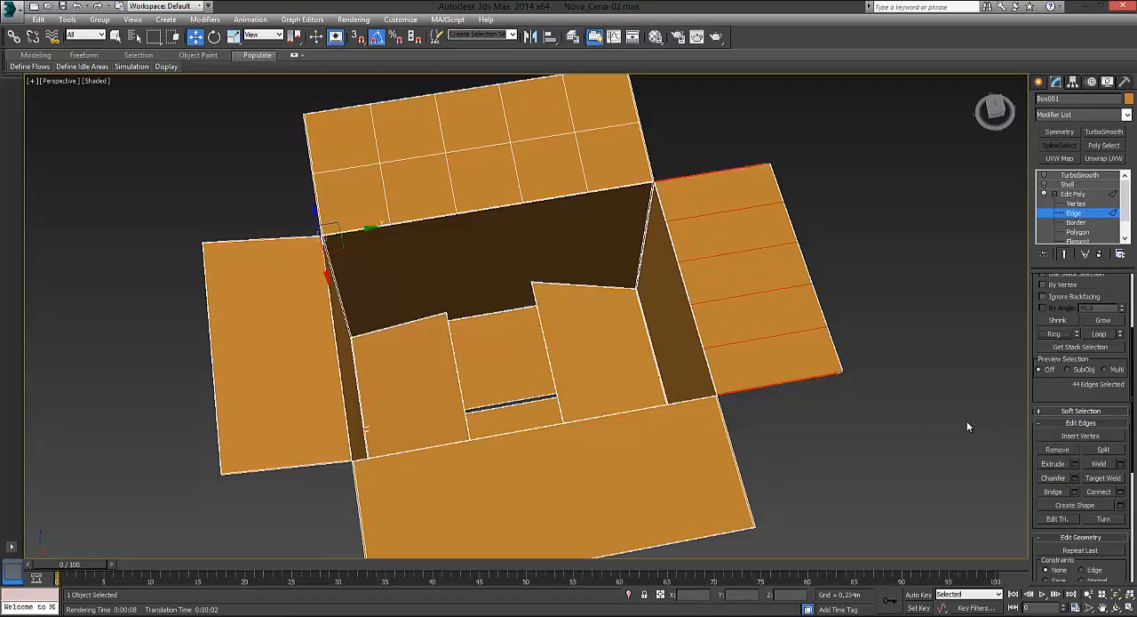
{"action": "left_click", "coordinate": [1121, 492]}
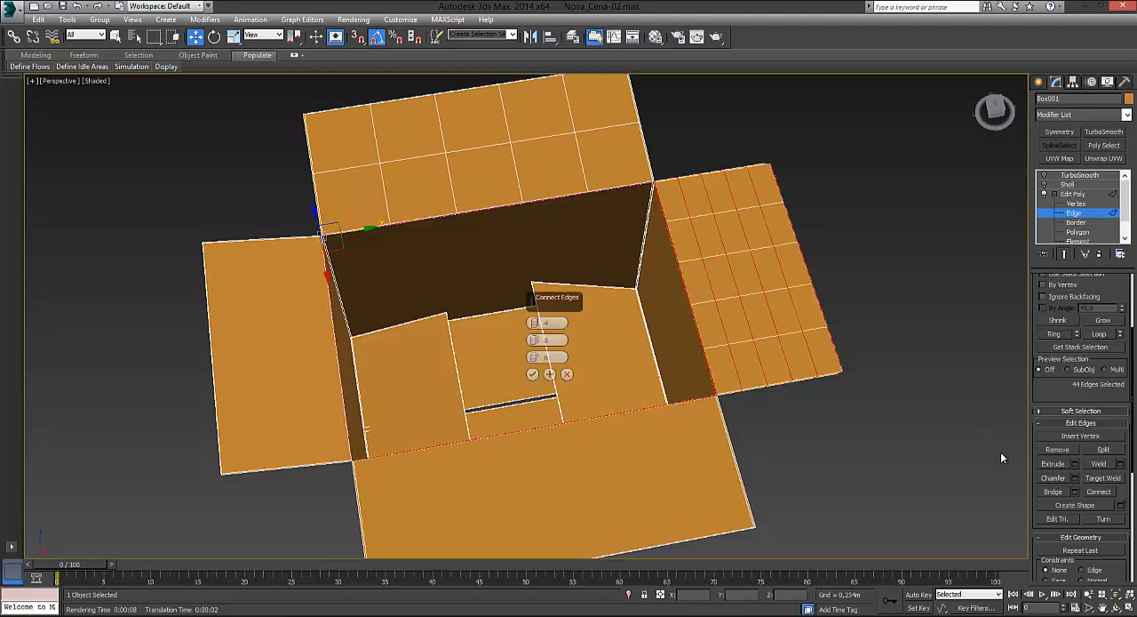
{"action": "left_click", "coordinate": [536, 327]}
{"action": "left_click", "coordinate": [536, 327]}
{"action": "left_click", "coordinate": [535, 327]}
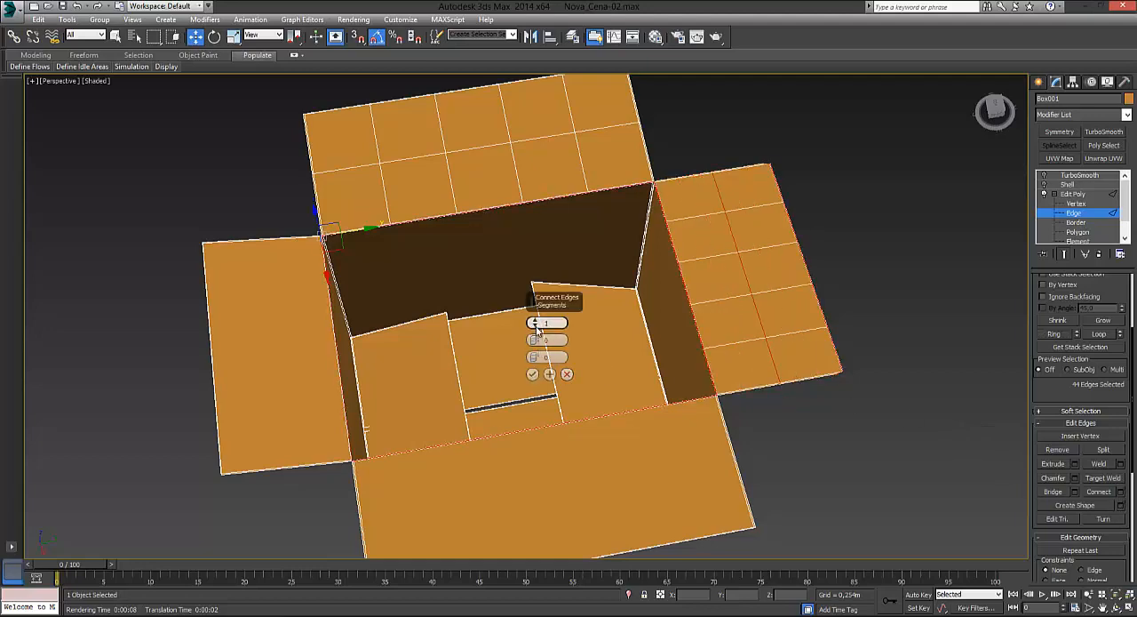
{"action": "left_click", "coordinate": [533, 374]}
Step: Ring-select the crosswise end edges of the undivided long flap and connect them with 1 segment
{"action": "scroll", "coordinate": [667, 399], "scroll_direction": "up", "scroll_amount": 3}
{"action": "scroll", "coordinate": [744, 386], "scroll_direction": "down", "scroll_amount": 6}
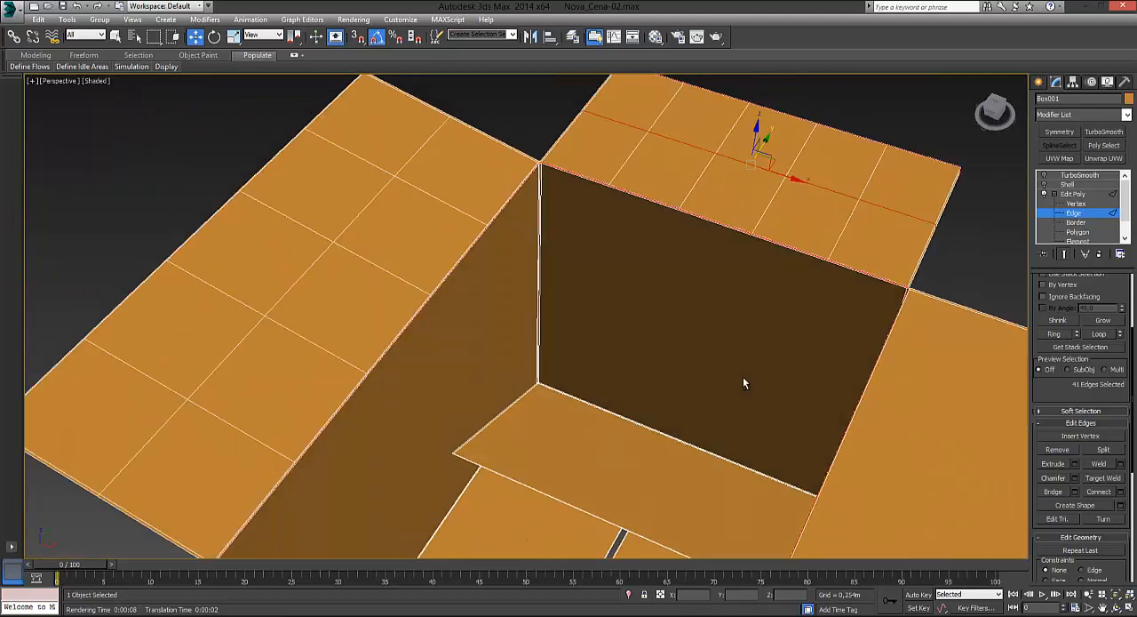
{"action": "middle_click_drag", "start_coordinate": [754, 421], "coordinate": [677, 408], "text": "alt"}
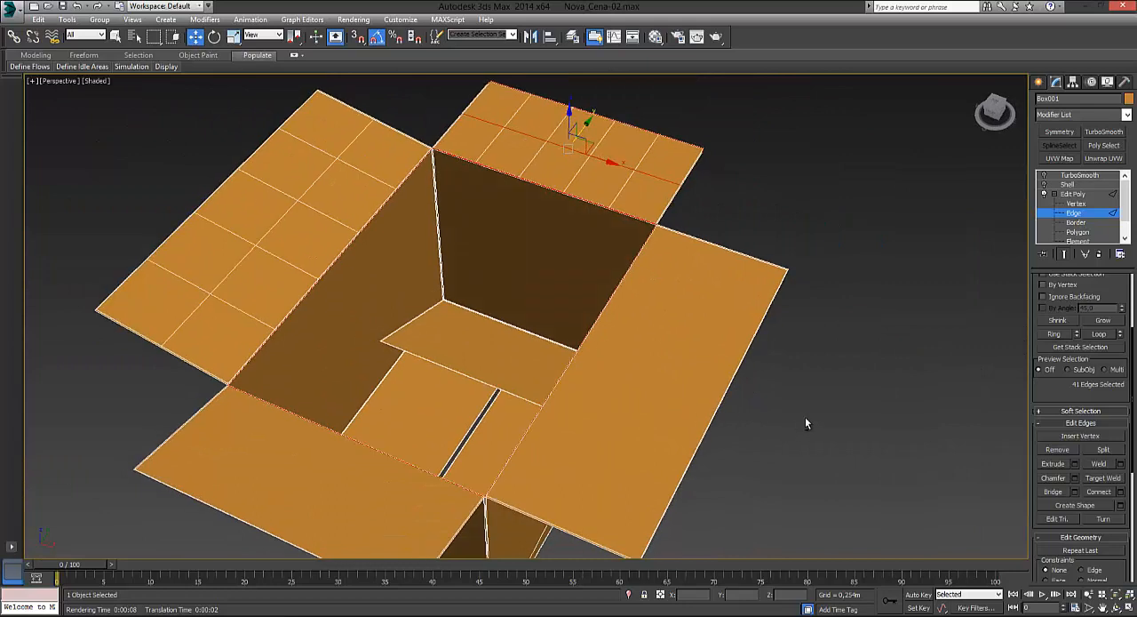
{"action": "middle_click_drag", "start_coordinate": [805, 423], "coordinate": [755, 222], "text": "alt"}
{"action": "left_click", "coordinate": [725, 267]}
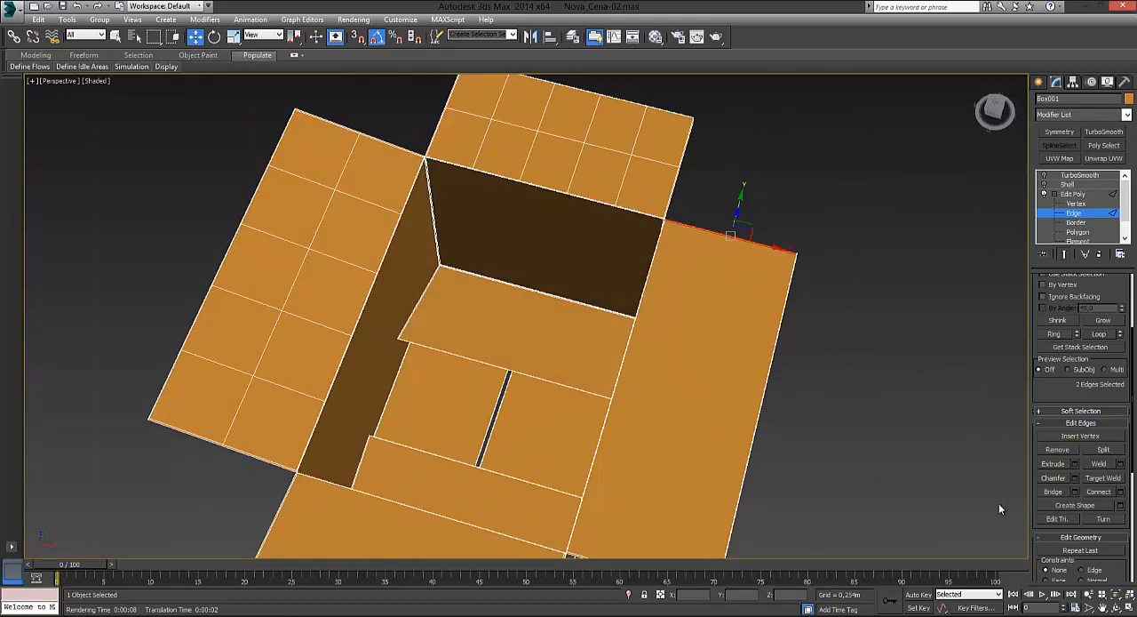
{"action": "middle_click_drag", "start_coordinate": [998, 503], "coordinate": [938, 409], "text": "alt"}
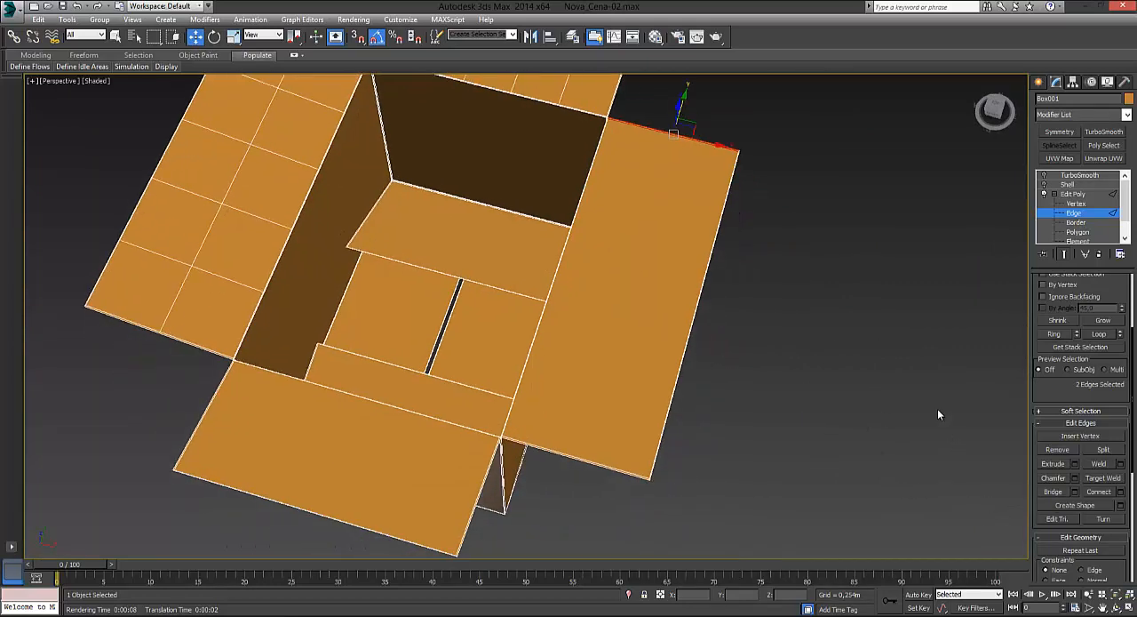
{"action": "left_click", "coordinate": [1054, 334]}
{"action": "left_click", "coordinate": [1121, 491]}
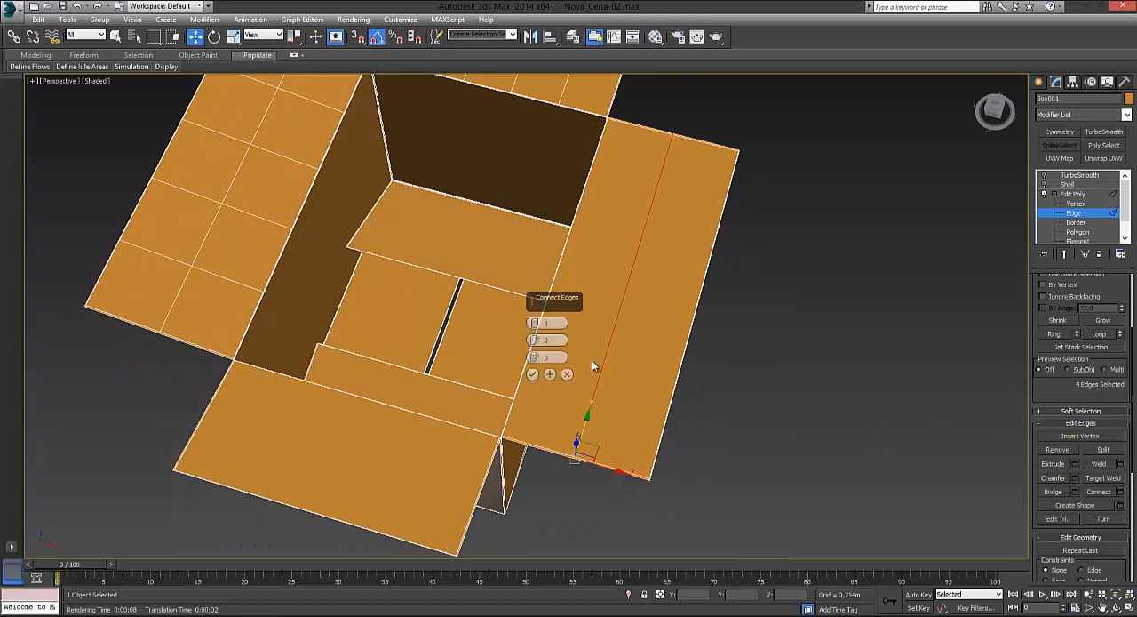
{"action": "left_click", "coordinate": [535, 321]}
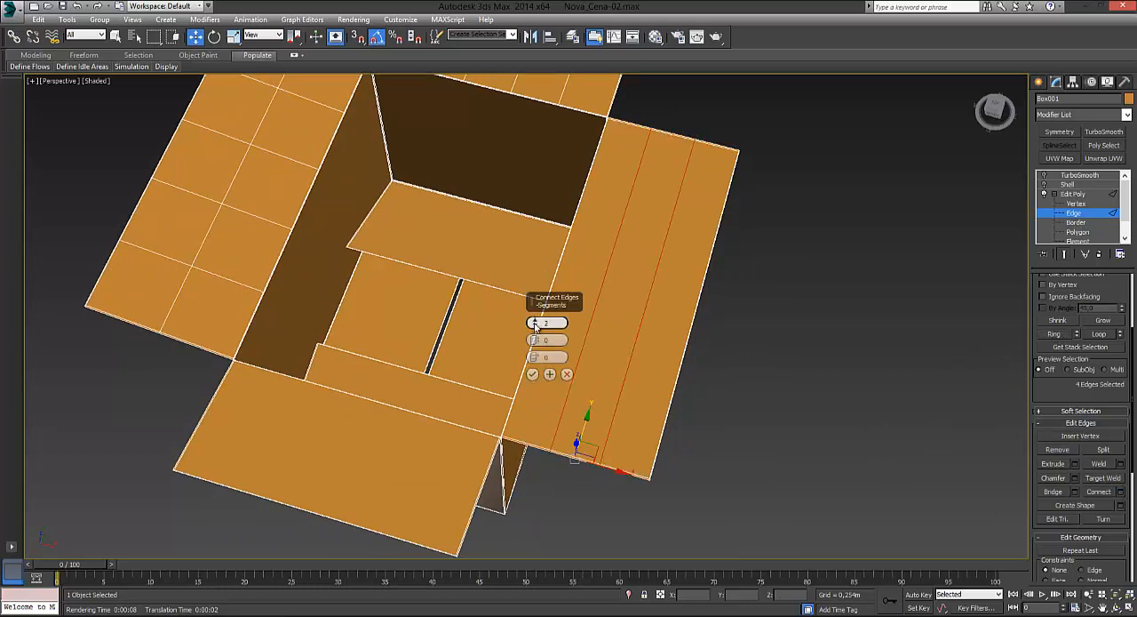
{"action": "left_click", "coordinate": [535, 326]}
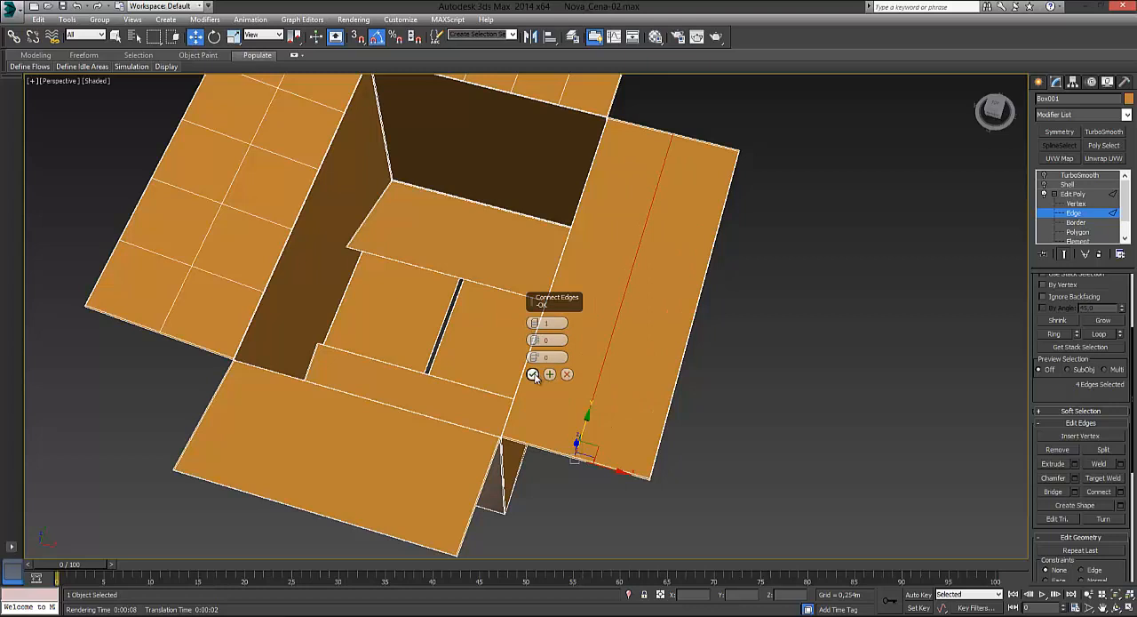
{"action": "left_click", "coordinate": [533, 374]}
{"action": "left_click", "coordinate": [743, 384]}
Step: Select the outer, middle and hinge edges of that long flap and connect them with 4 segments
{"action": "middle_click_drag", "start_coordinate": [744, 383], "coordinate": [753, 399], "text": "alt"}
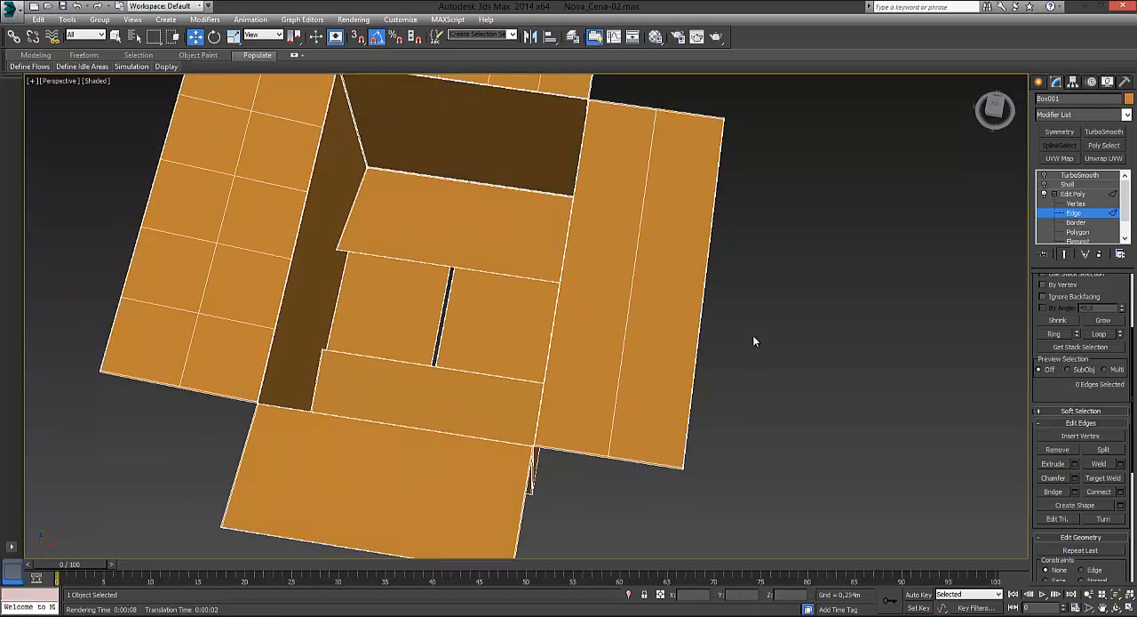
{"action": "left_click_drag", "start_coordinate": [580, 326], "coordinate": [582, 325]}
{"action": "middle_click_drag", "start_coordinate": [639, 325], "coordinate": [670, 341], "text": "alt"}
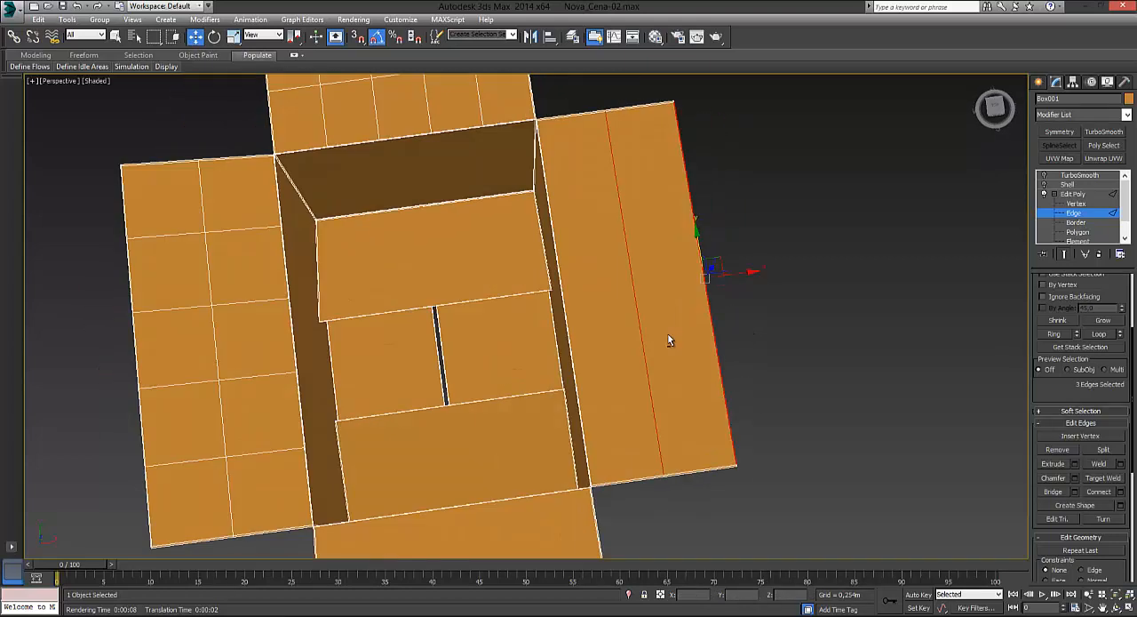
{"action": "left_click_drag", "start_coordinate": [788, 308], "coordinate": [565, 343]}
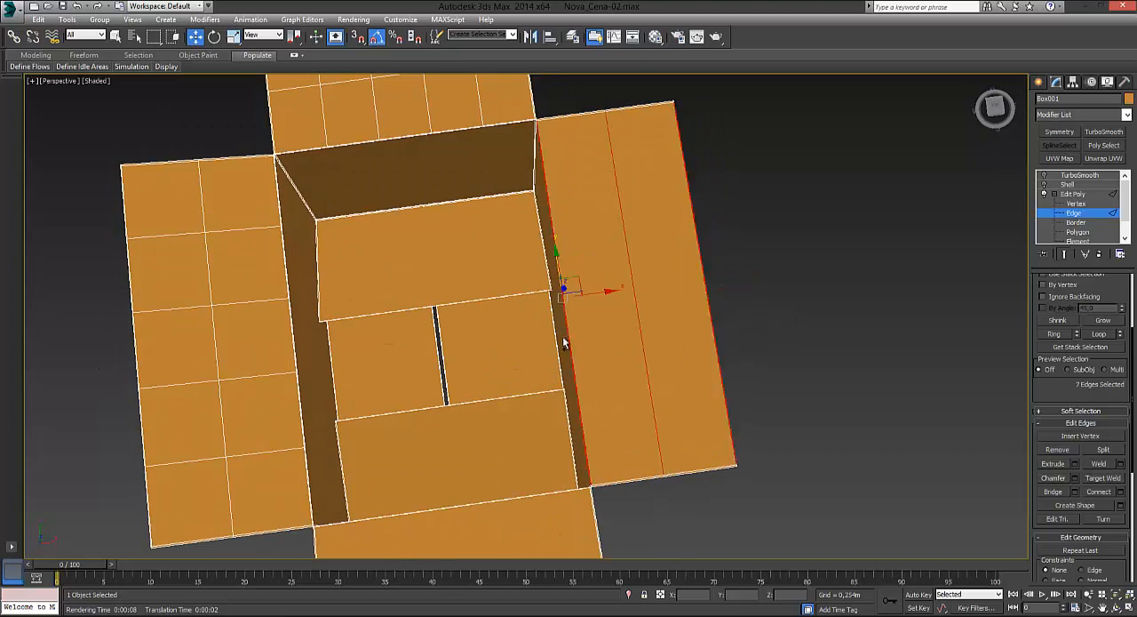
{"action": "left_click", "coordinate": [1120, 491]}
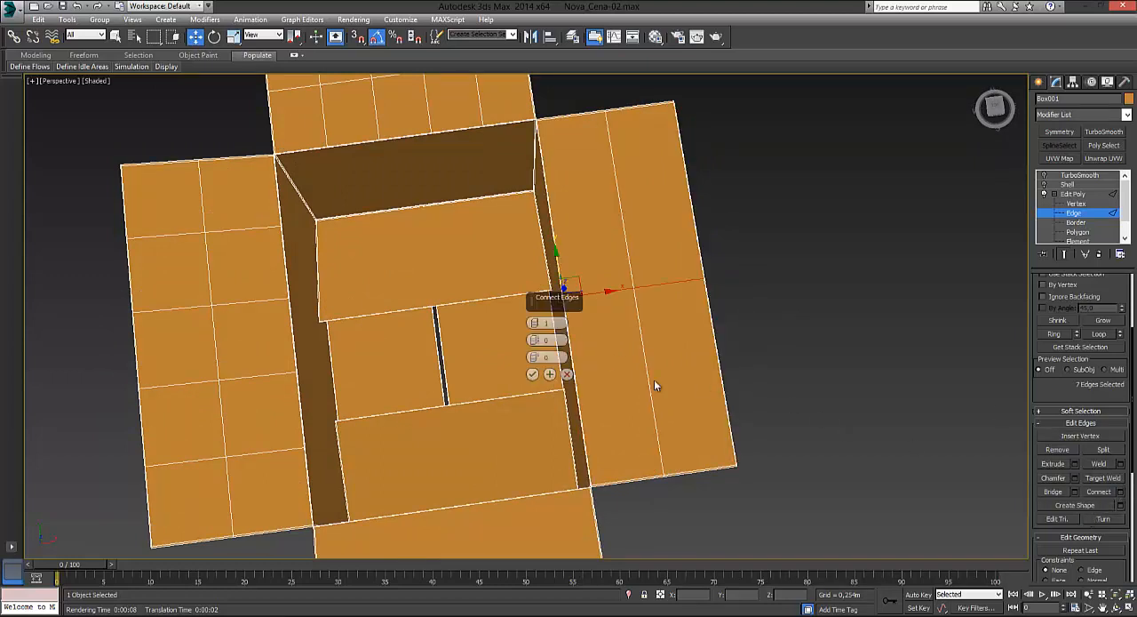
{"action": "left_click", "coordinate": [535, 320]}
{"action": "left_click", "coordinate": [535, 320]}
{"action": "left_click", "coordinate": [535, 320]}
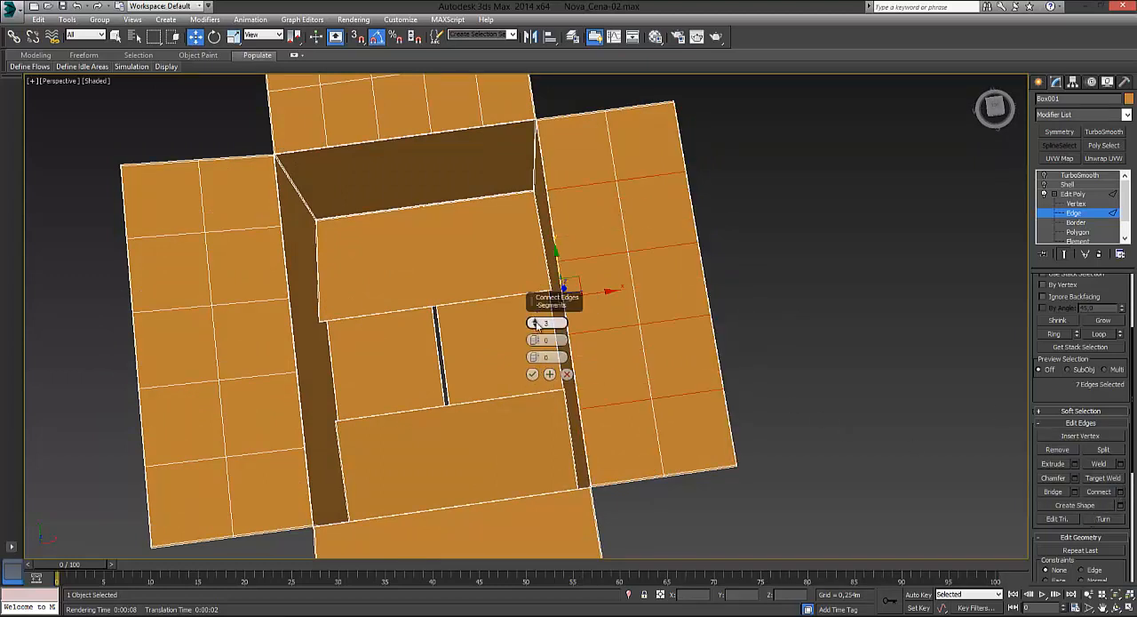
{"action": "left_click", "coordinate": [534, 320]}
{"action": "left_click", "coordinate": [533, 374]}
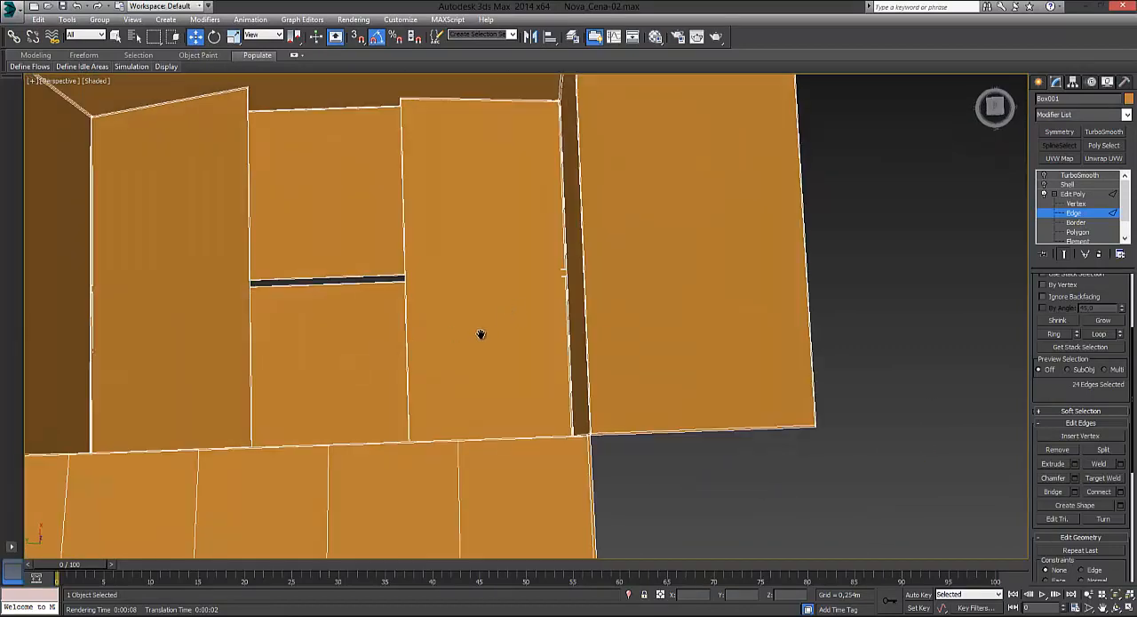
Step: Add the outer and hinge edges of the remaining short flap to the selection and connect with 4 segments
{"action": "middle_click_drag", "start_coordinate": [481, 334], "coordinate": [363, 423]}
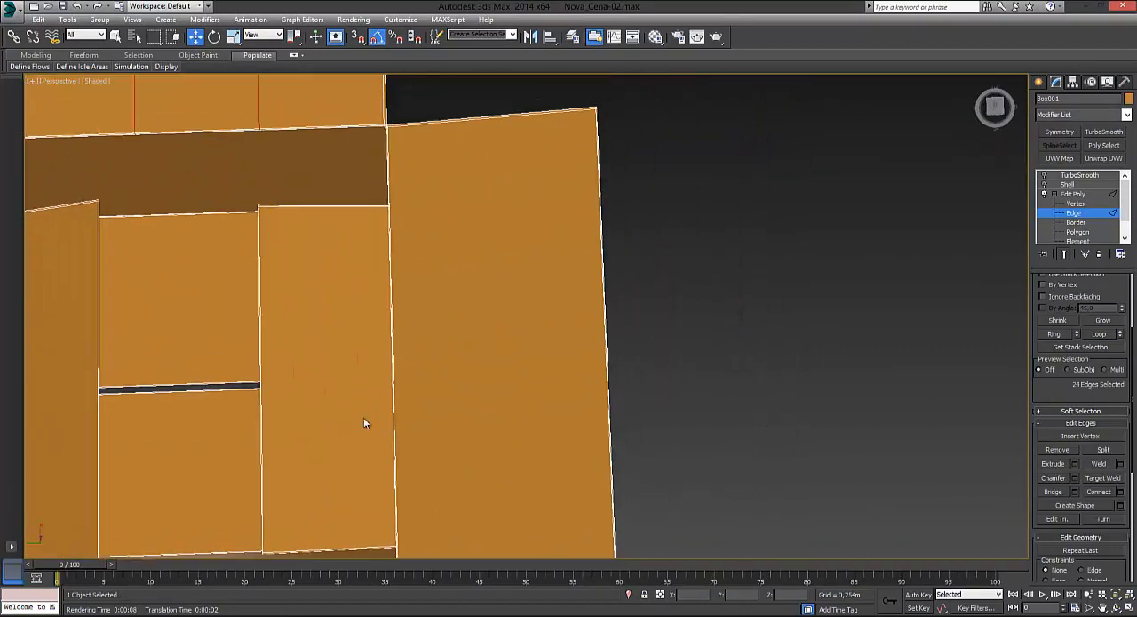
{"action": "middle_click_drag", "start_coordinate": [625, 295], "coordinate": [684, 259], "text": "alt"}
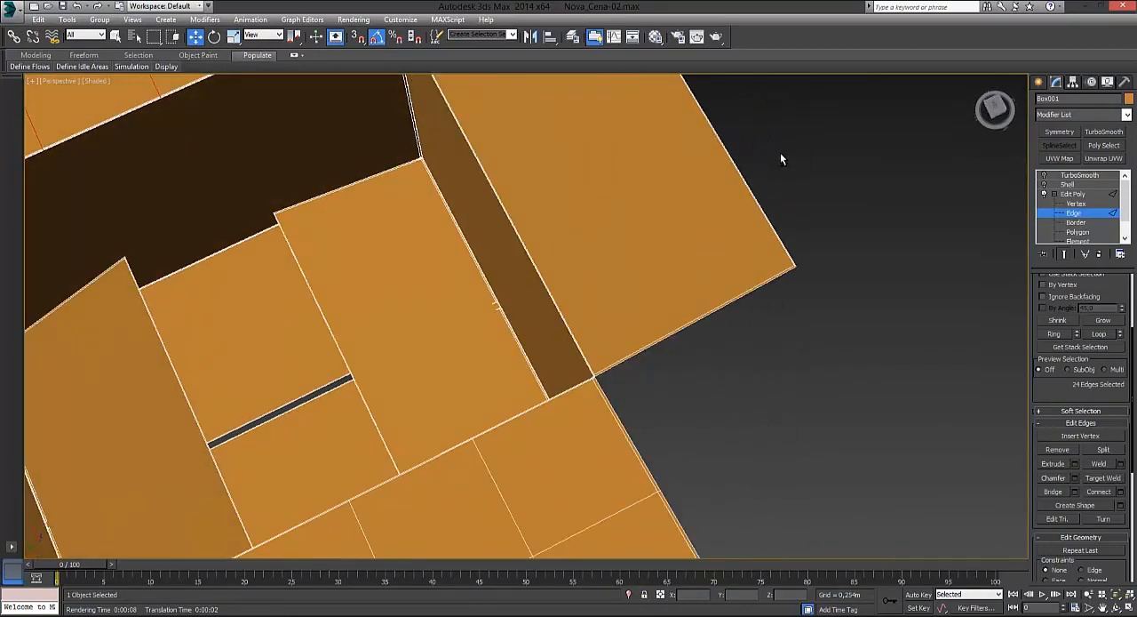
{"action": "left_click", "coordinate": [737, 167], "text": "ctrl"}
{"action": "left_click_drag", "start_coordinate": [490, 261], "coordinate": [491, 261], "text": "ctrl"}
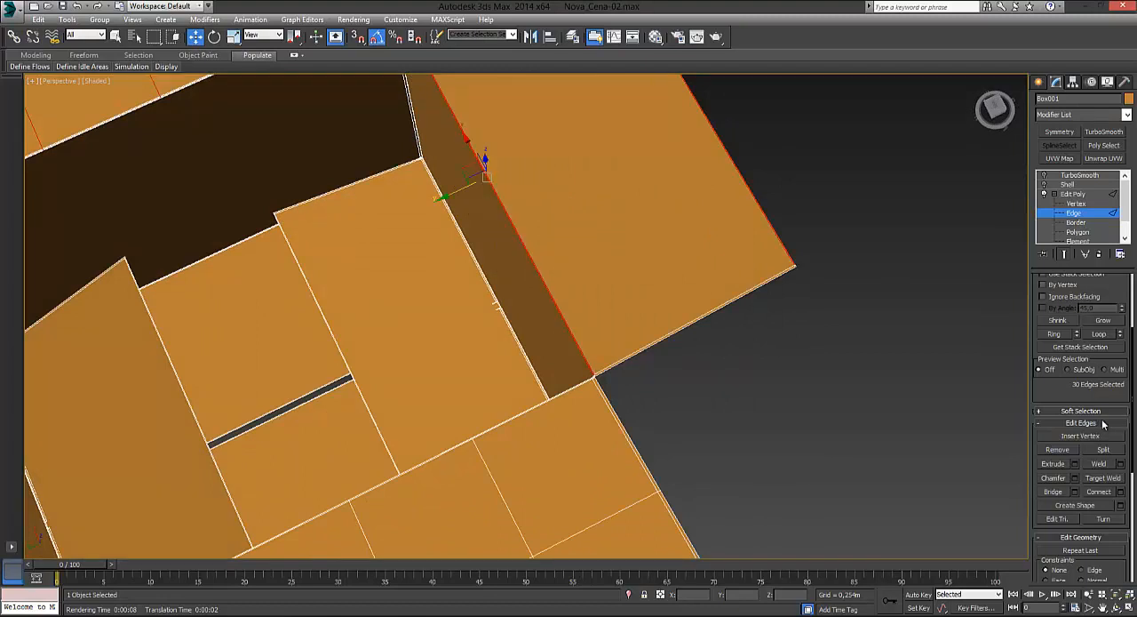
{"action": "left_click", "coordinate": [1121, 491]}
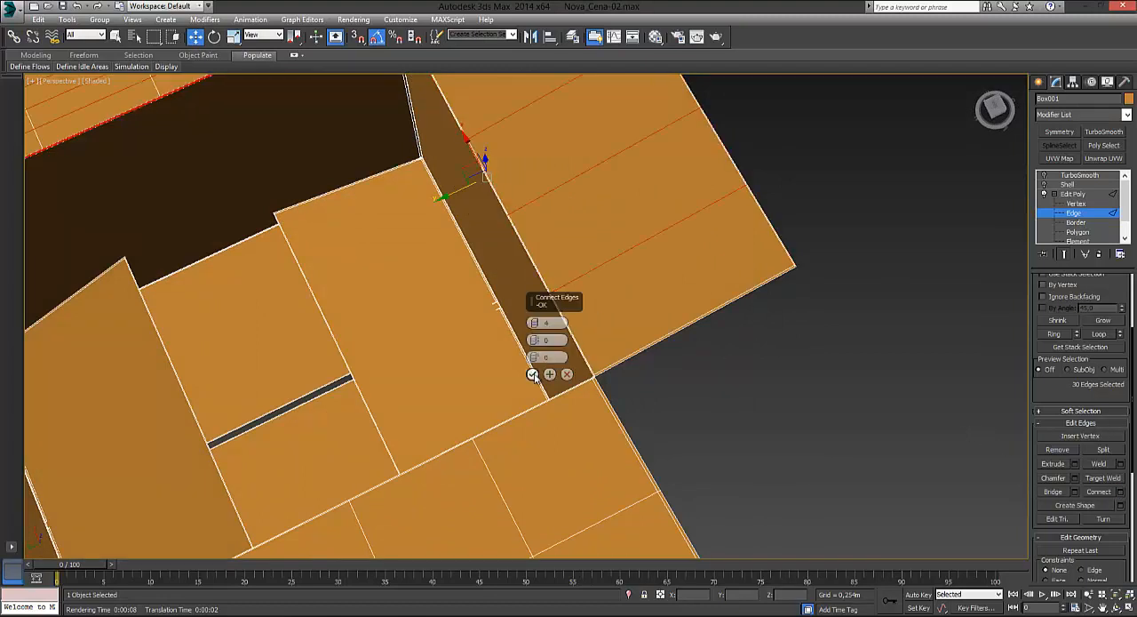
{"action": "left_click", "coordinate": [534, 373]}
Step: Ring-select the crosswise edges of the last short flap, connect them with 1 segment and clear the selection
{"action": "middle_click_drag", "start_coordinate": [897, 298], "coordinate": [920, 304], "text": "alt"}
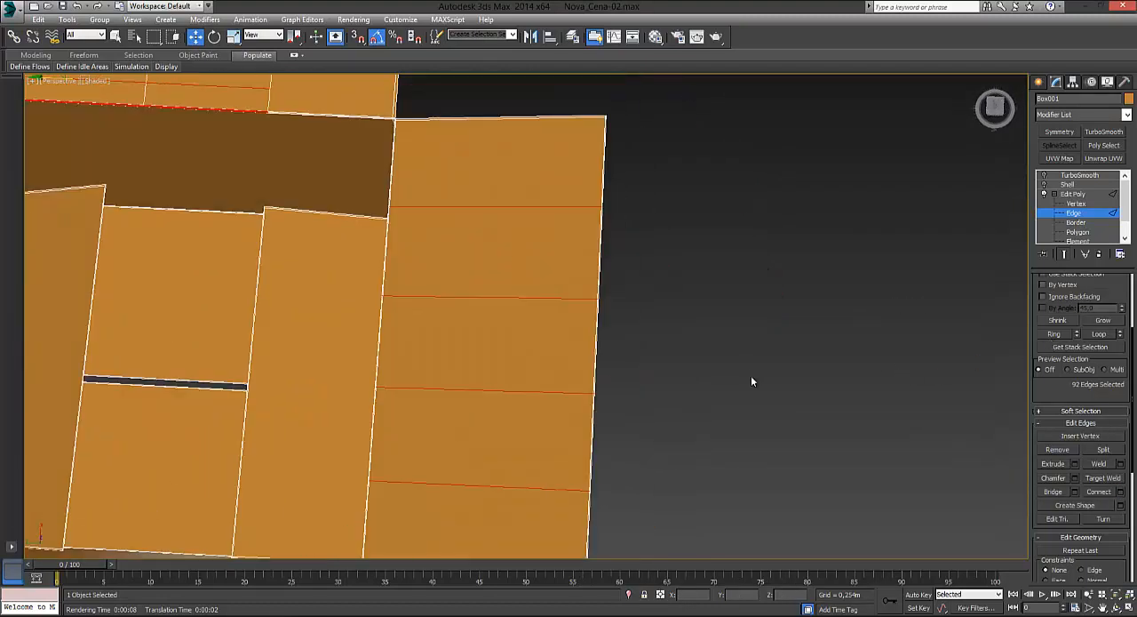
{"action": "middle_click_drag", "start_coordinate": [751, 381], "coordinate": [1030, 330]}
{"action": "left_click", "coordinate": [1059, 335]}
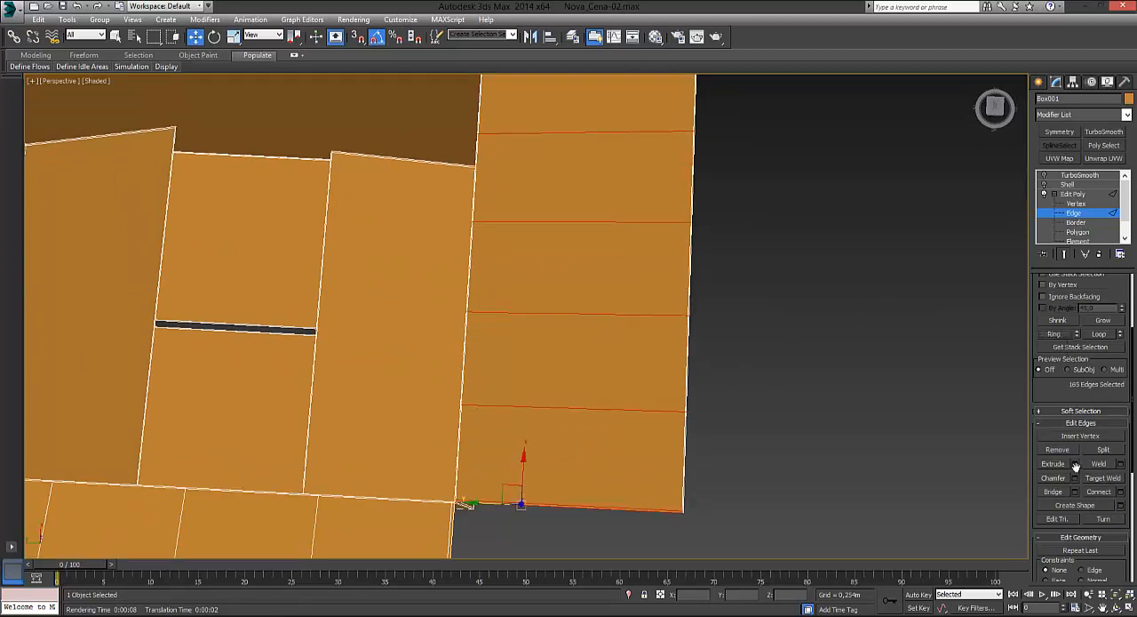
{"action": "left_click", "coordinate": [1121, 492]}
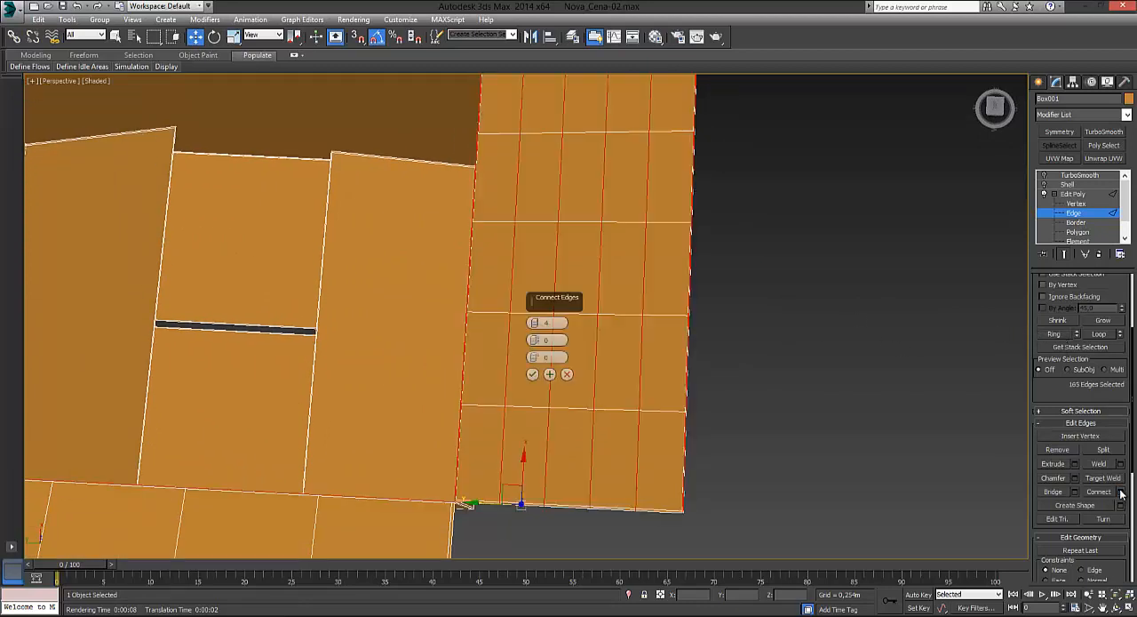
{"action": "left_click", "coordinate": [534, 326]}
{"action": "left_click", "coordinate": [534, 327]}
{"action": "left_click", "coordinate": [534, 326]}
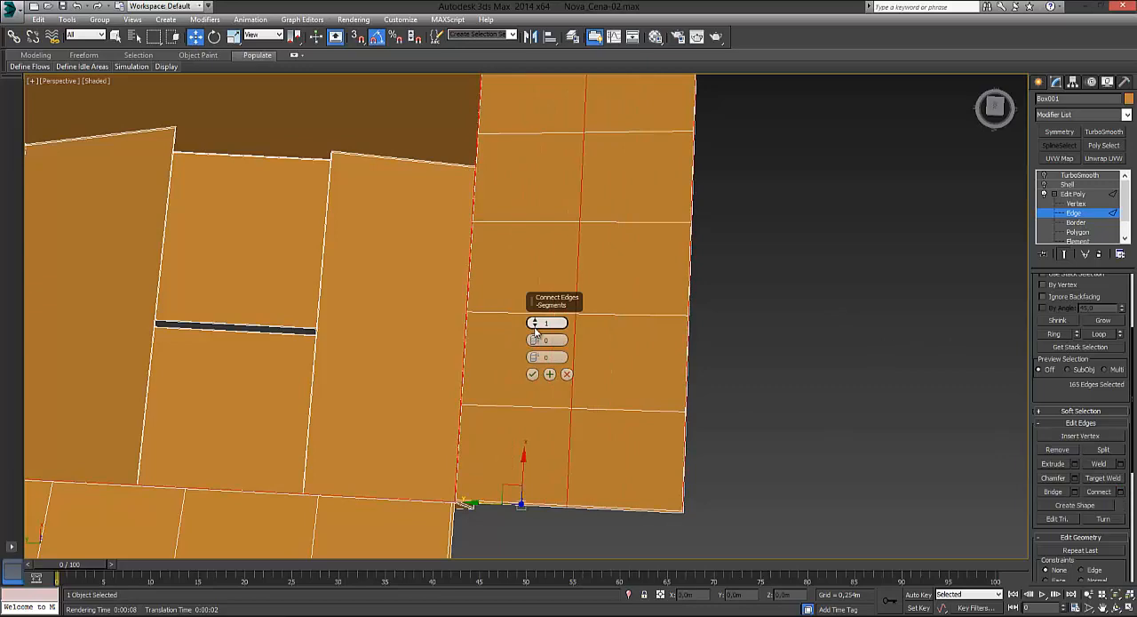
{"action": "left_click", "coordinate": [533, 374]}
{"action": "left_click", "coordinate": [801, 326]}
Step: Loop-select the extra lengthwise line nearest the outer edge of the densely divided long flap and remove it
{"action": "middle_click_drag", "start_coordinate": [813, 331], "coordinate": [720, 312], "text": "alt"}
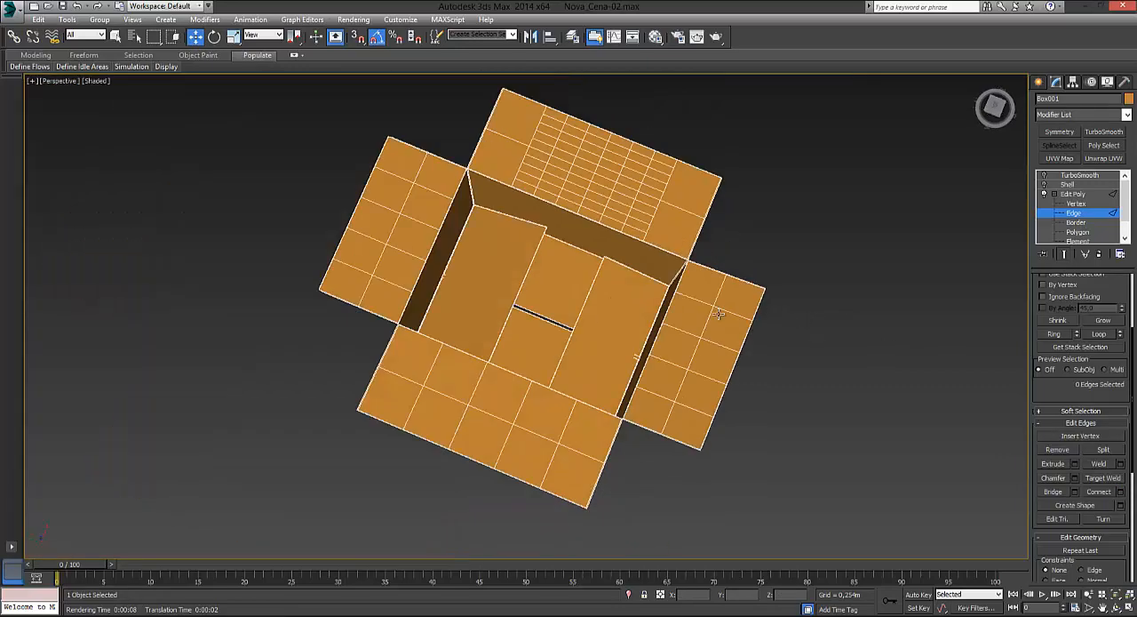
{"action": "middle_click_drag", "start_coordinate": [559, 342], "coordinate": [544, 301], "text": "alt"}
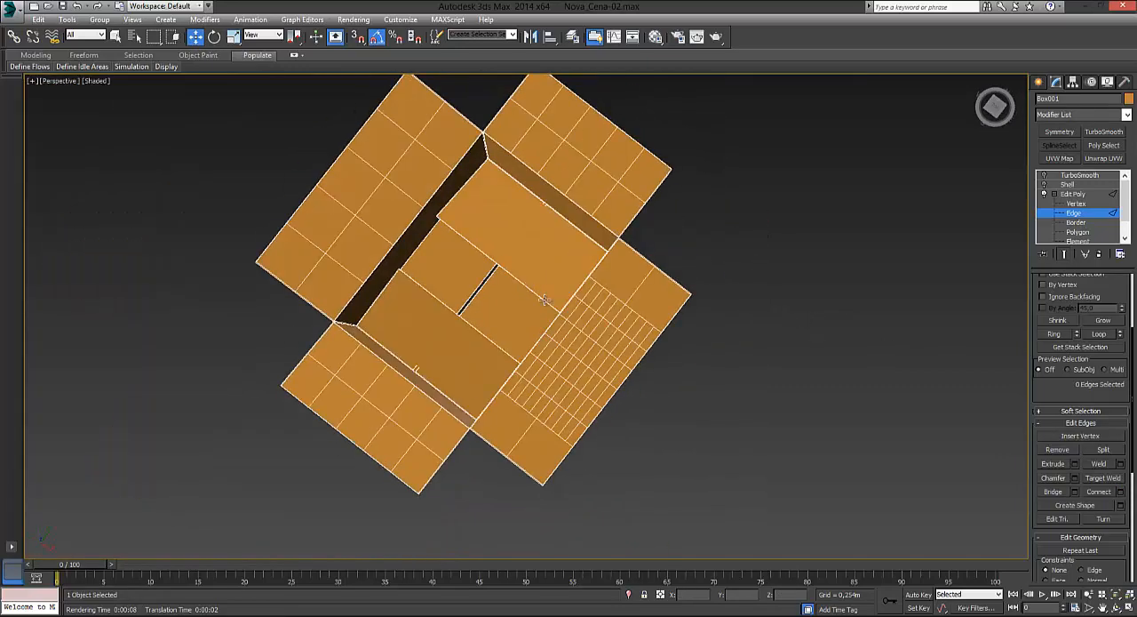
{"action": "middle_click_drag", "start_coordinate": [603, 373], "coordinate": [599, 289]}
{"action": "middle_click_drag", "start_coordinate": [600, 289], "coordinate": [636, 361], "text": "alt"}
{"action": "scroll", "coordinate": [642, 285], "scroll_direction": "up", "scroll_amount": 3}
{"action": "left_click", "coordinate": [535, 256]}
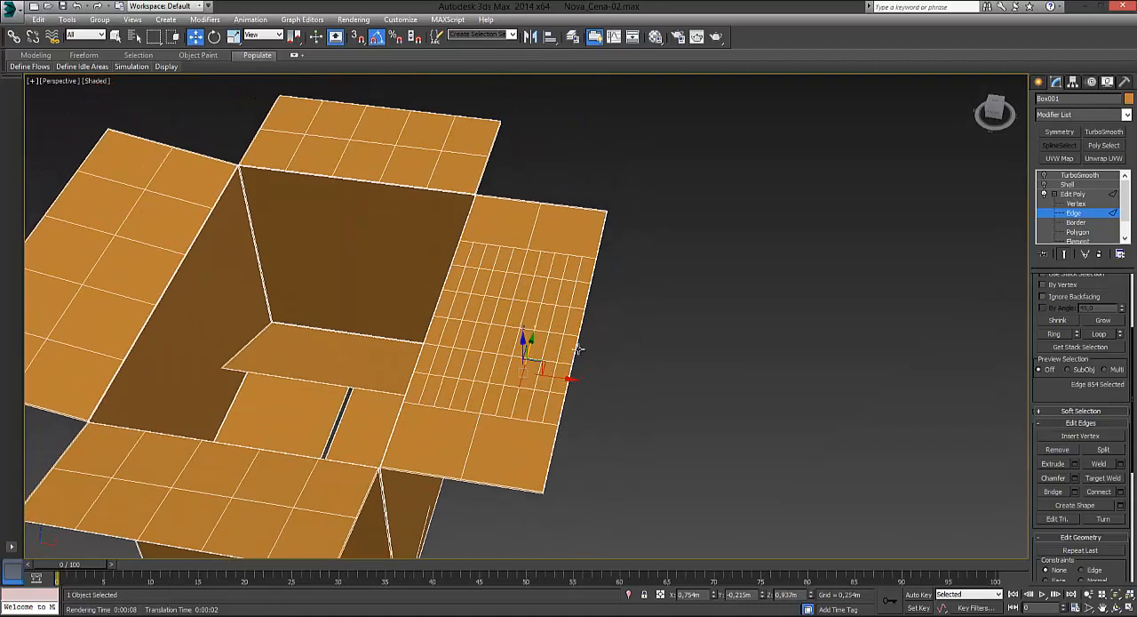
{"action": "scroll", "coordinate": [582, 345], "scroll_direction": "up", "scroll_amount": 4}
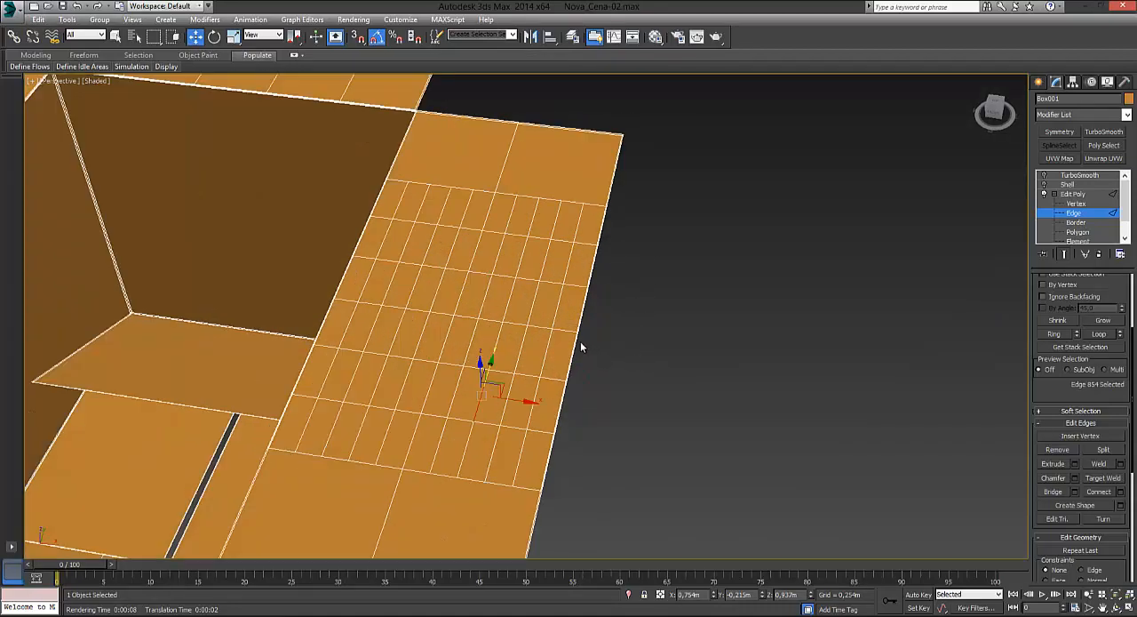
{"action": "left_click", "coordinate": [579, 218]}
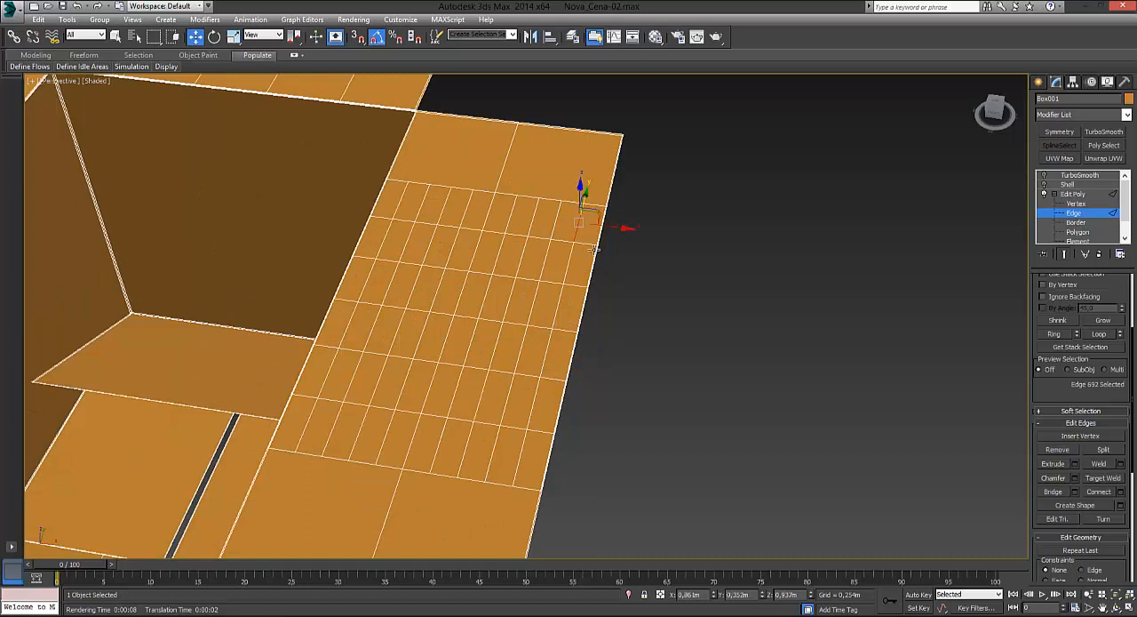
{"action": "left_click", "coordinate": [1100, 334]}
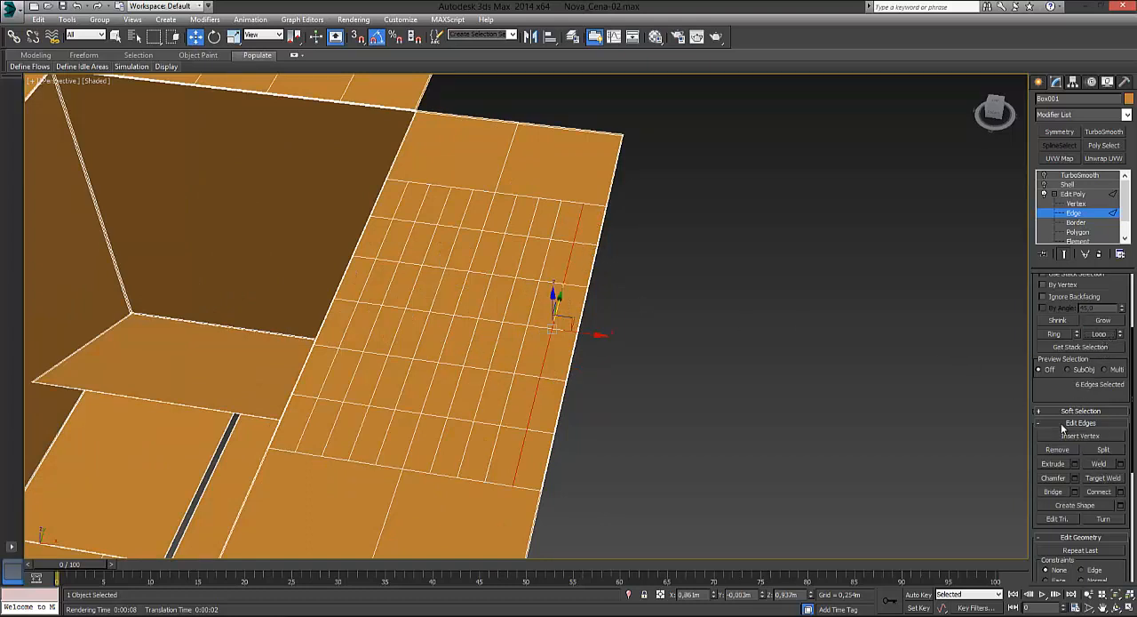
{"action": "left_click", "coordinate": [1060, 452]}
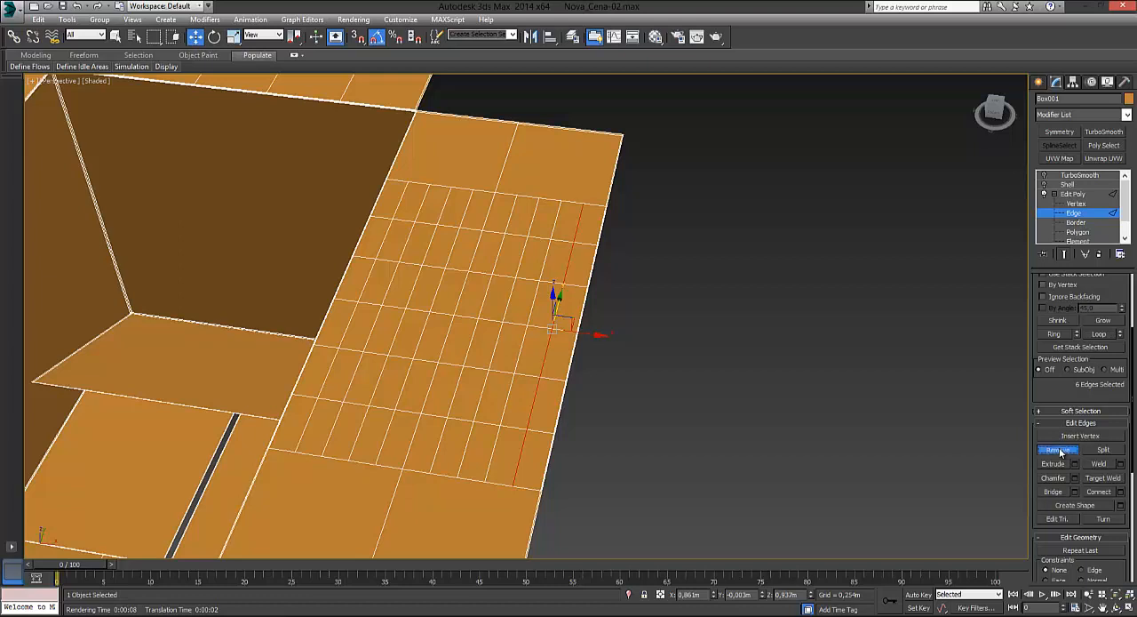
Step: Loop-select the seven remaining extra lengthwise lines on the long flap, leaving out the centre line, and remove them
{"action": "left_click", "coordinate": [544, 272]}
{"action": "left_click", "coordinate": [521, 260], "text": "ctrl"}
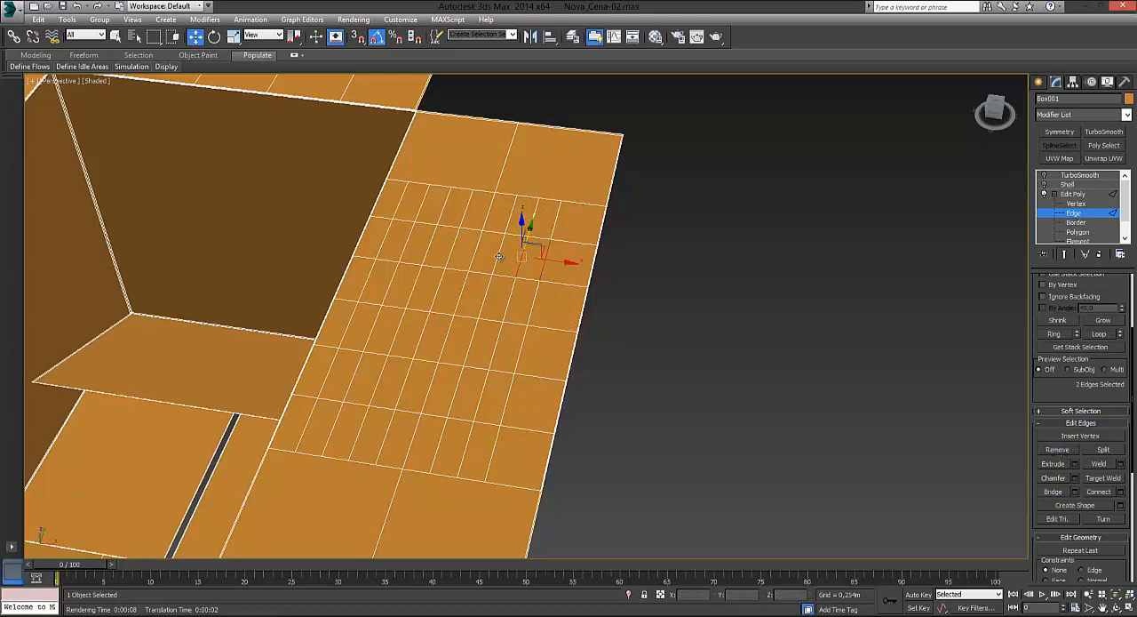
{"action": "left_click", "coordinate": [497, 257], "text": "ctrl"}
{"action": "left_click", "coordinate": [452, 249], "text": "ctrl"}
{"action": "left_click", "coordinate": [429, 248], "text": "ctrl"}
{"action": "left_click", "coordinate": [406, 247], "text": "ctrl"}
{"action": "left_click", "coordinate": [388, 241], "text": "ctrl"}
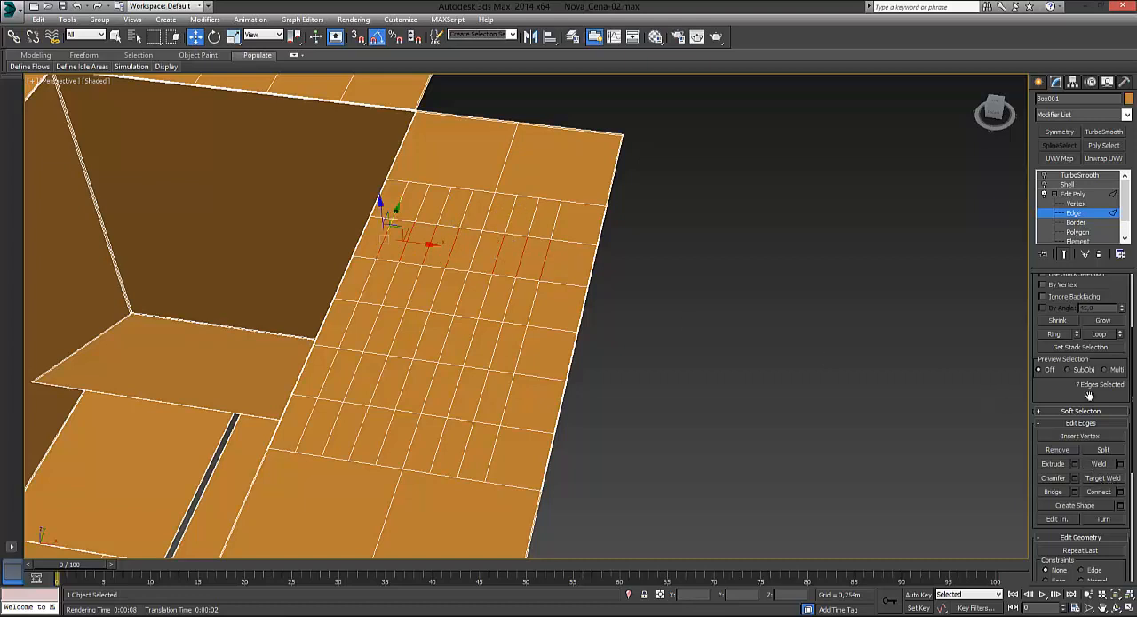
{"action": "left_click", "coordinate": [1100, 334]}
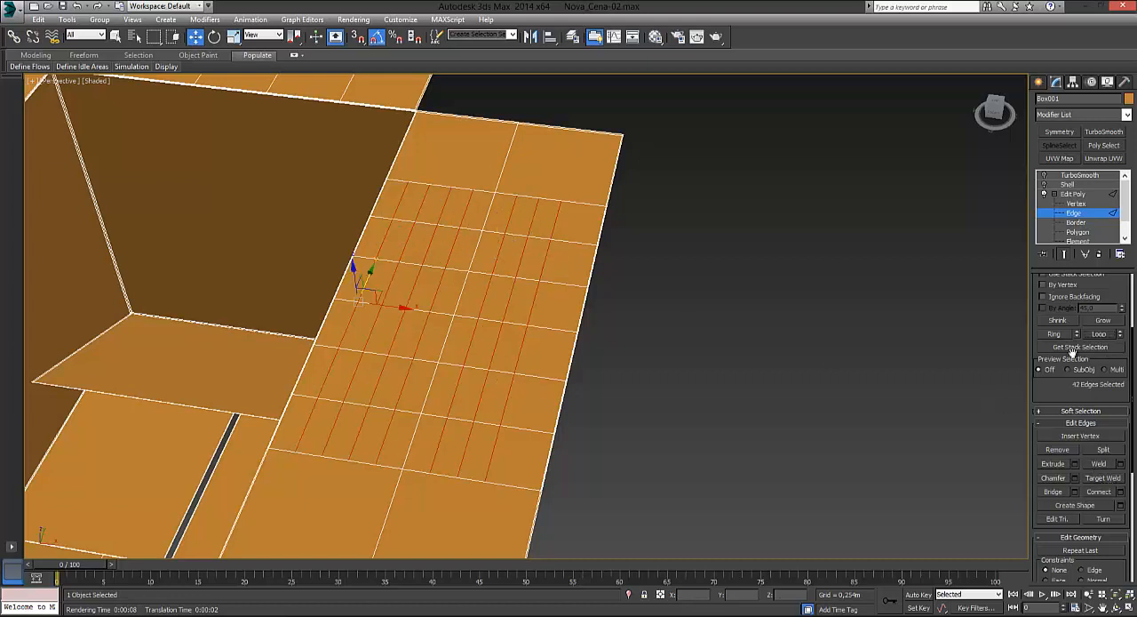
{"action": "left_click", "coordinate": [1057, 449]}
{"action": "middle_click_drag", "start_coordinate": [618, 337], "coordinate": [624, 263], "text": "alt"}
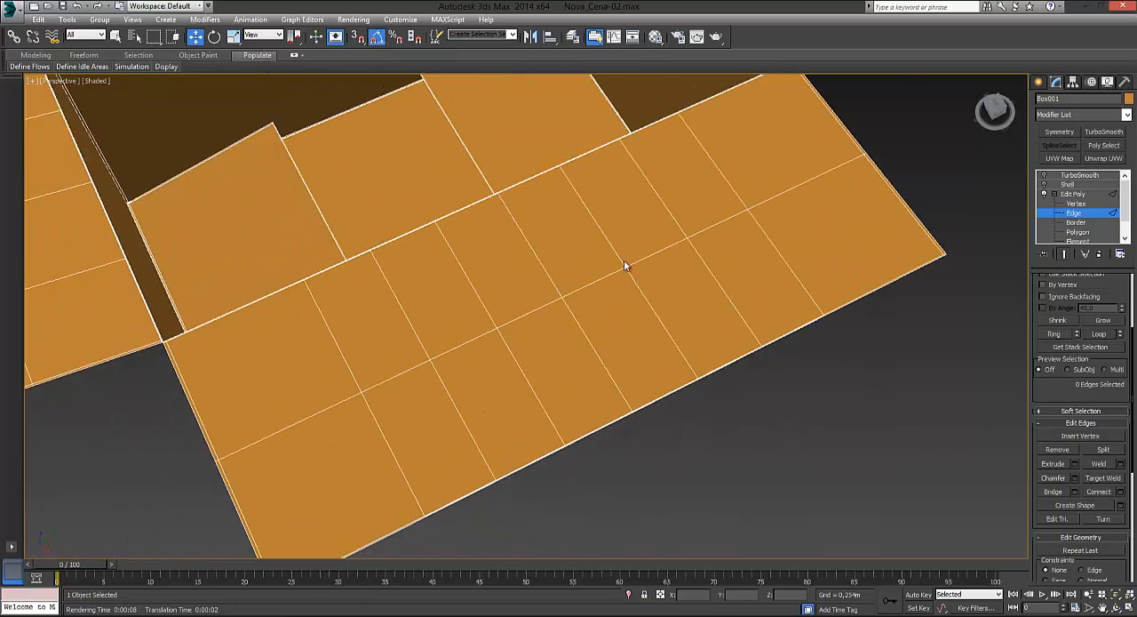
{"action": "middle_click_drag", "start_coordinate": [532, 374], "coordinate": [527, 433], "text": "alt"}
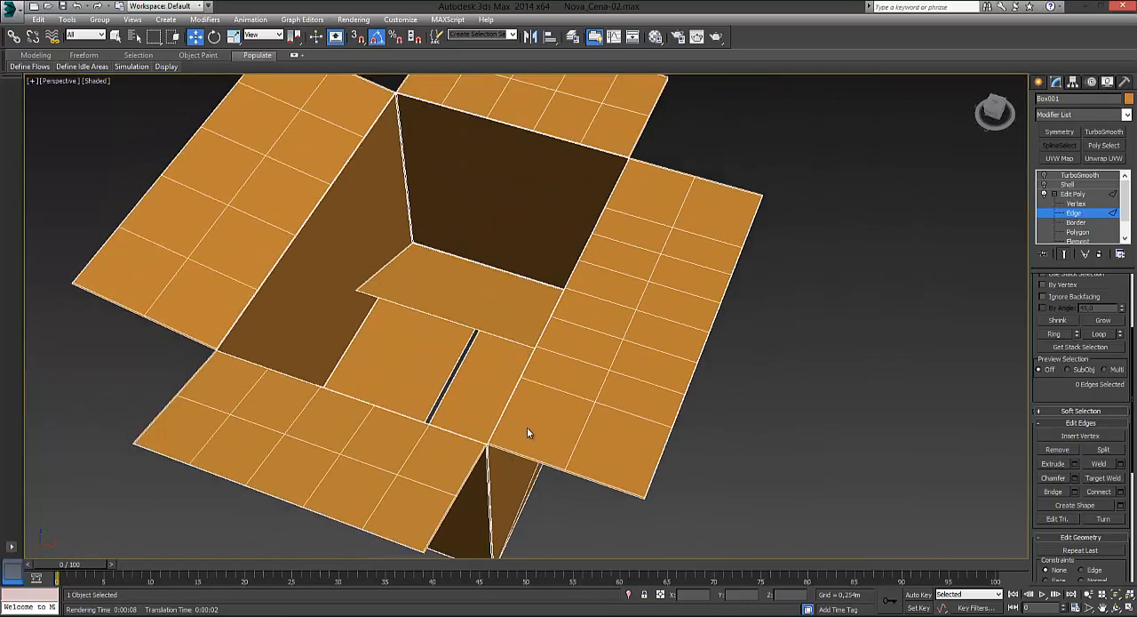
{"action": "left_click", "coordinate": [691, 233]}
{"action": "left_click", "coordinate": [654, 224], "text": "ctrl"}
{"action": "left_click", "coordinate": [723, 241]}
{"action": "left_click", "coordinate": [802, 253]}
{"action": "left_click", "coordinate": [730, 239]}
{"action": "left_click", "coordinate": [714, 233]}
{"action": "left_click", "coordinate": [653, 224]}
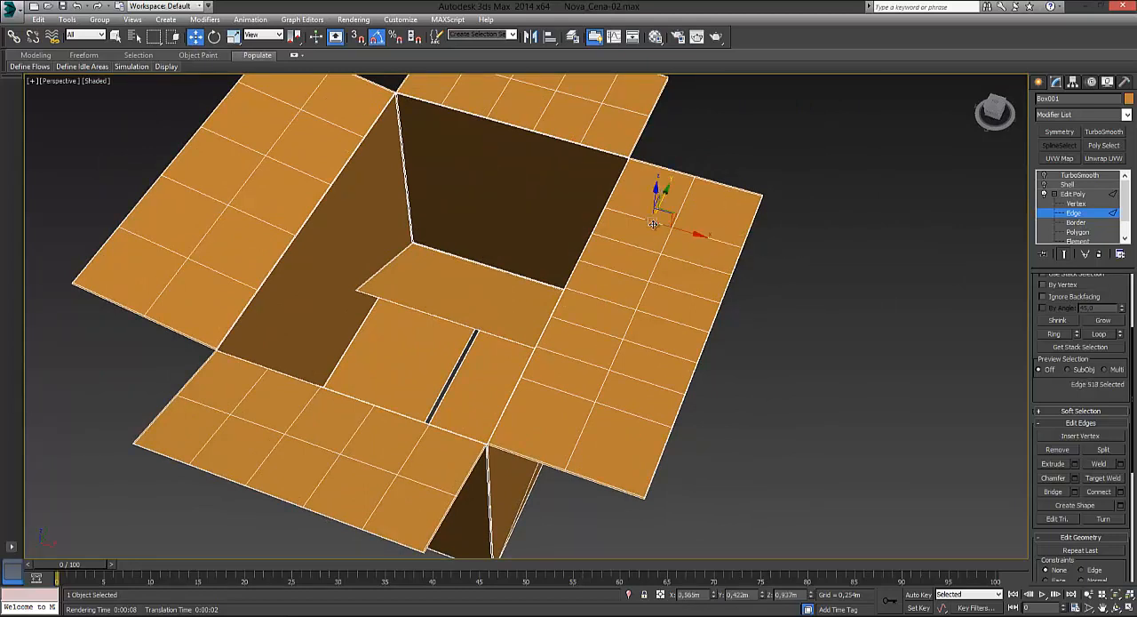
{"action": "left_click", "coordinate": [793, 275]}
{"action": "left_click", "coordinate": [726, 243]}
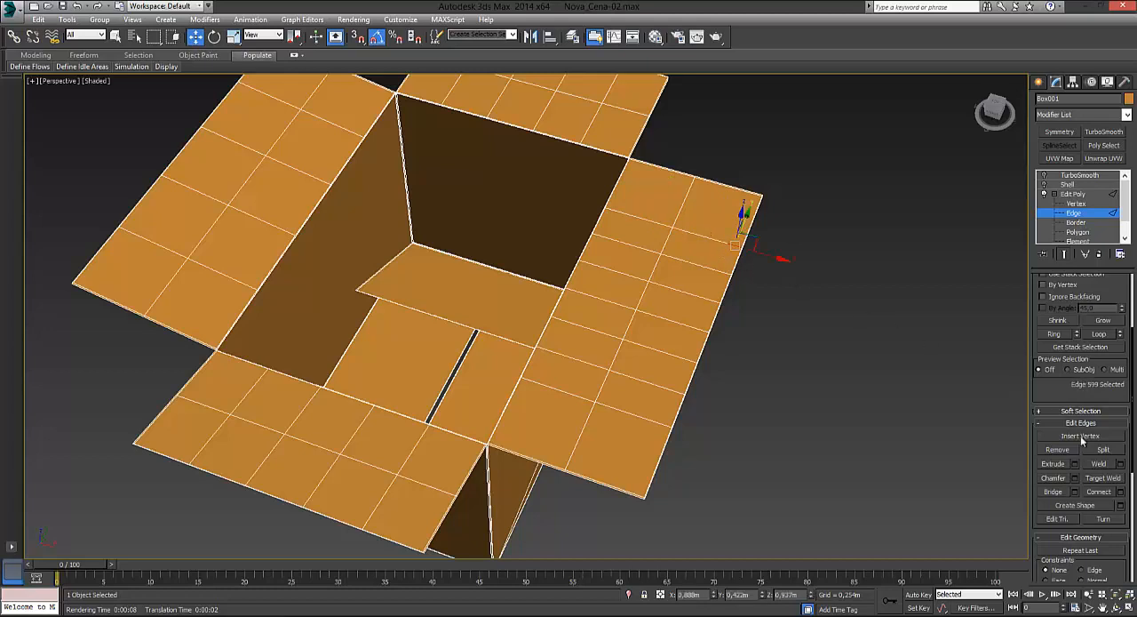
{"action": "left_click", "coordinate": [1097, 334]}
{"action": "middle_click_drag", "start_coordinate": [769, 285], "coordinate": [373, 169], "text": "alt"}
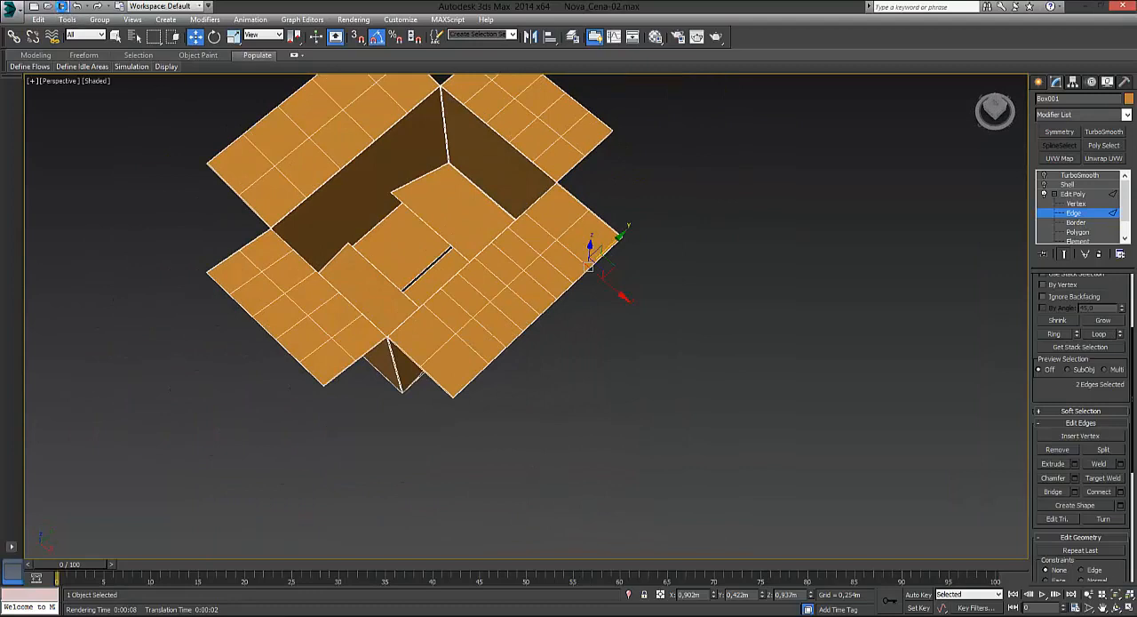
{"action": "middle_click_drag", "start_coordinate": [490, 249], "coordinate": [607, 237]}
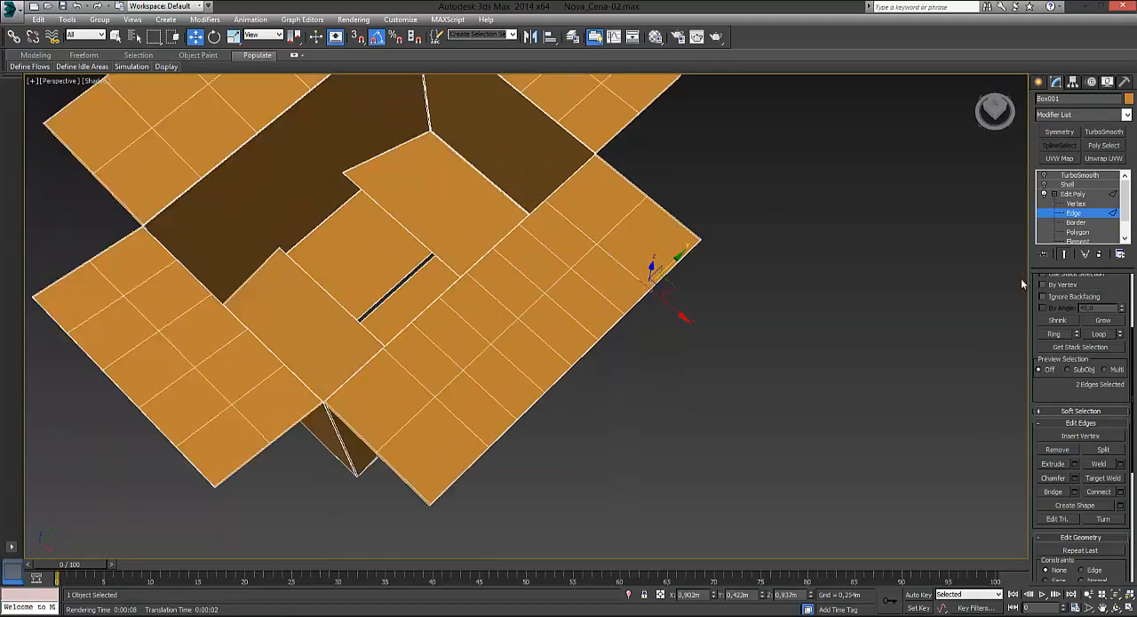
Step: Switch to Vertex level and lower one outer corner of the densely divided long flap to a Z of about 0.842 m
{"action": "scroll", "coordinate": [1129, 362], "scroll_direction": "up", "scroll_amount": 3}
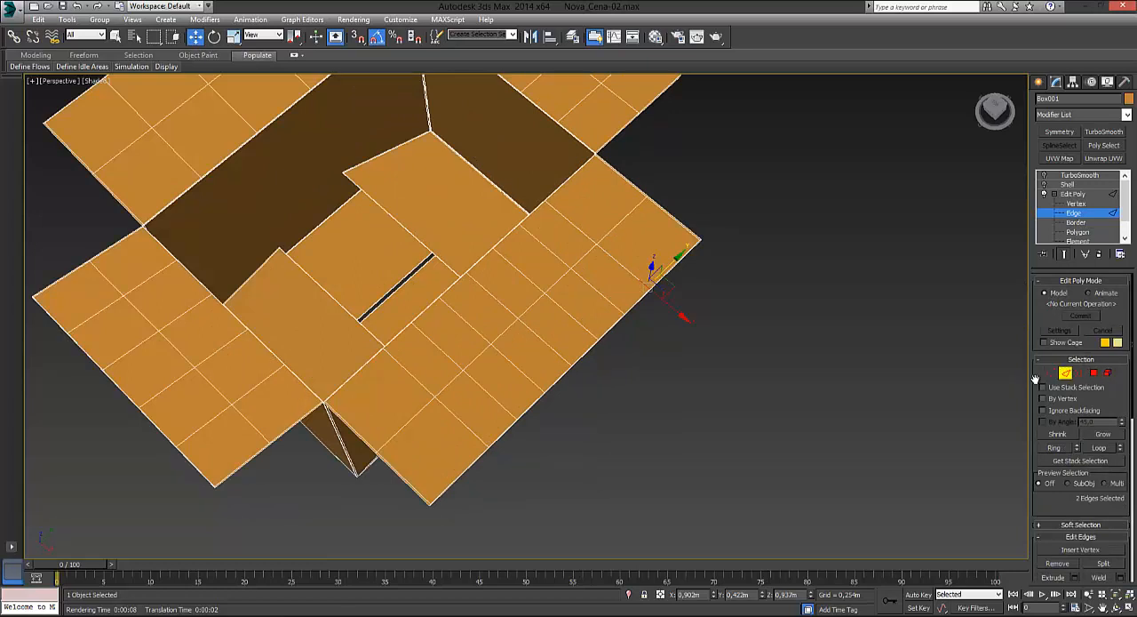
{"action": "left_click", "coordinate": [1075, 204]}
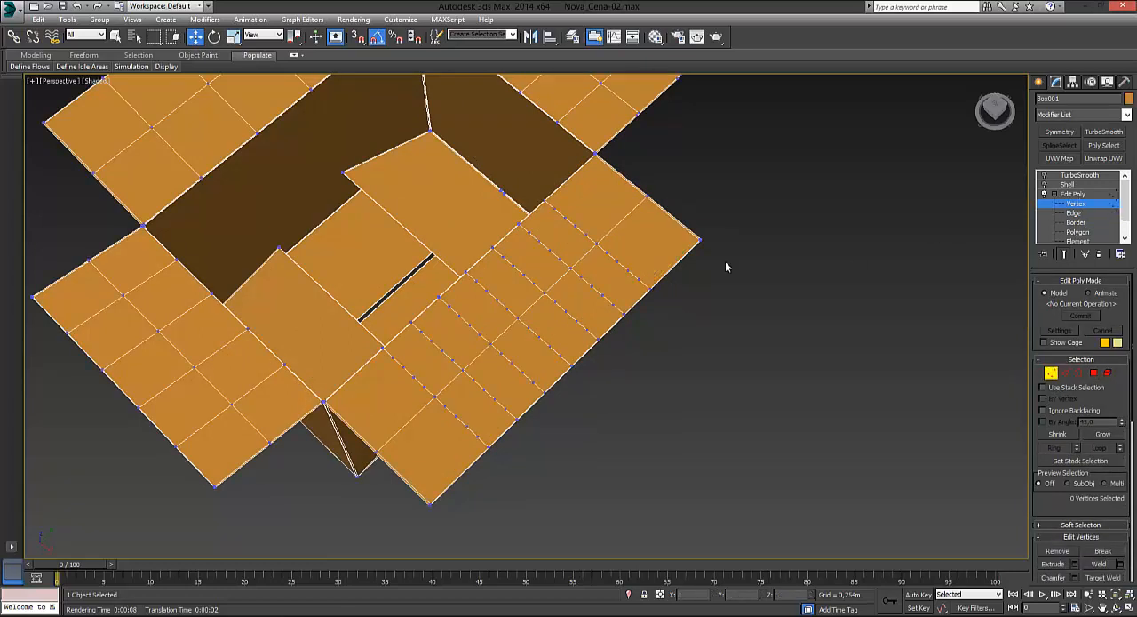
{"action": "left_click_drag", "start_coordinate": [753, 288], "coordinate": [705, 233]}
{"action": "middle_click_drag", "start_coordinate": [746, 313], "coordinate": [647, 276], "text": "alt"}
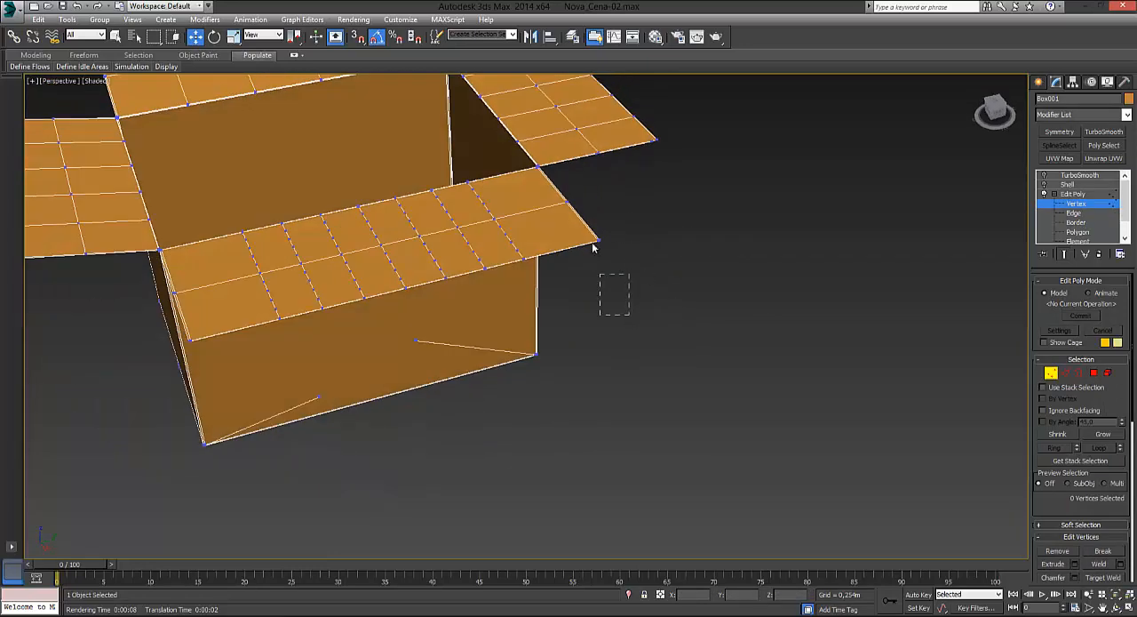
{"action": "left_click_drag", "start_coordinate": [593, 247], "coordinate": [602, 224]}
Step: Raise the opposite outer corner of the same long flap to a Z of about 1.057 m
{"action": "middle_click_drag", "start_coordinate": [620, 322], "coordinate": [752, 381], "text": "alt"}
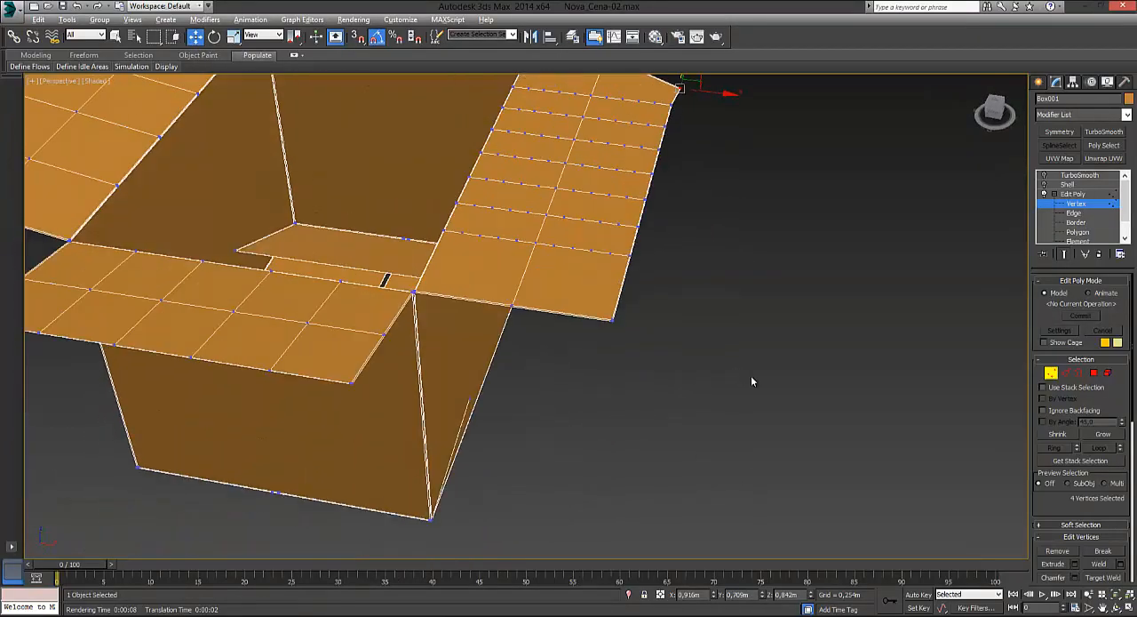
{"action": "left_click_drag", "start_coordinate": [654, 318], "coordinate": [654, 276]}
{"action": "middle_click_drag", "start_coordinate": [713, 318], "coordinate": [642, 327], "text": "alt"}
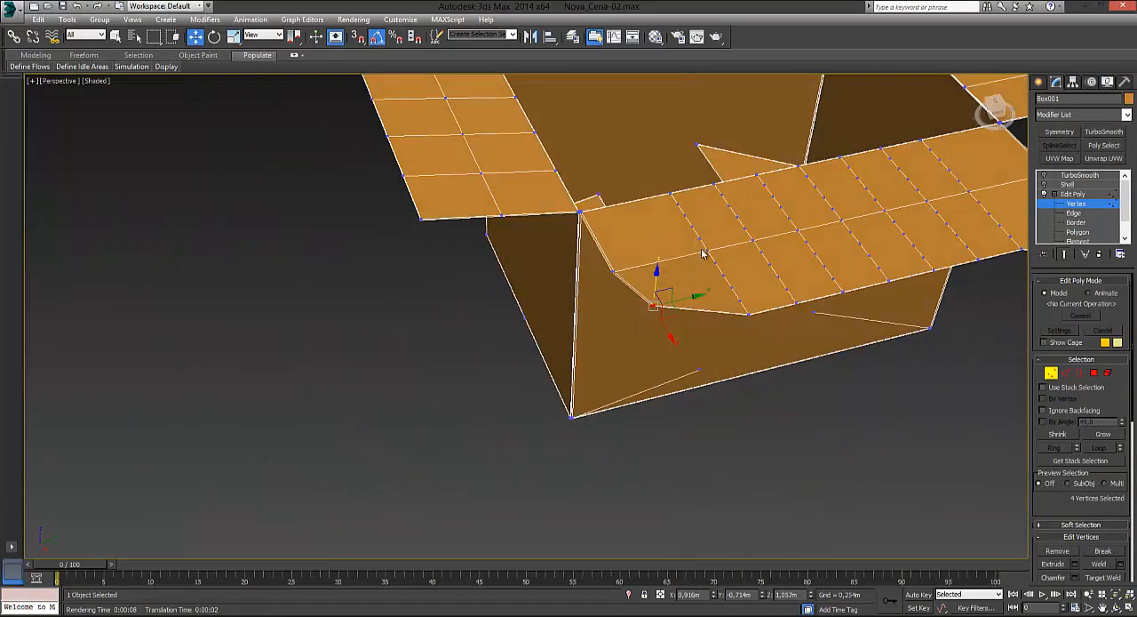
Step: Try raising a single vertex beside the long flap's lengthwise centre line, and undo the move
{"action": "middle_click_drag", "start_coordinate": [702, 254], "coordinate": [340, 334], "text": "alt"}
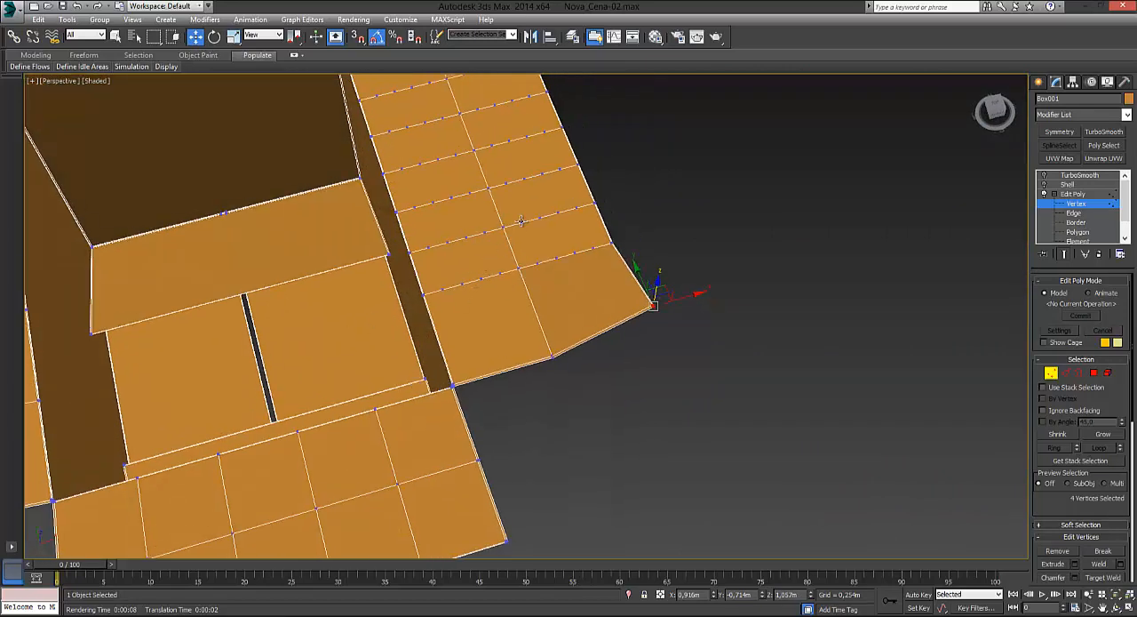
{"action": "left_click", "coordinate": [522, 192]}
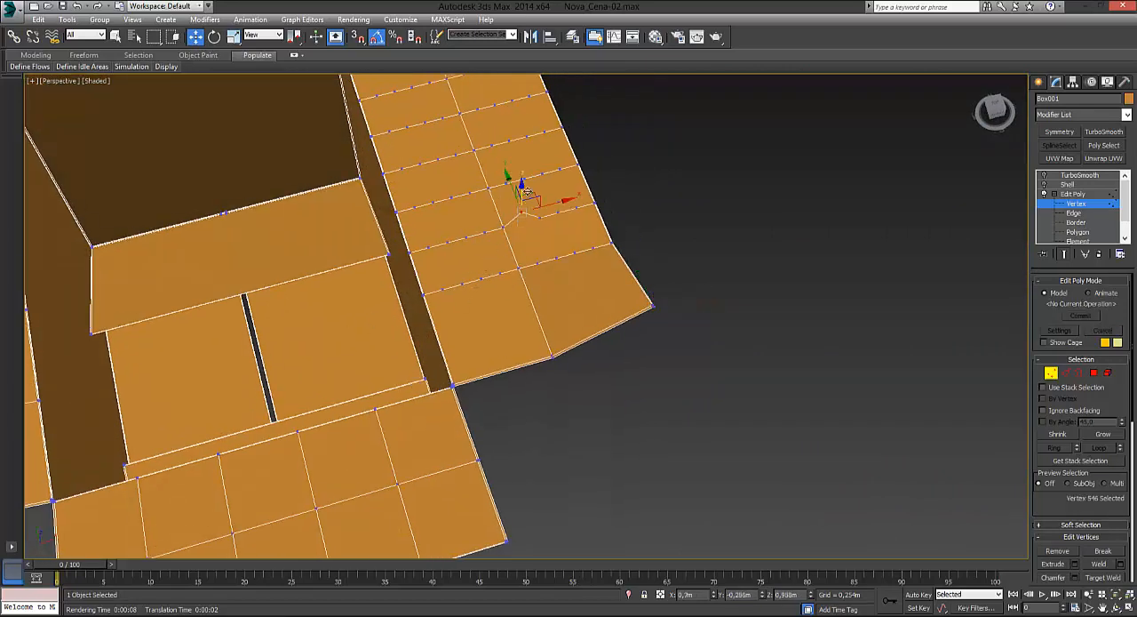
{"action": "middle_click_drag", "start_coordinate": [525, 191], "coordinate": [573, 211], "text": "alt"}
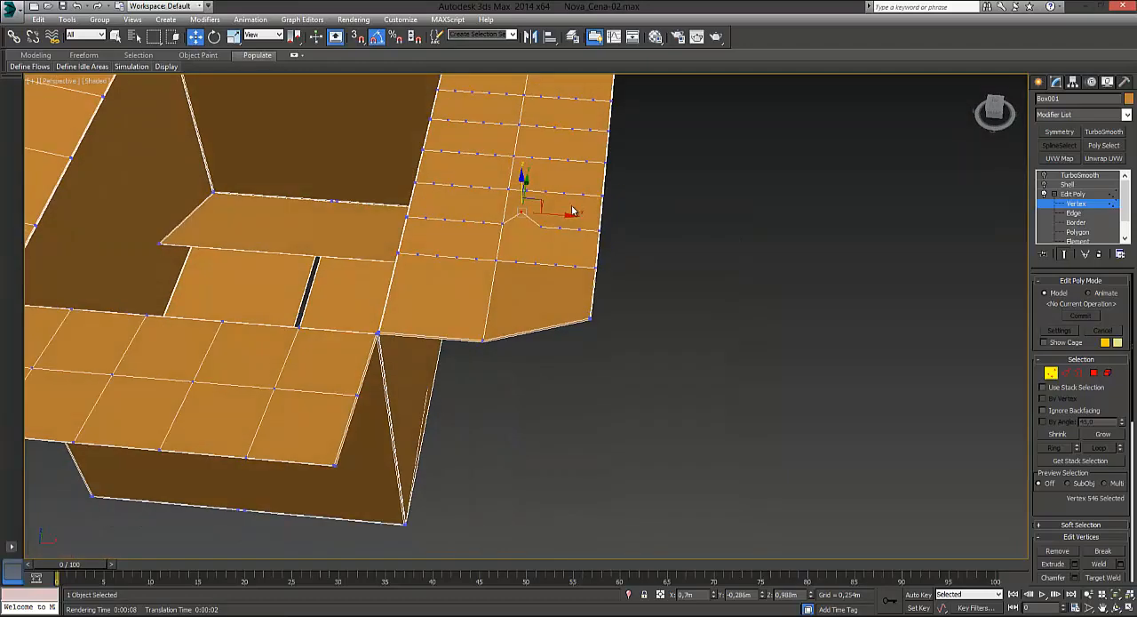
{"action": "left_click_drag", "start_coordinate": [549, 184], "coordinate": [610, 229]}
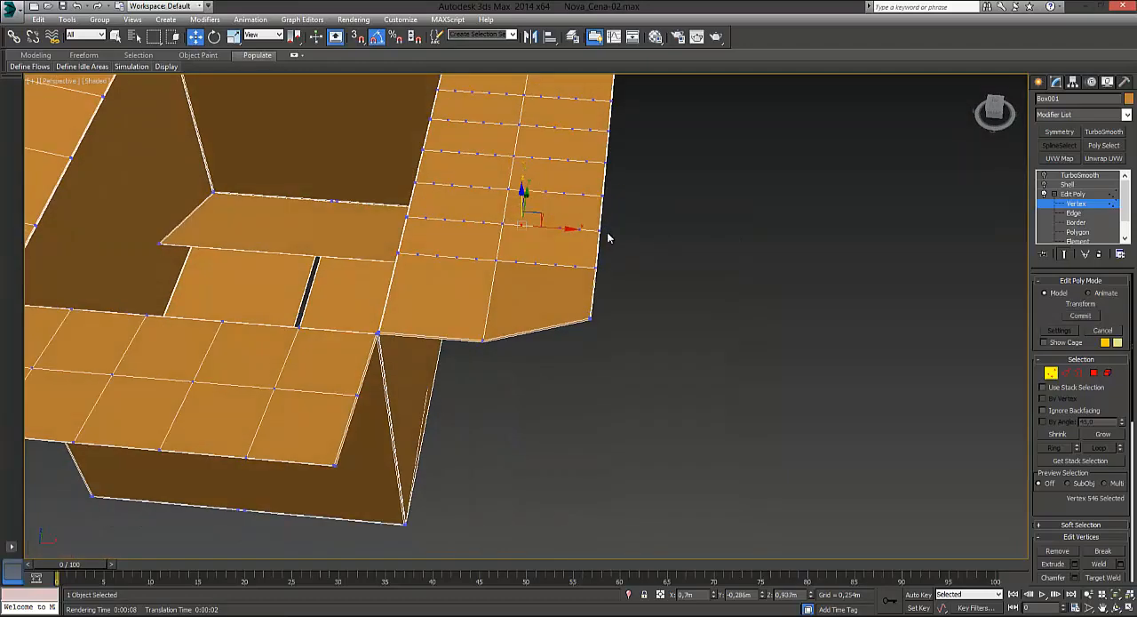
Step: Raise three vertices around a centre-line crossing near the long flap's raised corner to Z about 1.002 m, and raise that row's outer half similarly
{"action": "scroll", "coordinate": [636, 255], "scroll_direction": "up", "scroll_amount": 4}
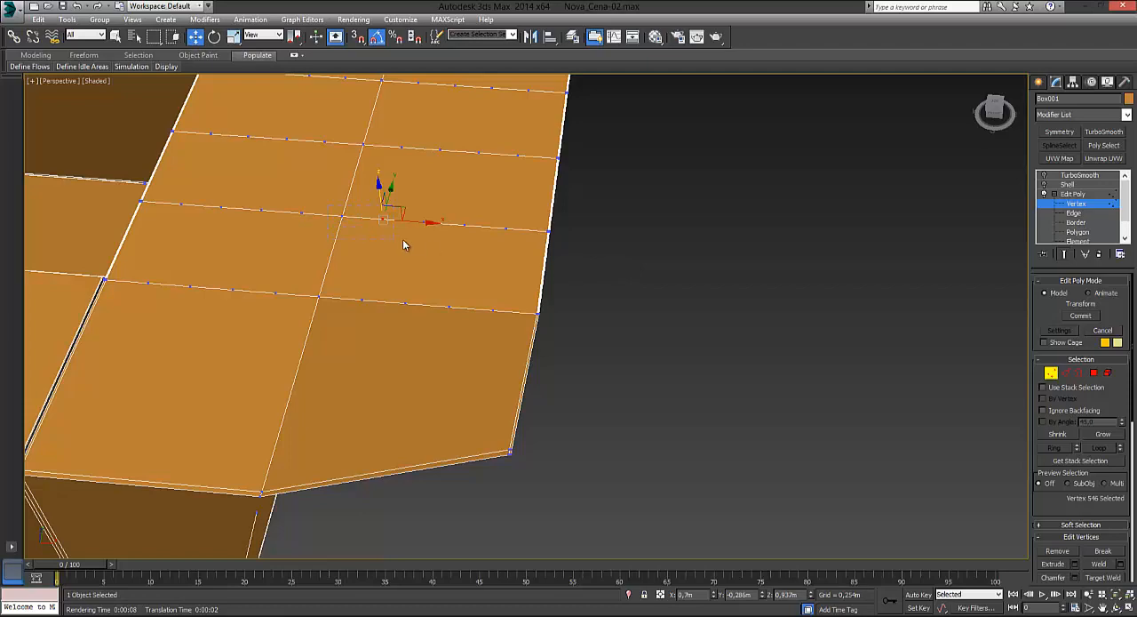
{"action": "left_click_drag", "start_coordinate": [444, 236], "coordinate": [444, 236]}
{"action": "left_click_drag", "start_coordinate": [379, 188], "coordinate": [375, 151]}
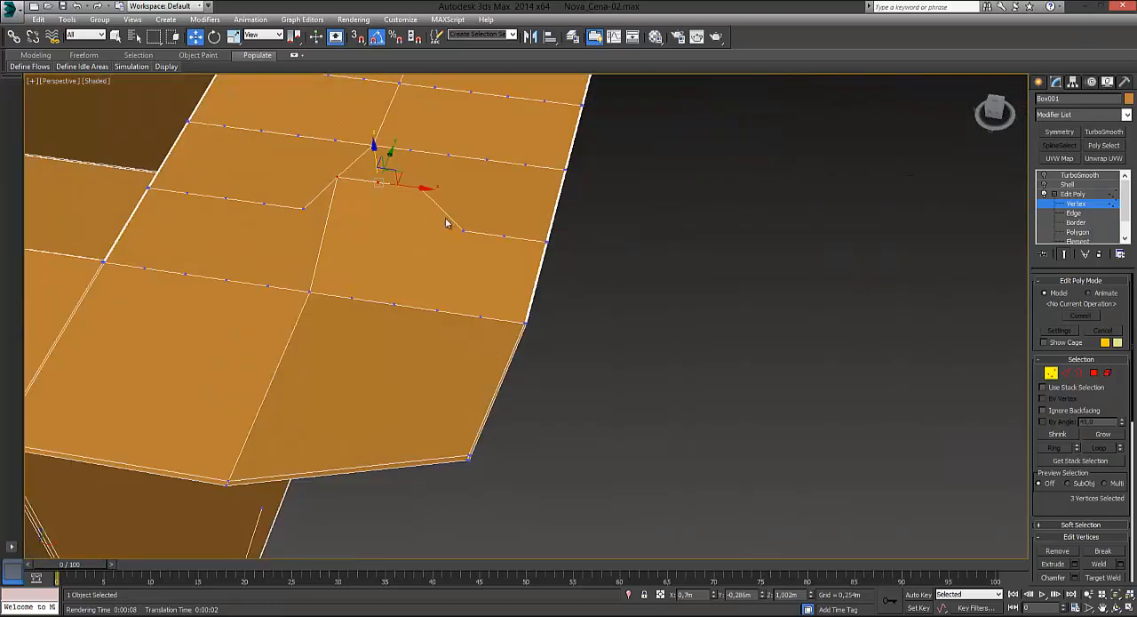
{"action": "left_click_drag", "start_coordinate": [553, 247], "coordinate": [560, 246]}
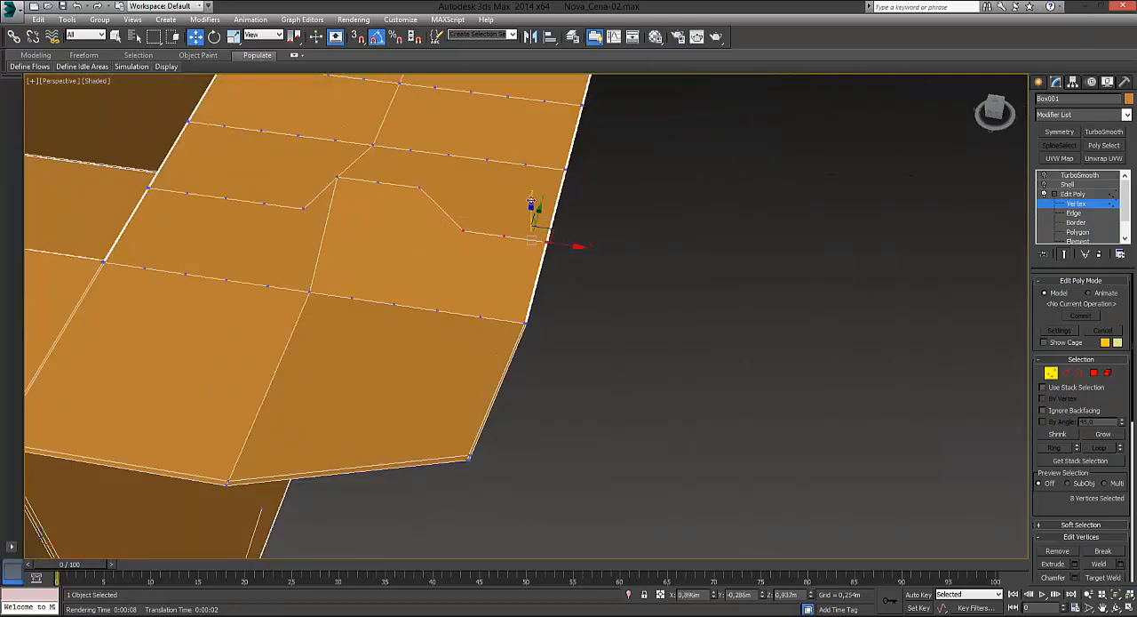
{"action": "mouse_move", "coordinate": [532, 201]}
{"action": "left_mouse_down"}
{"action": "mouse_move", "coordinate": [525, 176]}
{"action": "mouse_move", "coordinate": [533, 203]}
{"action": "left_mouse_up"}
Step: Slide the vertex on the hinge side of the raised centre crossing along X towards the hinge and clear the selection
{"action": "middle_click_drag", "start_coordinate": [574, 216], "coordinate": [551, 228], "text": "alt"}
{"action": "left_click", "coordinate": [608, 261]}
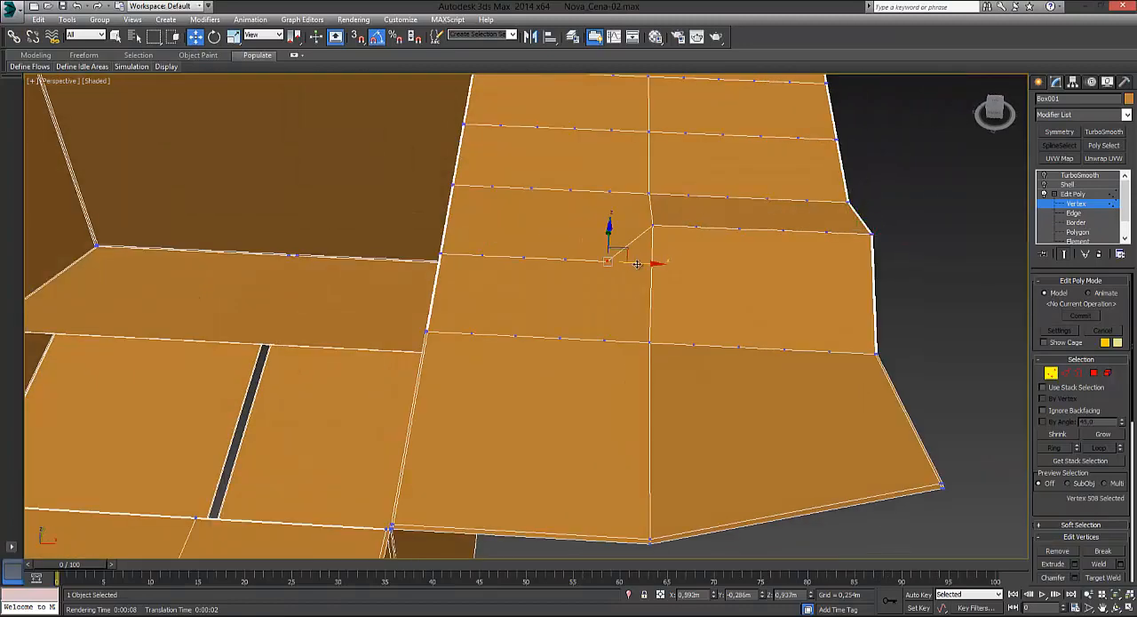
{"action": "left_click_drag", "start_coordinate": [649, 263], "coordinate": [600, 263]}
{"action": "left_click", "coordinate": [839, 206]}
{"action": "left_click", "coordinate": [575, 260]}
{"action": "left_click", "coordinate": [838, 206]}
Step: Preview the bent long flap with TurboSmooth enabled, and disable the modifier again
{"action": "middle_click_drag", "start_coordinate": [838, 206], "coordinate": [705, 281], "text": "alt"}
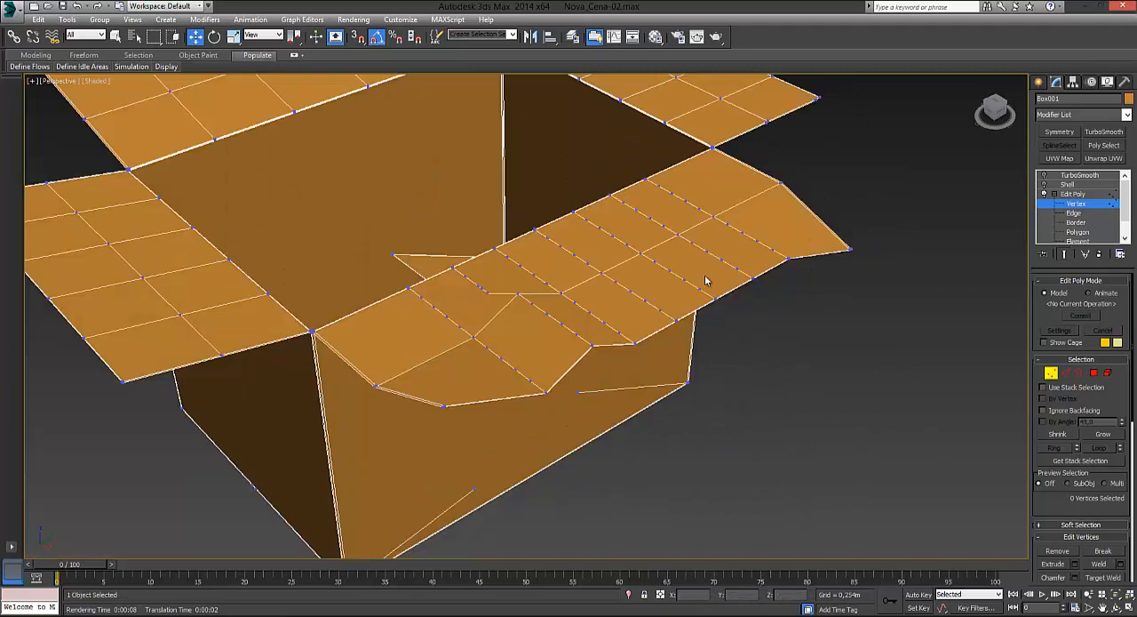
{"action": "middle_click_drag", "start_coordinate": [715, 370], "coordinate": [636, 317], "text": "alt"}
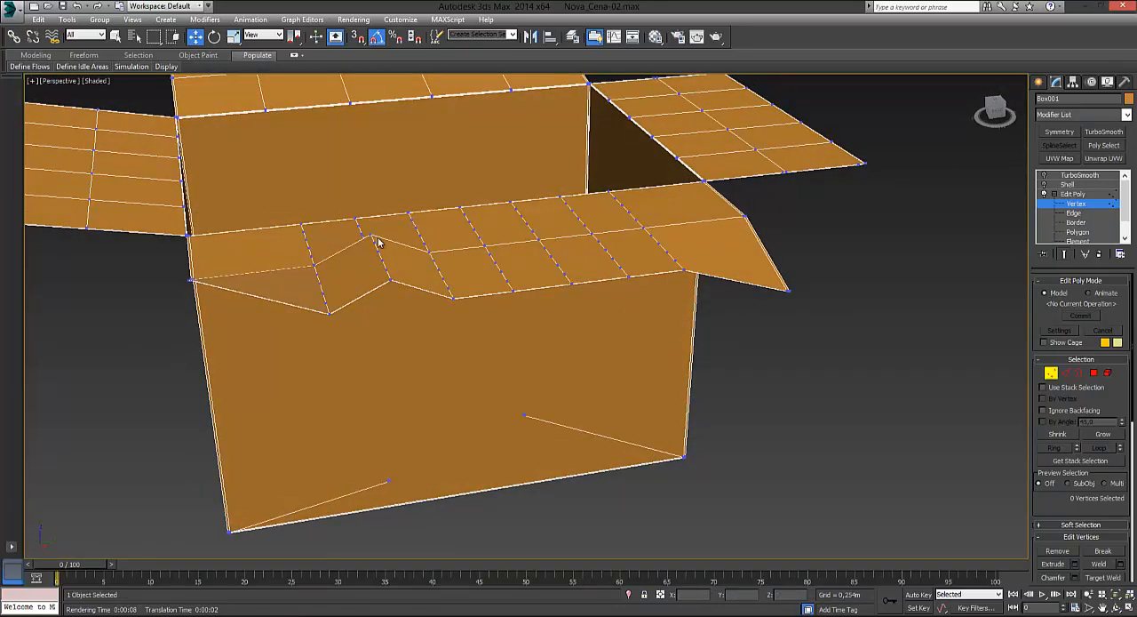
{"action": "middle_click_drag", "start_coordinate": [377, 242], "coordinate": [482, 291], "text": "alt"}
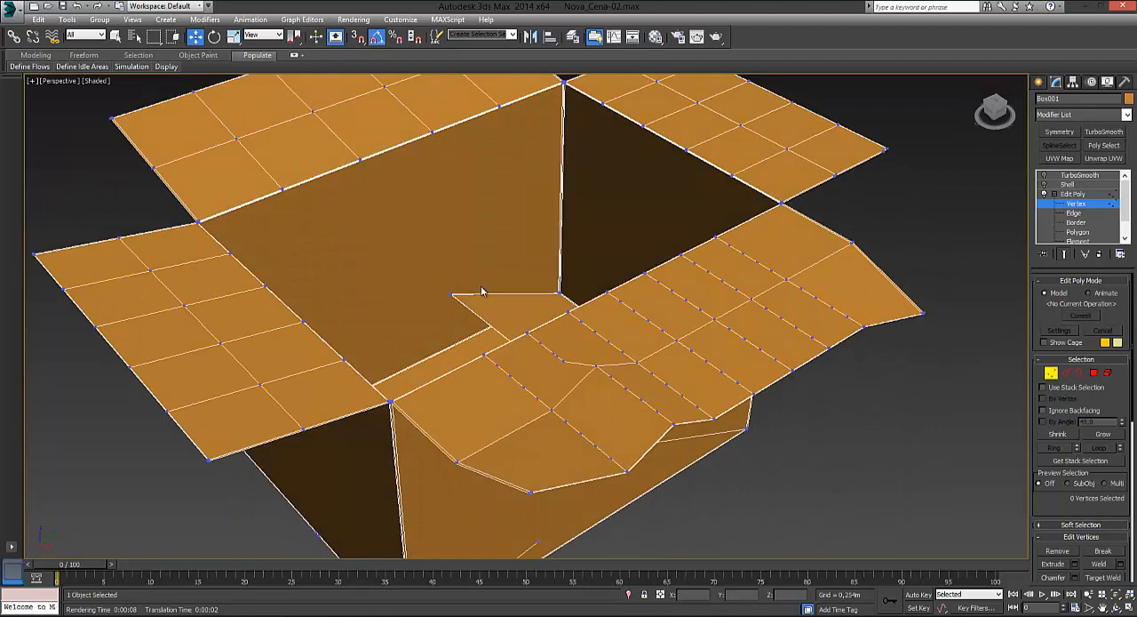
{"action": "left_click", "coordinate": [1045, 176]}
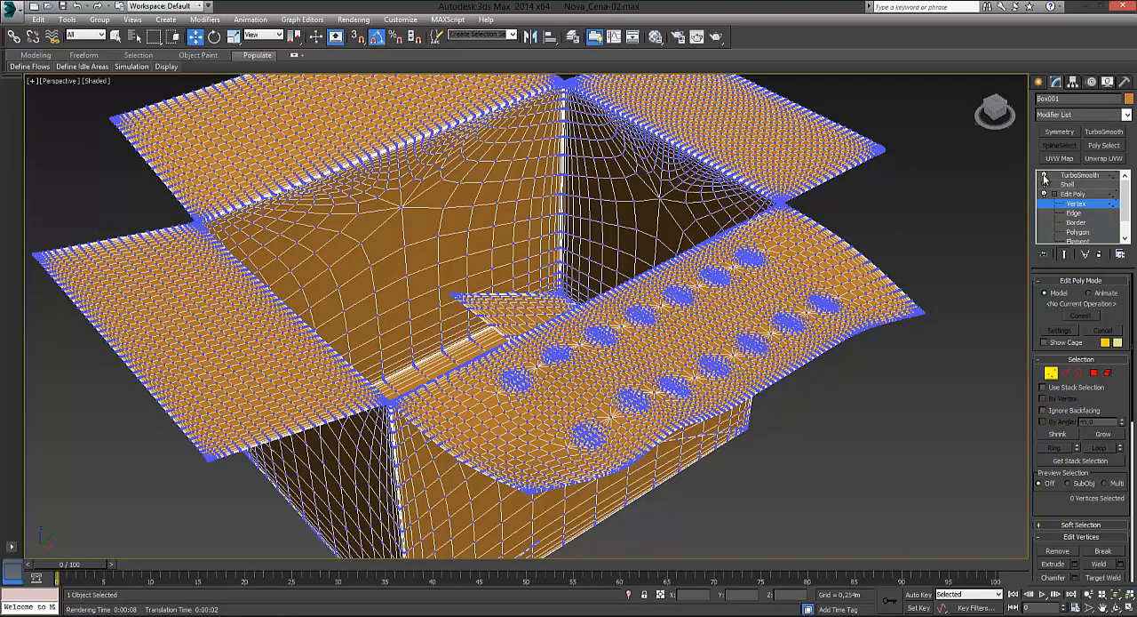
{"action": "left_click", "coordinate": [1045, 176]}
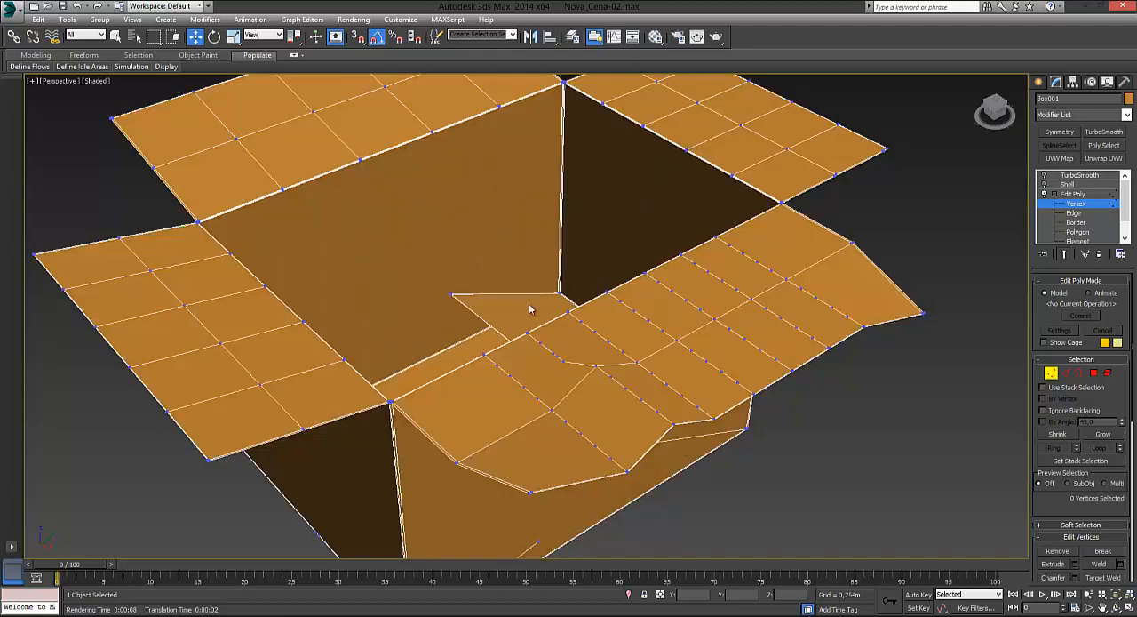
Step: Raise the adjoining short flap's outer corner to Z about 1.117 m and pull the nearest interior vertex towards the flap's end
{"action": "middle_click_drag", "start_coordinate": [530, 308], "coordinate": [837, 301], "text": "alt"}
{"action": "left_click_drag", "start_coordinate": [944, 208], "coordinate": [977, 163]}
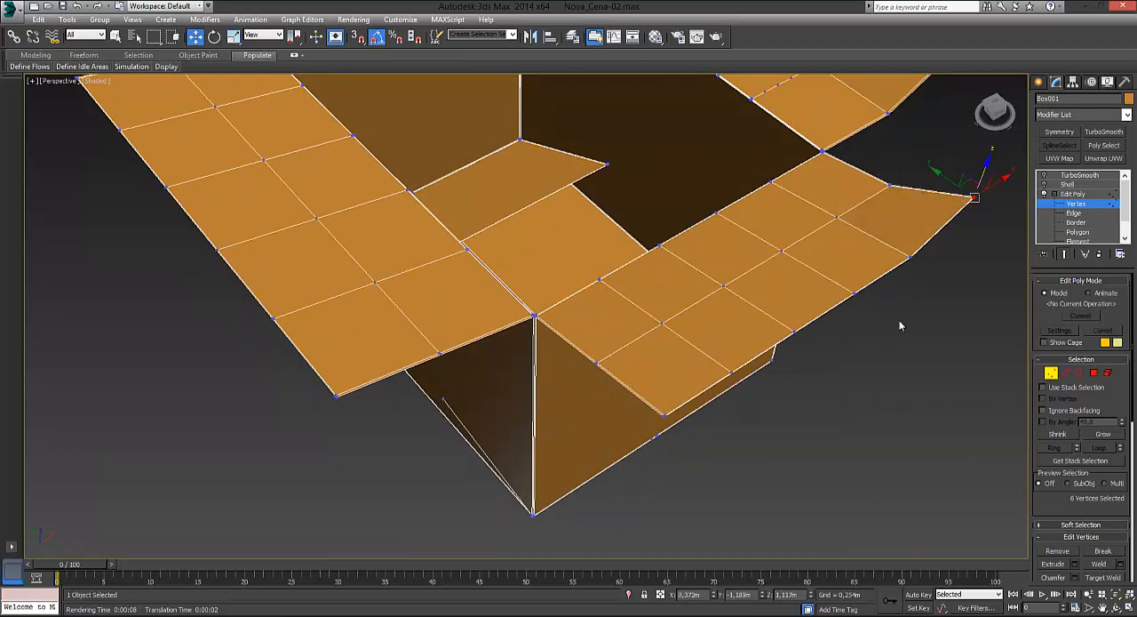
{"action": "middle_click_drag", "start_coordinate": [898, 325], "coordinate": [694, 302], "text": "alt"}
{"action": "left_click", "coordinate": [669, 288]}
{"action": "left_click_drag", "start_coordinate": [655, 260], "coordinate": [770, 247]}
{"action": "middle_click_drag", "start_coordinate": [819, 323], "coordinate": [793, 302], "text": "alt"}
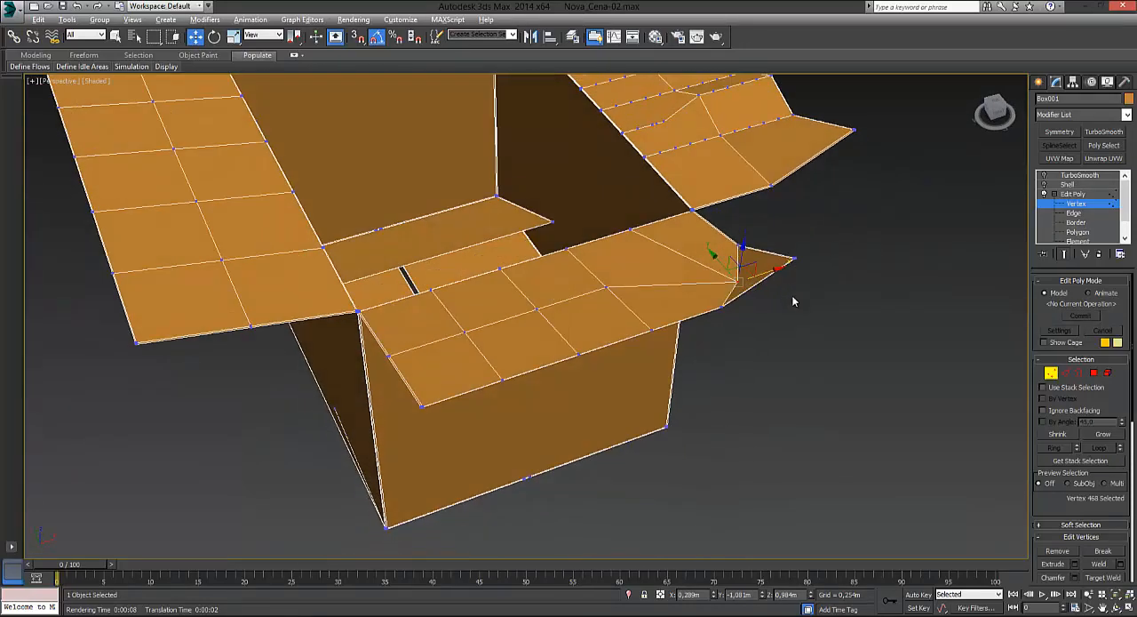
{"action": "left_click_drag", "start_coordinate": [712, 255], "coordinate": [707, 250]}
{"action": "middle_click_drag", "start_coordinate": [781, 299], "coordinate": [802, 313], "text": "alt"}
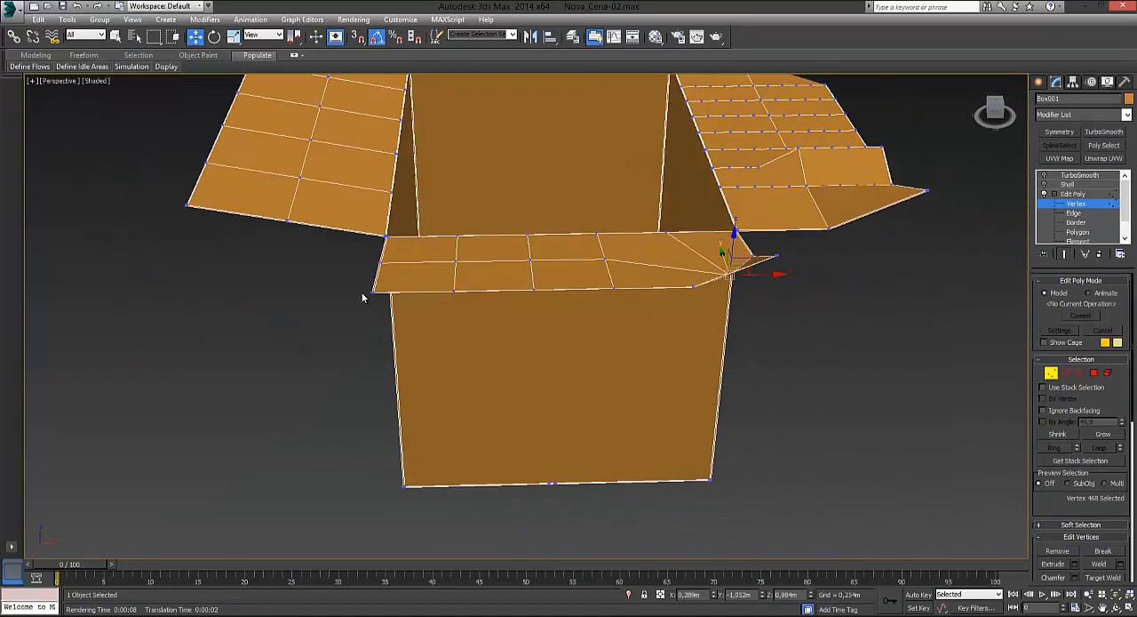
Step: Raise the short flap's next-but-one interior vertex to Z about 1.041 m and lower the flap's other outer corner
{"action": "middle_click_drag", "start_coordinate": [362, 298], "coordinate": [569, 353], "text": "alt"}
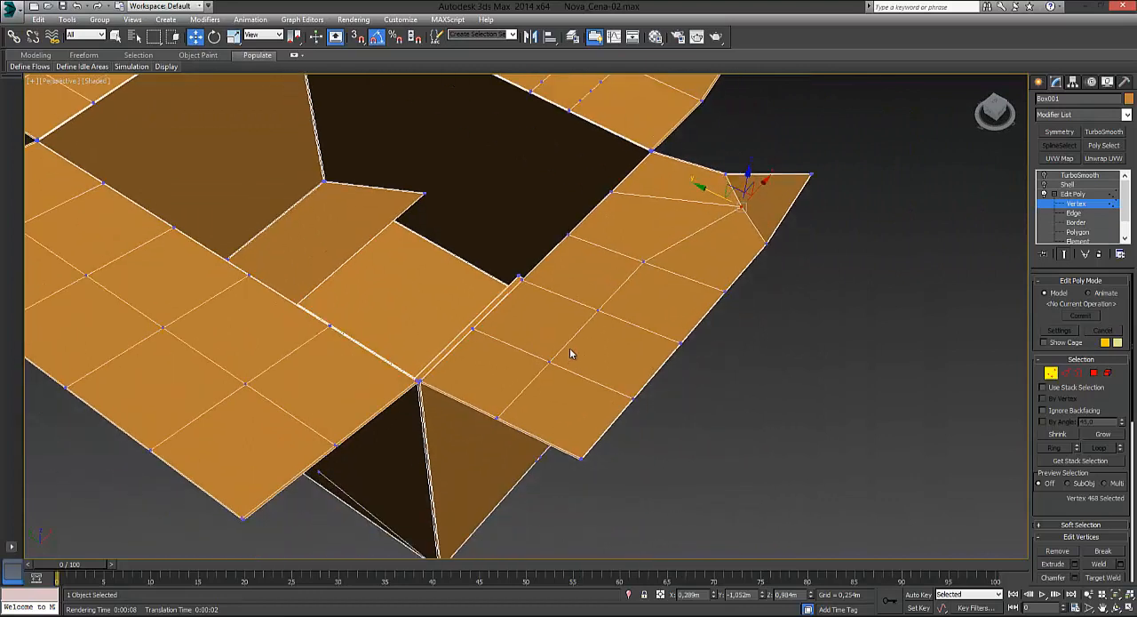
{"action": "left_click", "coordinate": [596, 310]}
{"action": "left_click_drag", "start_coordinate": [602, 283], "coordinate": [603, 266]}
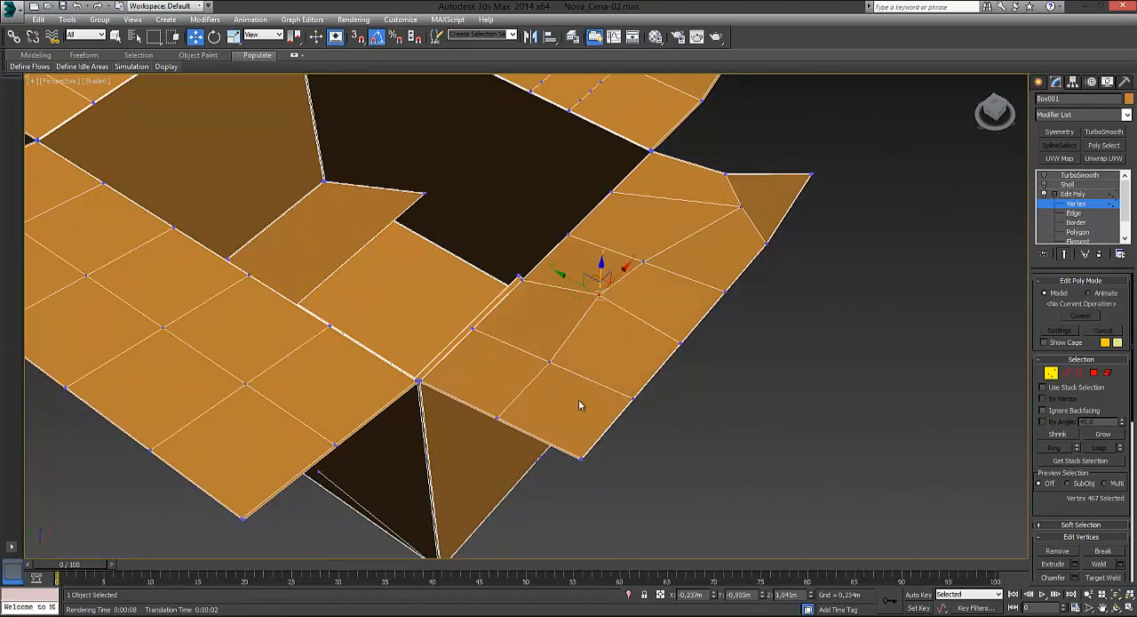
{"action": "left_click", "coordinate": [581, 457]}
{"action": "left_click_drag", "start_coordinate": [583, 432], "coordinate": [583, 452]}
Step: Raise the outer-edge vertex beside the raised interior vertex in the middle of the short flap and clear the selection
{"action": "middle_click_drag", "start_coordinate": [657, 482], "coordinate": [758, 474], "text": "alt"}
{"action": "left_click_drag", "start_coordinate": [590, 372], "coordinate": [512, 211]}
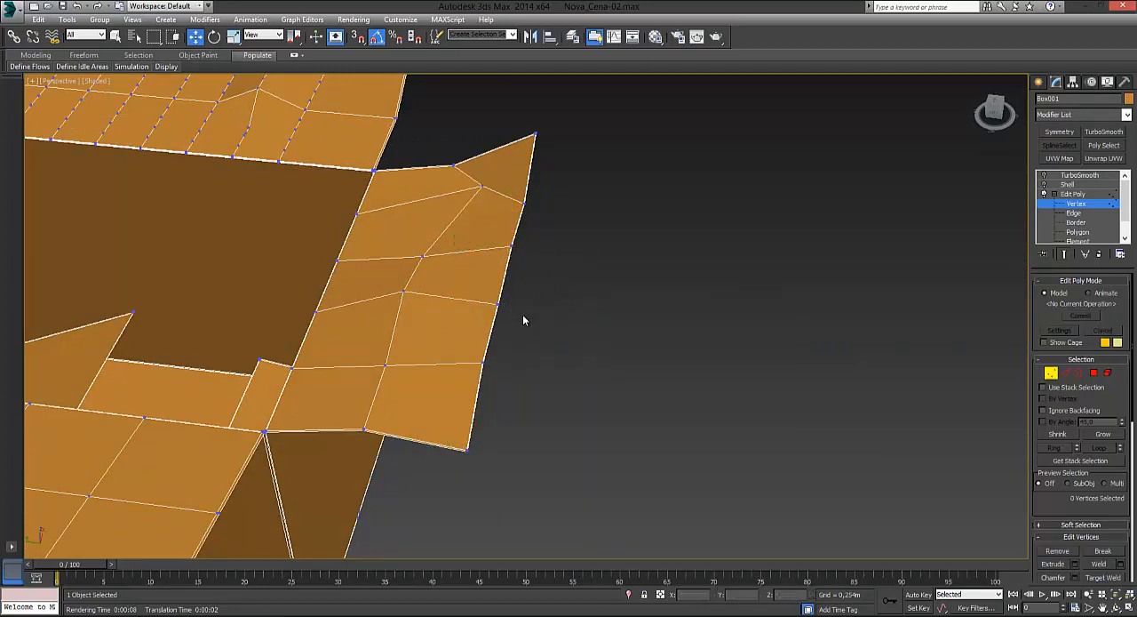
{"action": "left_click_drag", "start_coordinate": [523, 314], "coordinate": [497, 257]}
{"action": "left_click", "coordinate": [607, 326]}
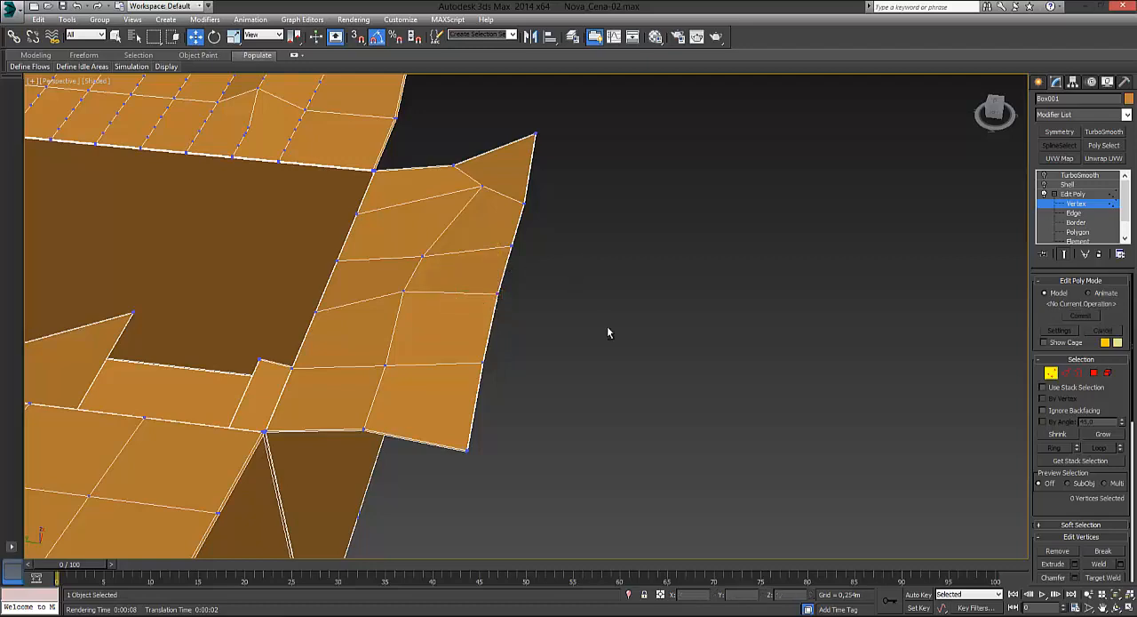
Step: Lower two neighbouring outer-edge points near one end of the other long flap, the second to a Z of about 0.82 m
{"action": "middle_click_drag", "start_coordinate": [607, 326], "coordinate": [487, 367], "text": "alt"}
{"action": "scroll", "coordinate": [488, 369], "scroll_direction": "down", "scroll_amount": 5}
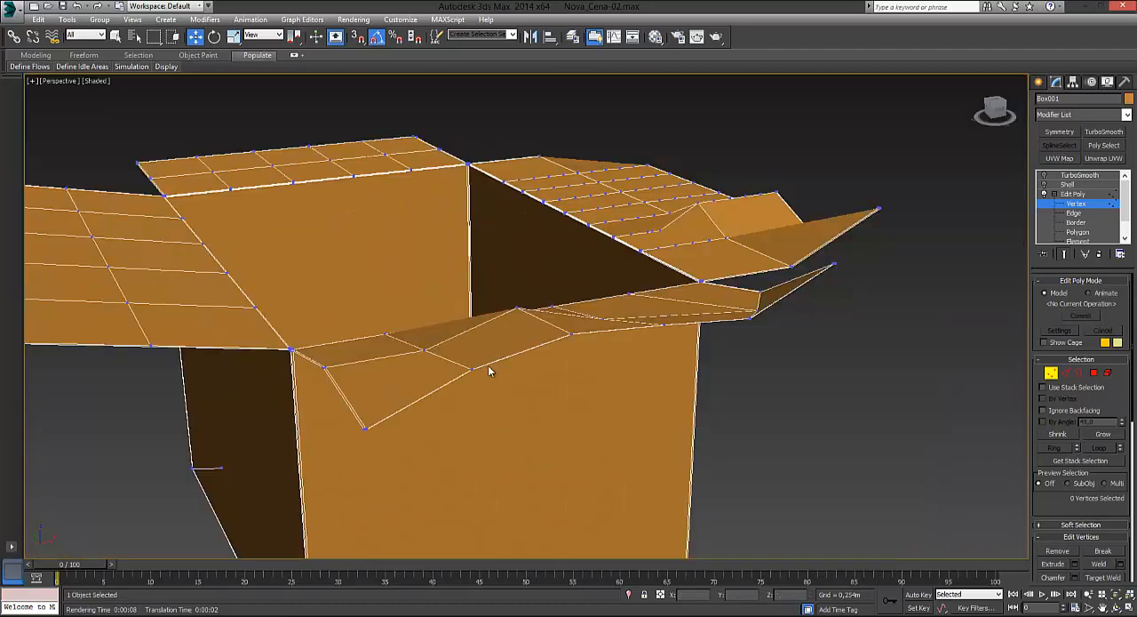
{"action": "scroll", "coordinate": [211, 379], "scroll_direction": "down", "scroll_amount": 5}
{"action": "scroll", "coordinate": [211, 380], "scroll_direction": "up", "scroll_amount": 3}
{"action": "middle_click_drag", "start_coordinate": [159, 381], "coordinate": [677, 363]}
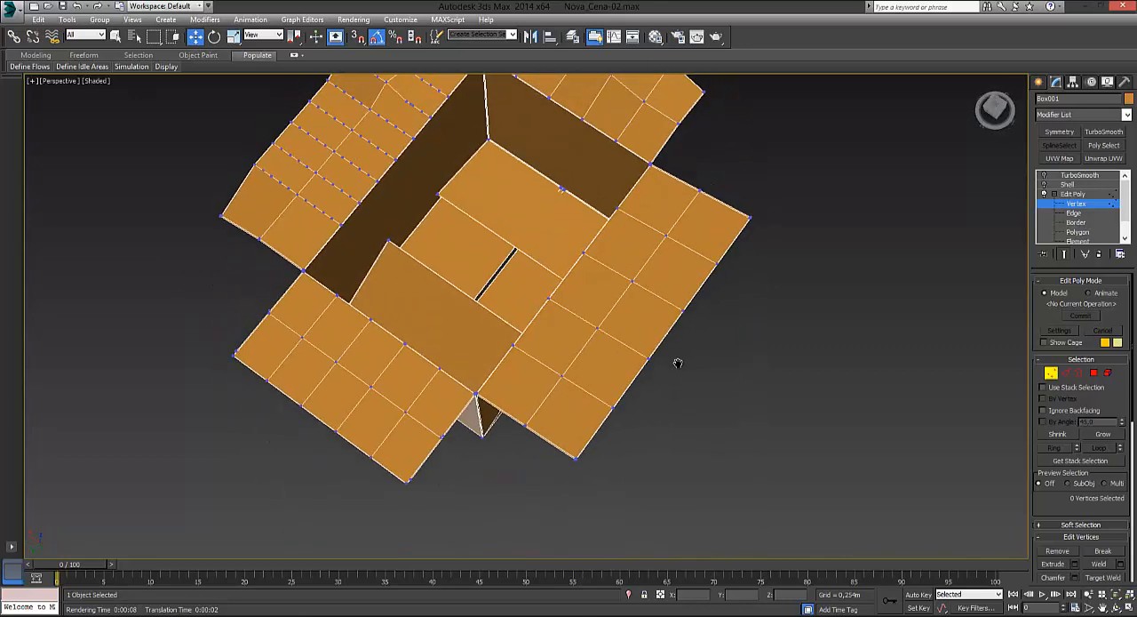
{"action": "left_click_drag", "start_coordinate": [725, 256], "coordinate": [685, 306]}
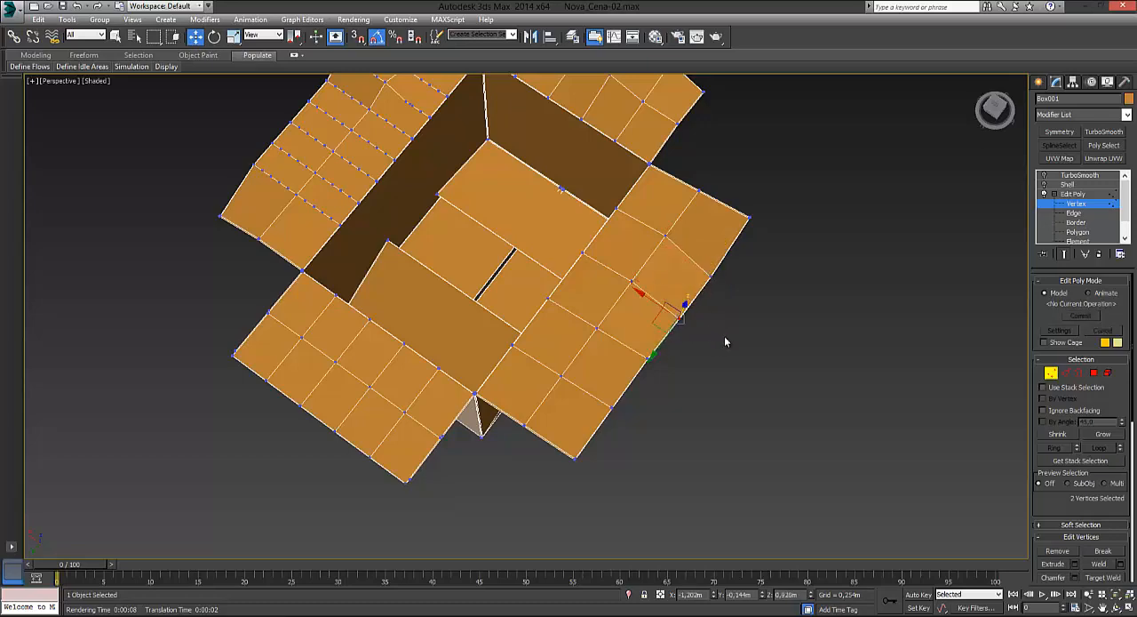
{"action": "middle_click_drag", "start_coordinate": [726, 340], "coordinate": [699, 288], "text": "alt"}
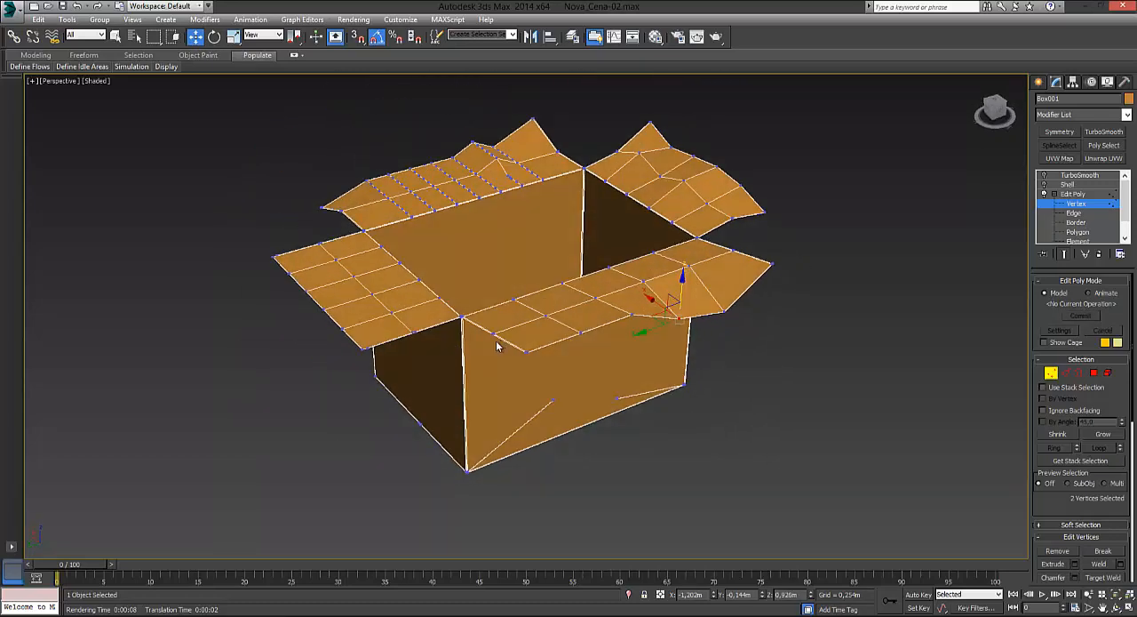
Step: Adjust the opposite outer corner of the long flap to about Y 0.709 m and Z 1.123 m, and clear the selection
{"action": "middle_click_drag", "start_coordinate": [579, 397], "coordinate": [763, 465], "text": "alt"}
{"action": "left_click_drag", "start_coordinate": [700, 420], "coordinate": [699, 416]}
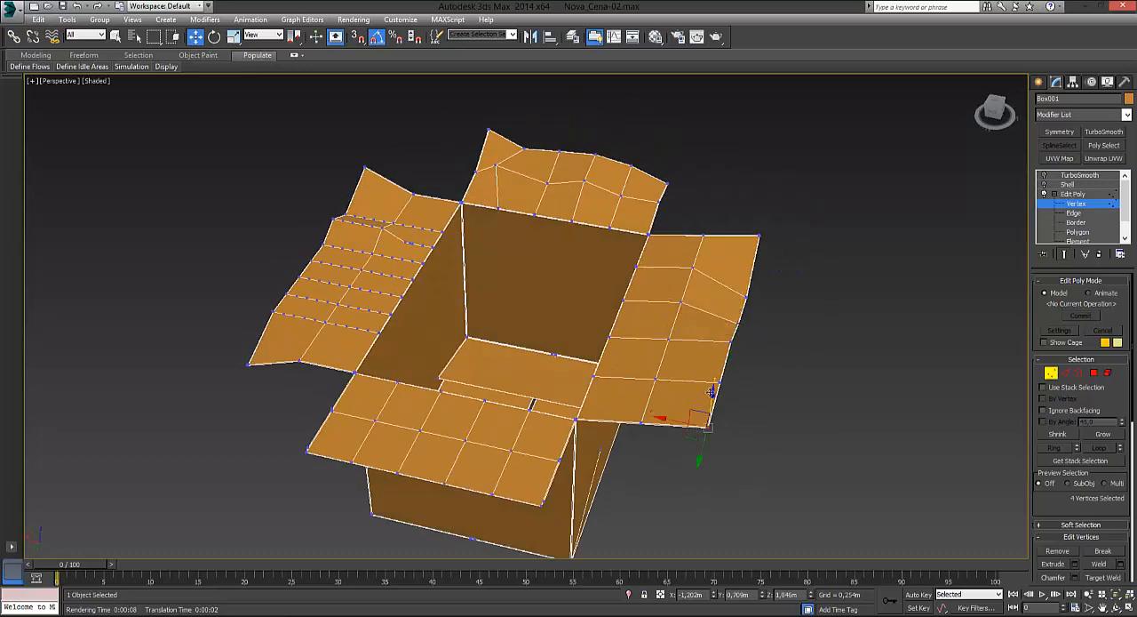
{"action": "left_click", "coordinate": [730, 436]}
Step: Select the whole outer edge of the remaining straight short flap and lower it to Z about 0.788 m
{"action": "middle_click_drag", "start_coordinate": [731, 436], "coordinate": [875, 454], "text": "alt"}
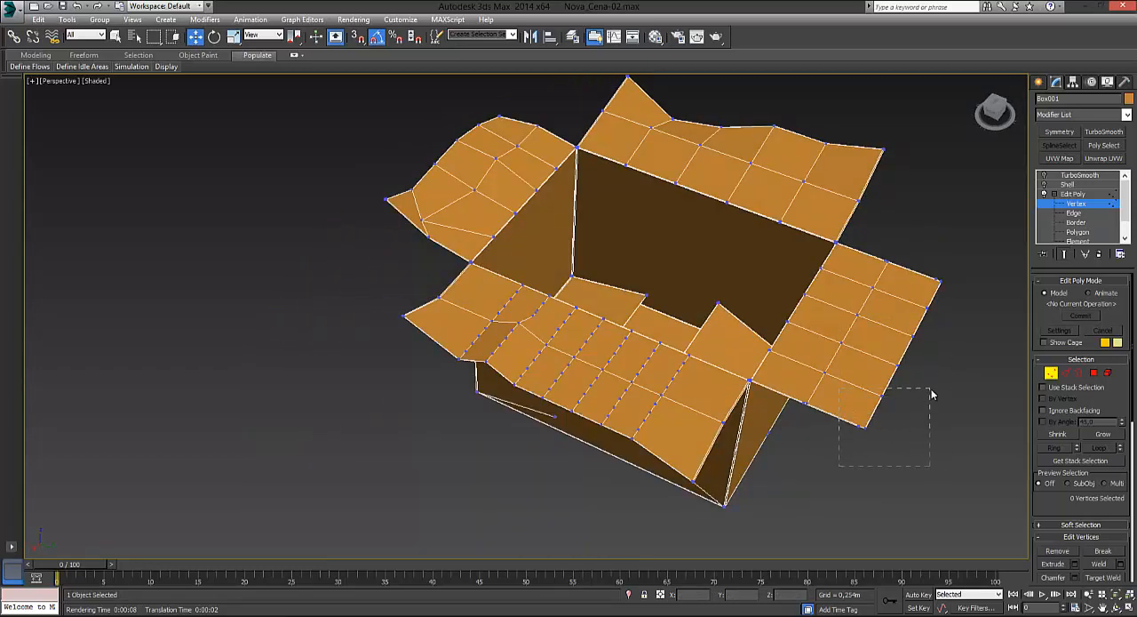
{"action": "left_click_drag", "start_coordinate": [931, 389], "coordinate": [932, 387]}
{"action": "left_click_drag", "start_coordinate": [976, 279], "coordinate": [910, 352], "text": "ctrl"}
{"action": "left_click_drag", "start_coordinate": [937, 387], "coordinate": [924, 349], "text": "ctrl"}
{"action": "middle_click_drag", "start_coordinate": [929, 352], "coordinate": [787, 391], "text": "alt"}
{"action": "scroll", "coordinate": [563, 393], "scroll_direction": "up", "scroll_amount": 10}
{"action": "scroll", "coordinate": [430, 400], "scroll_direction": "down", "scroll_amount": 10}
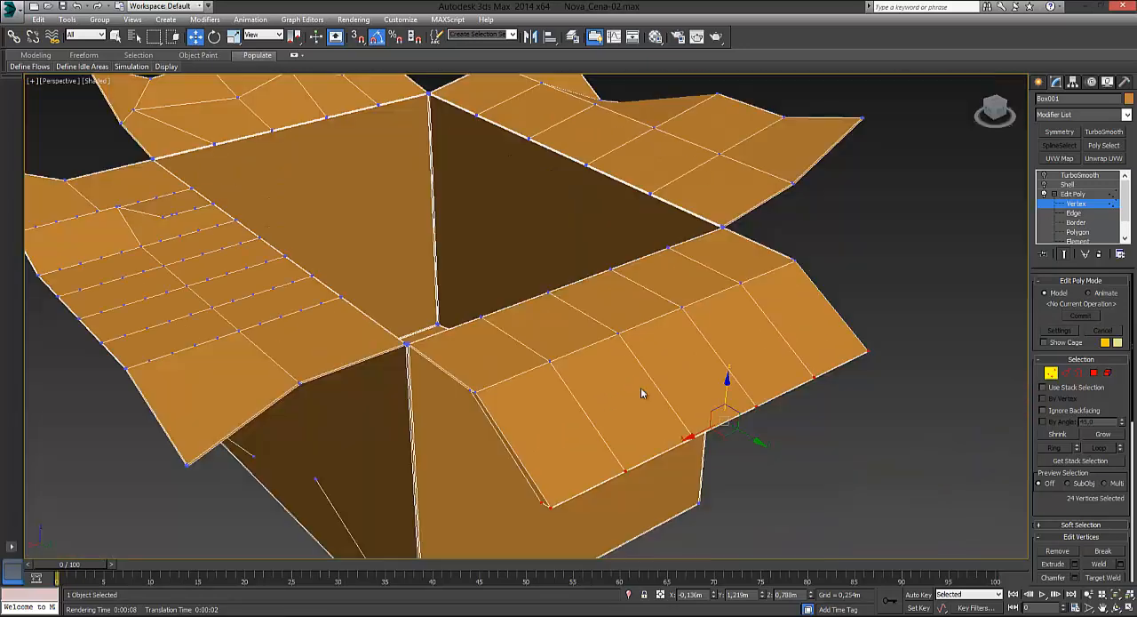
Step: Lower two neighbouring interior points in the middle of that short flap's fold line
{"action": "left_click", "coordinate": [649, 402]}
{"action": "middle_click_drag", "start_coordinate": [710, 409], "coordinate": [824, 371], "text": "alt"}
{"action": "left_click_drag", "start_coordinate": [809, 260], "coordinate": [860, 232]}
{"action": "middle_click_drag", "start_coordinate": [885, 270], "coordinate": [845, 255], "text": "alt"}
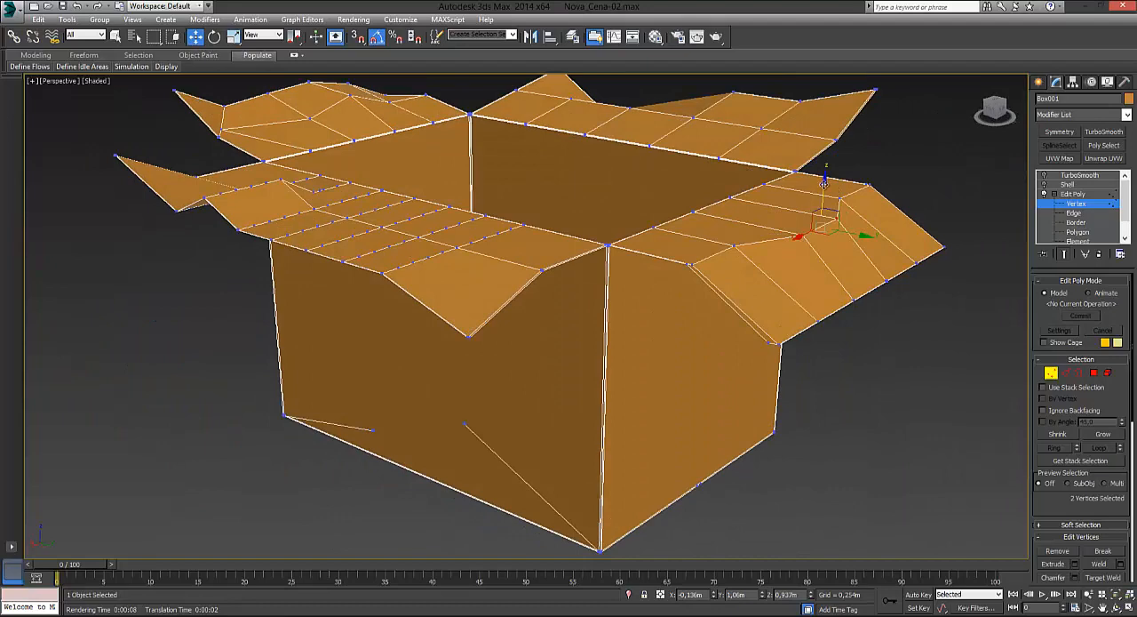
{"action": "left_click_drag", "start_coordinate": [825, 182], "coordinate": [823, 190]}
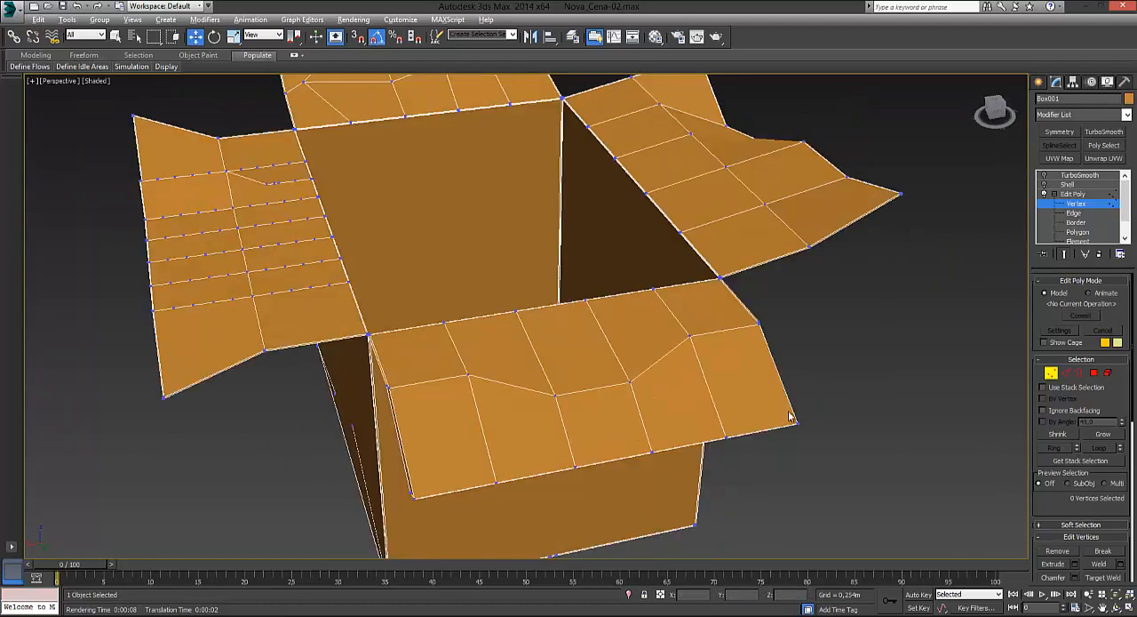
Step: Turn the TurboSmooth modifier's display back on, leave vertex editing and deselect the box
{"action": "middle_click_drag", "start_coordinate": [789, 411], "coordinate": [302, 290], "text": "alt"}
{"action": "scroll", "coordinate": [758, 352], "scroll_direction": "up", "scroll_amount": 4}
{"action": "scroll", "coordinate": [757, 353], "scroll_direction": "down", "scroll_amount": 3}
{"action": "scroll", "coordinate": [655, 264], "scroll_direction": "down", "scroll_amount": 4}
{"action": "middle_click_drag", "start_coordinate": [592, 302], "coordinate": [709, 348], "text": "alt"}
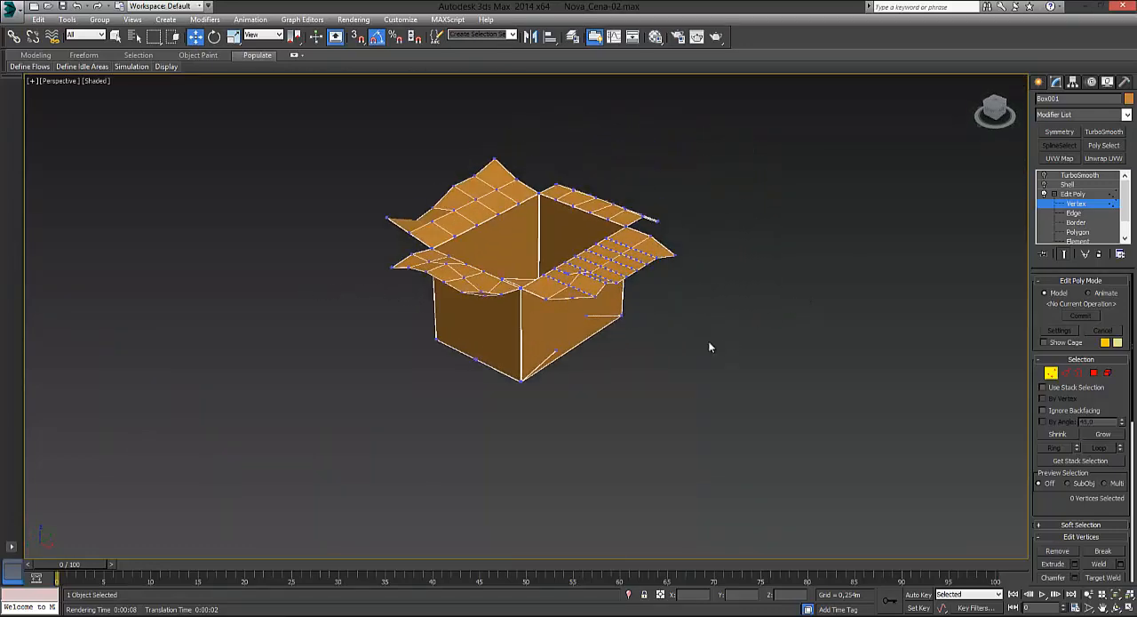
{"action": "scroll", "coordinate": [709, 347], "scroll_direction": "up", "scroll_amount": 3}
{"action": "middle_click_drag", "start_coordinate": [535, 337], "coordinate": [669, 355]}
{"action": "left_click", "coordinate": [1043, 176]}
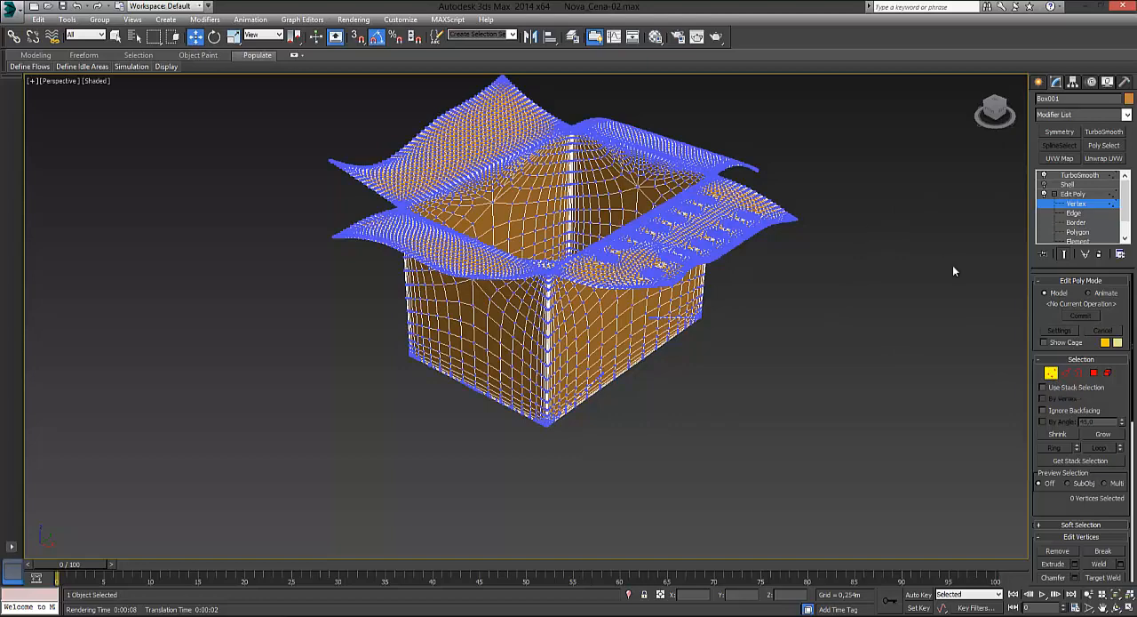
{"action": "left_click", "coordinate": [1050, 372]}
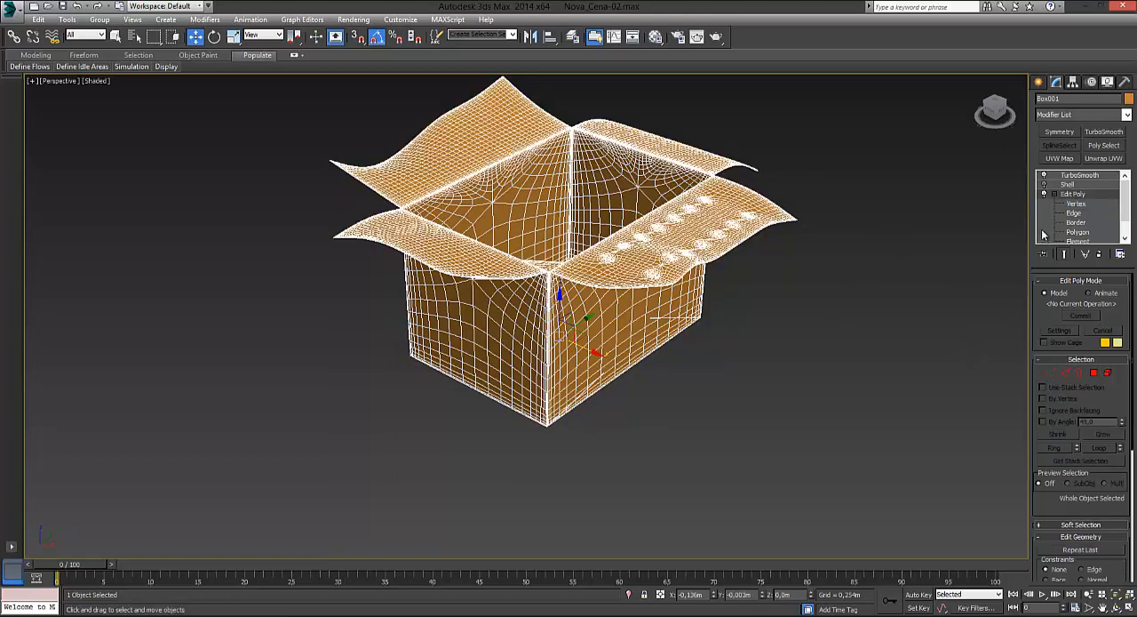
{"action": "left_click", "coordinate": [830, 338]}
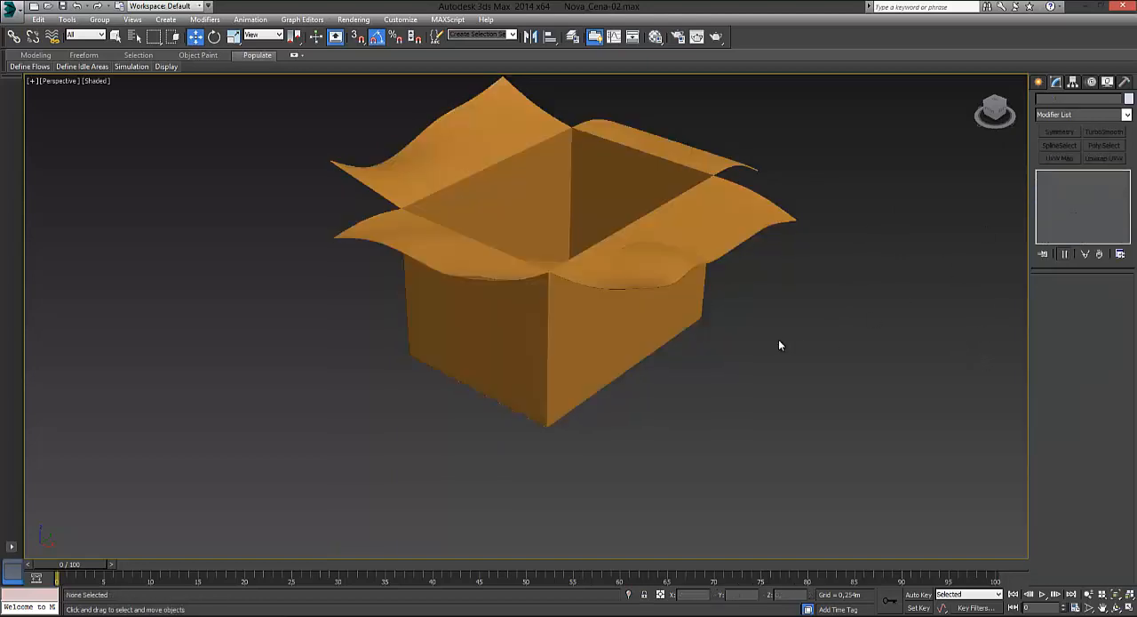
Step: Examine the smoothed box from all sides, checking the flap curves, the walls, the bottom and the inside
{"action": "middle_click_drag", "start_coordinate": [778, 339], "coordinate": [751, 358], "text": "alt"}
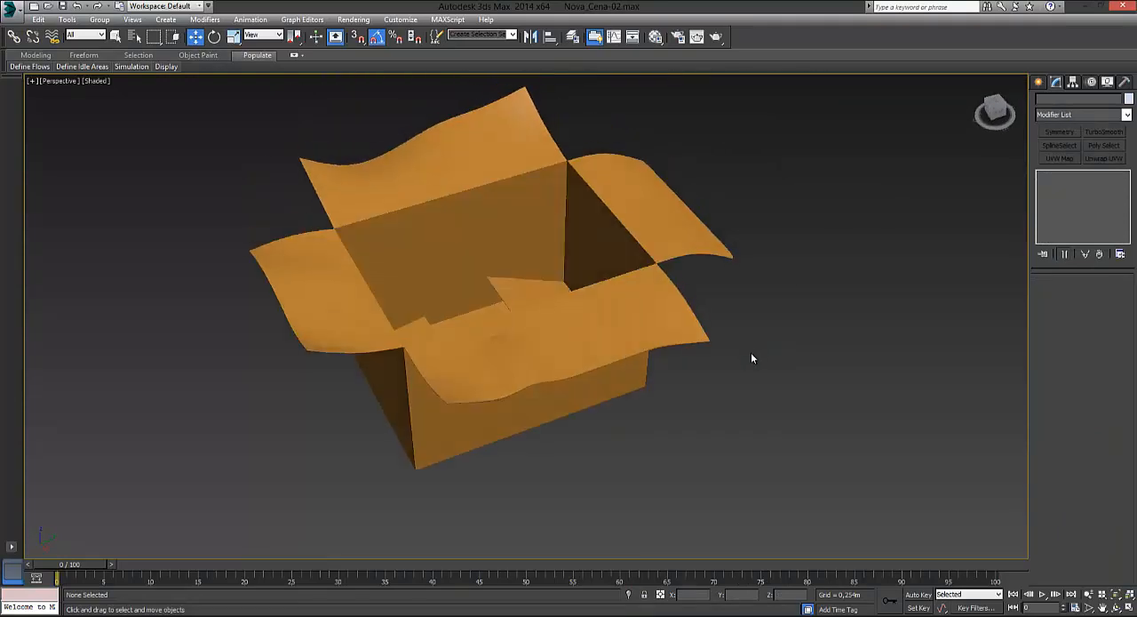
{"action": "scroll", "coordinate": [721, 355], "scroll_direction": "up", "scroll_amount": 3}
{"action": "middle_click_drag", "start_coordinate": [657, 365], "coordinate": [778, 403]}
{"action": "middle_click_drag", "start_coordinate": [813, 453], "coordinate": [845, 347], "text": "alt"}
{"action": "middle_click_drag", "start_coordinate": [615, 200], "coordinate": [675, 376]}
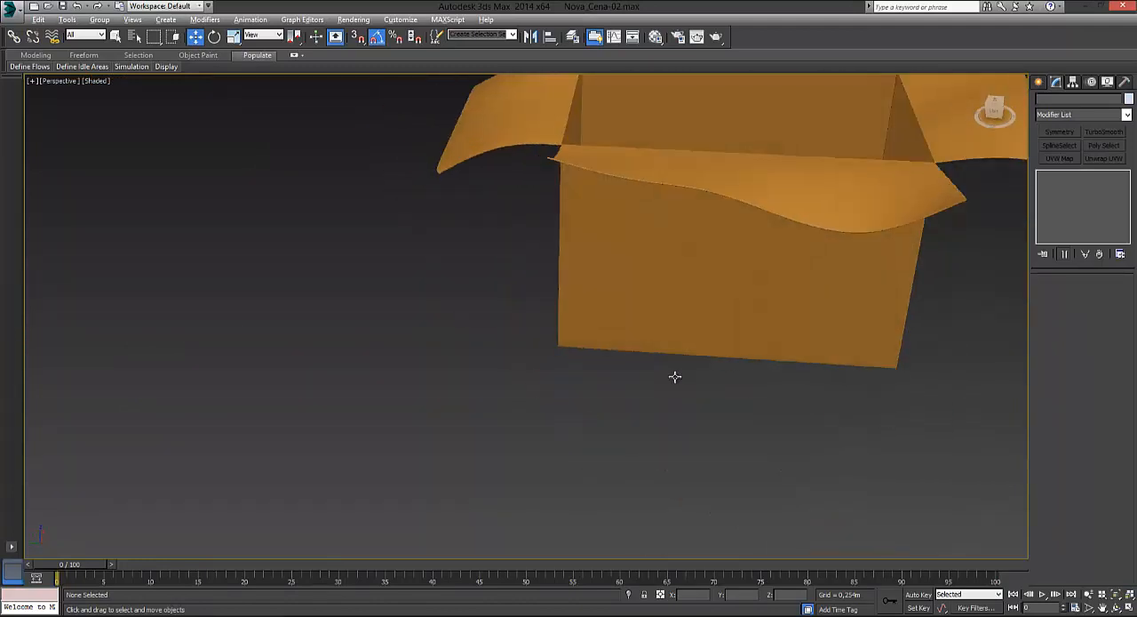
{"action": "middle_click_drag", "start_coordinate": [733, 281], "coordinate": [457, 350]}
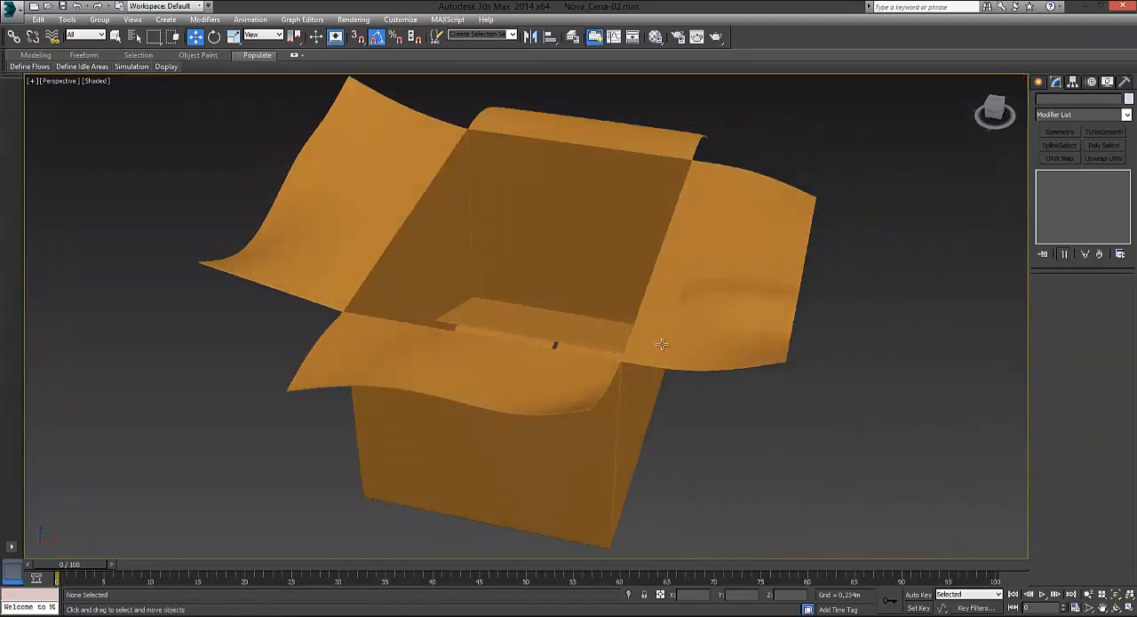
{"action": "middle_click_drag", "start_coordinate": [662, 344], "coordinate": [559, 292], "text": "alt"}
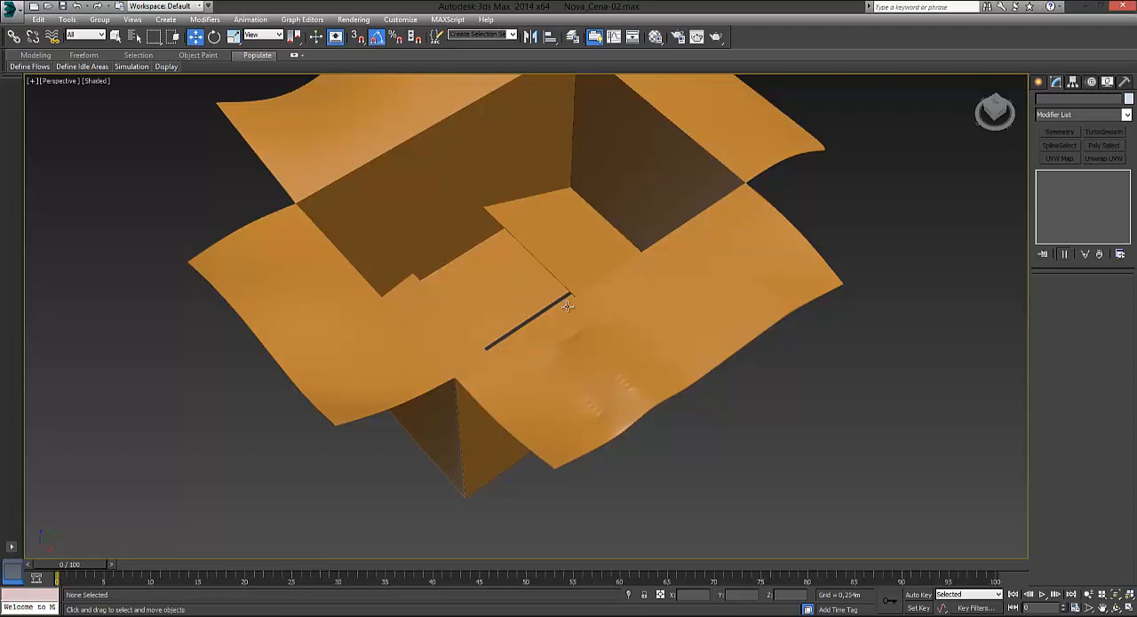
{"action": "middle_click_drag", "start_coordinate": [567, 305], "coordinate": [491, 373]}
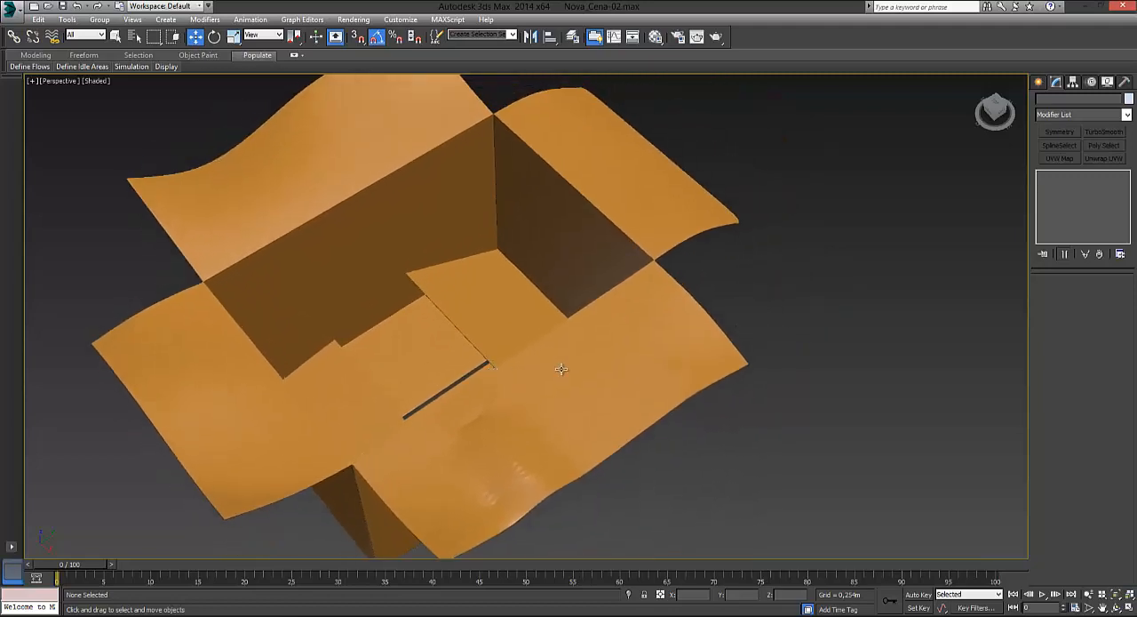
{"action": "middle_click_drag", "start_coordinate": [493, 379], "coordinate": [543, 301], "text": "alt"}
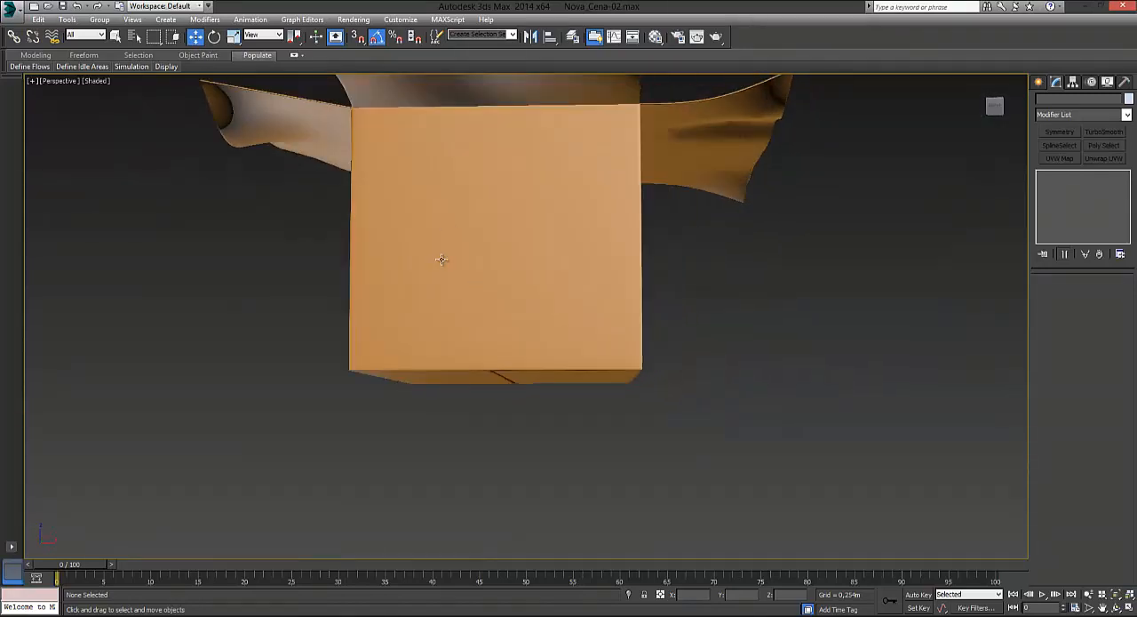
{"action": "middle_click_drag", "start_coordinate": [579, 341], "coordinate": [702, 333], "text": "alt"}
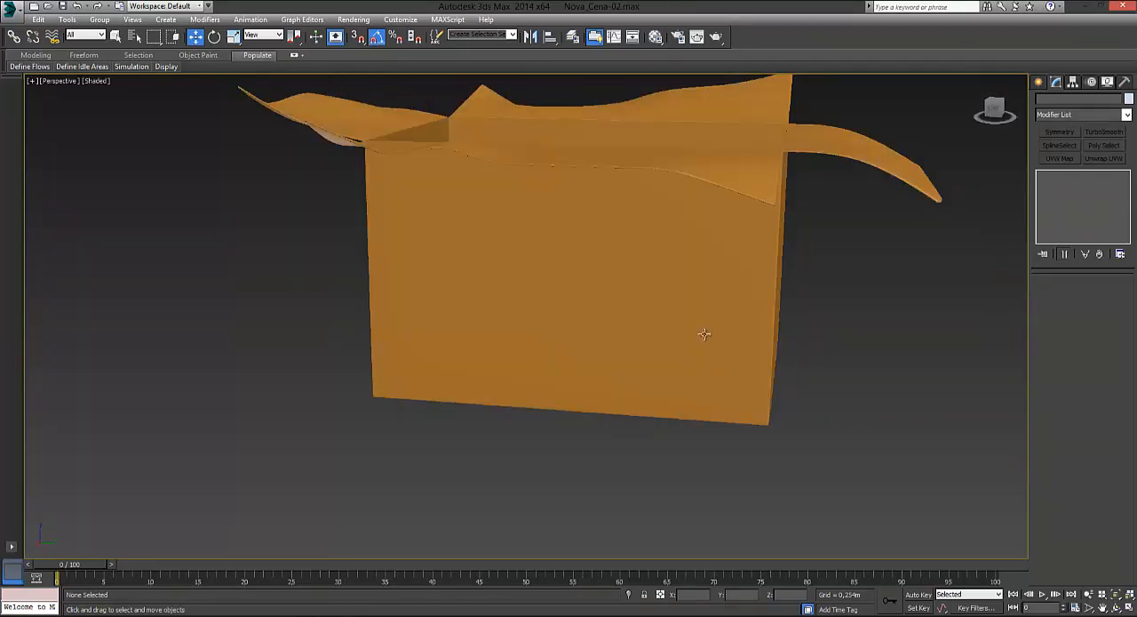
{"action": "middle_click_drag", "start_coordinate": [543, 231], "coordinate": [645, 338], "text": "alt"}
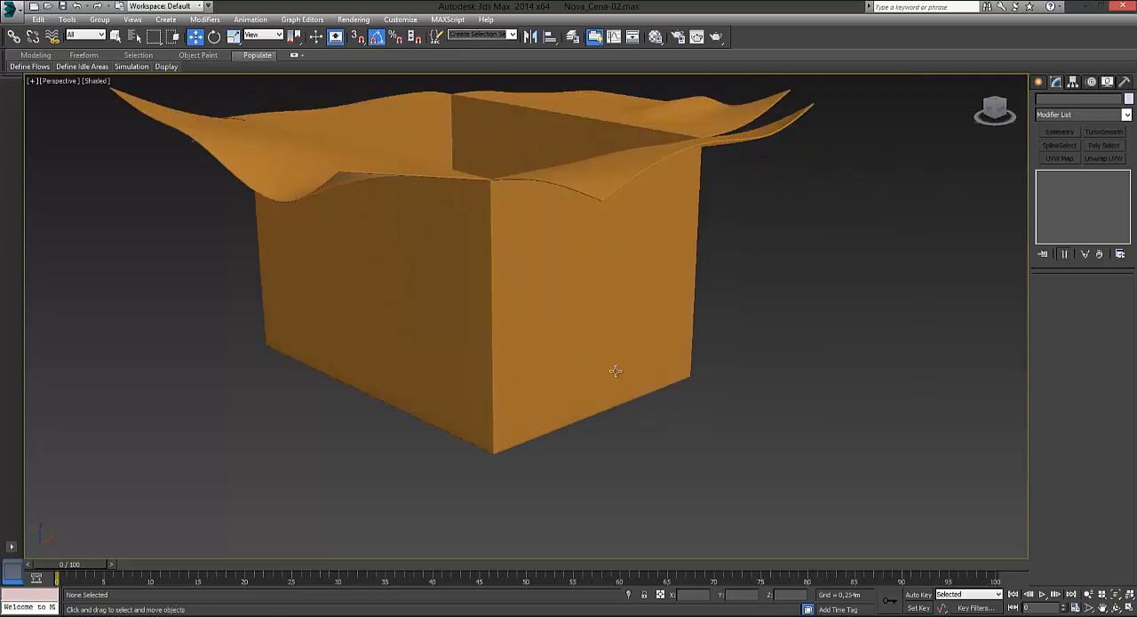
{"action": "middle_click_drag", "start_coordinate": [636, 364], "coordinate": [510, 257], "text": "alt"}
{"action": "middle_click_drag", "start_coordinate": [498, 404], "coordinate": [429, 355], "text": "alt"}
{"action": "scroll", "coordinate": [429, 355], "scroll_direction": "down", "scroll_amount": 4}
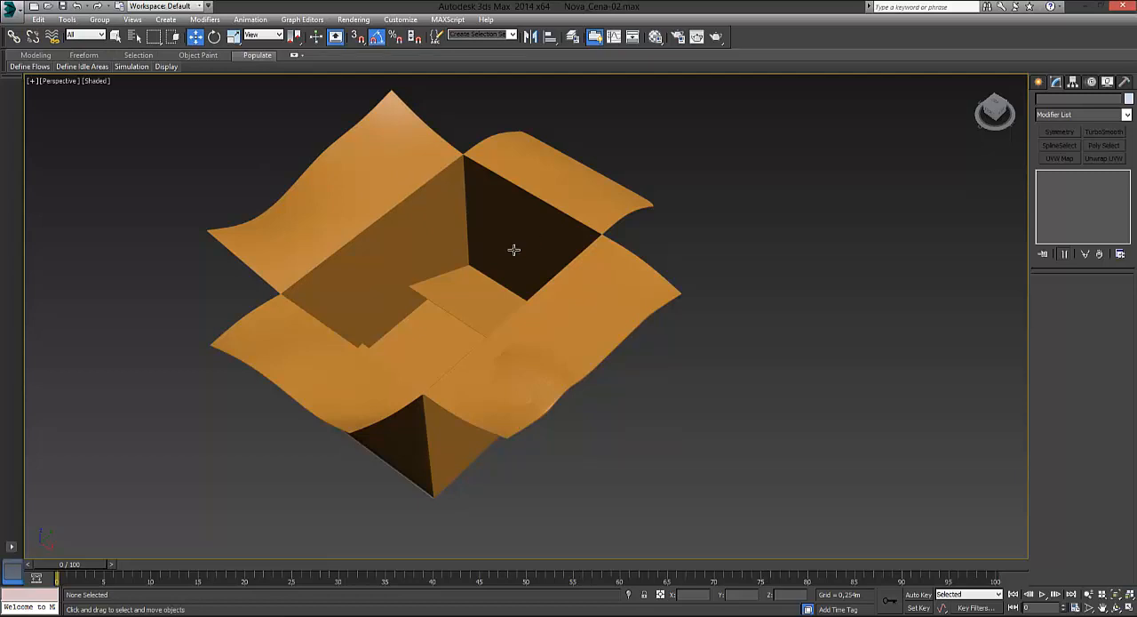
{"action": "scroll", "coordinate": [697, 266], "scroll_direction": "up", "scroll_amount": 10}
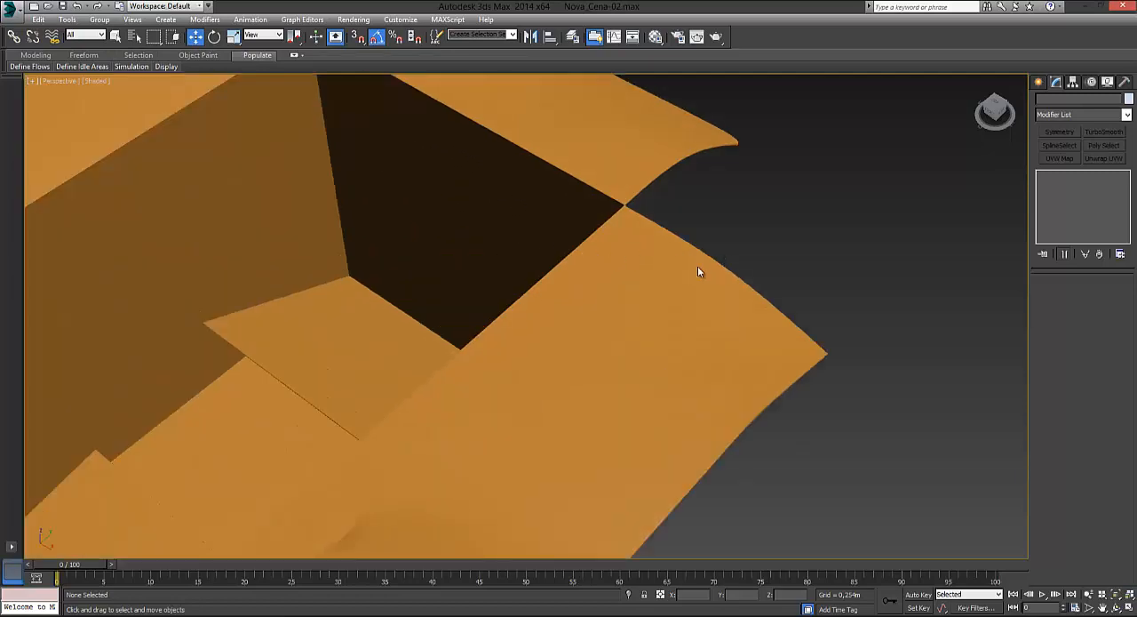
{"action": "middle_click_drag", "start_coordinate": [643, 270], "coordinate": [580, 245], "text": "alt"}
{"action": "middle_click_drag", "start_coordinate": [711, 311], "coordinate": [575, 335]}
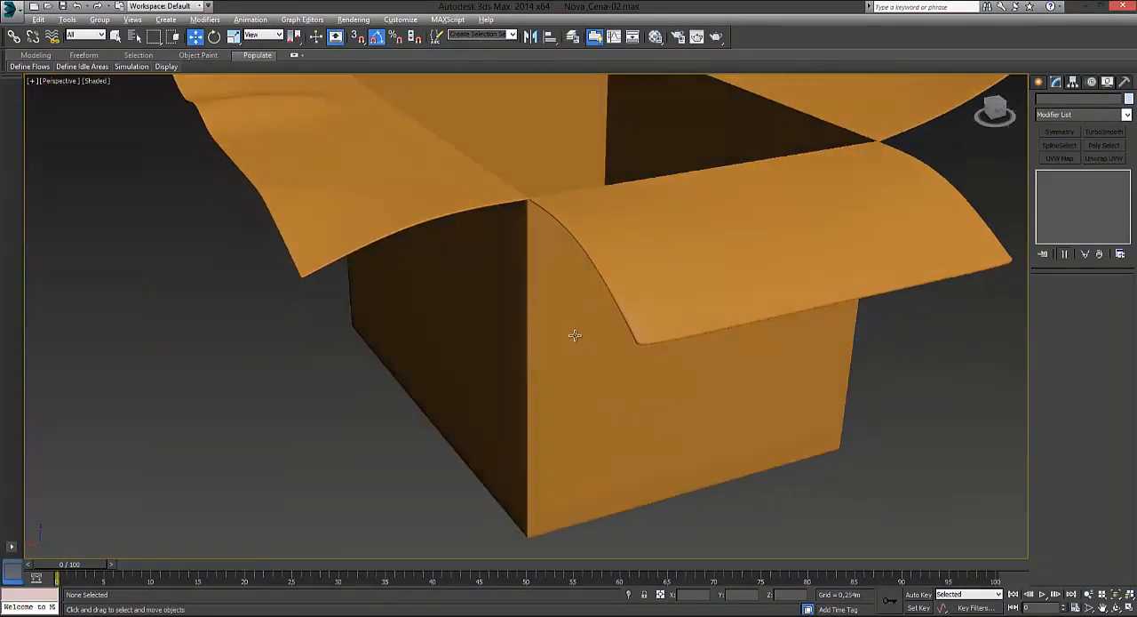
{"action": "middle_click_drag", "start_coordinate": [639, 351], "coordinate": [494, 339], "text": "alt"}
{"action": "scroll", "coordinate": [613, 285], "scroll_direction": "down", "scroll_amount": 3}
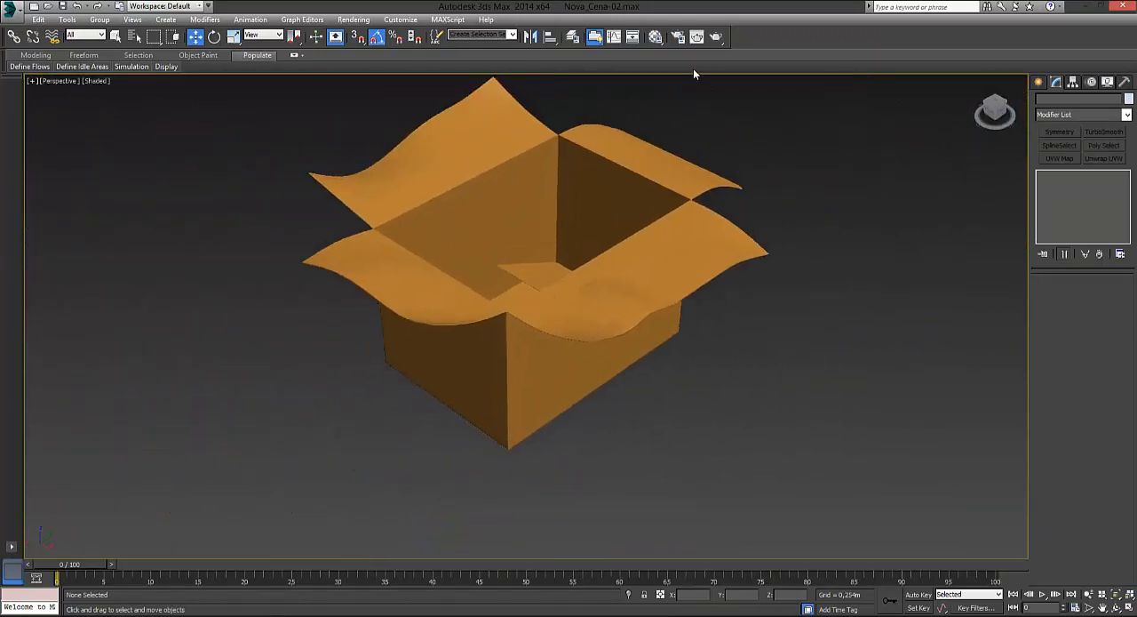
Step: Open the Material Editor and choose its Compact mode
{"action": "left_click", "coordinate": [656, 38]}
{"action": "left_click_drag", "start_coordinate": [883, 157], "coordinate": [844, 114]}
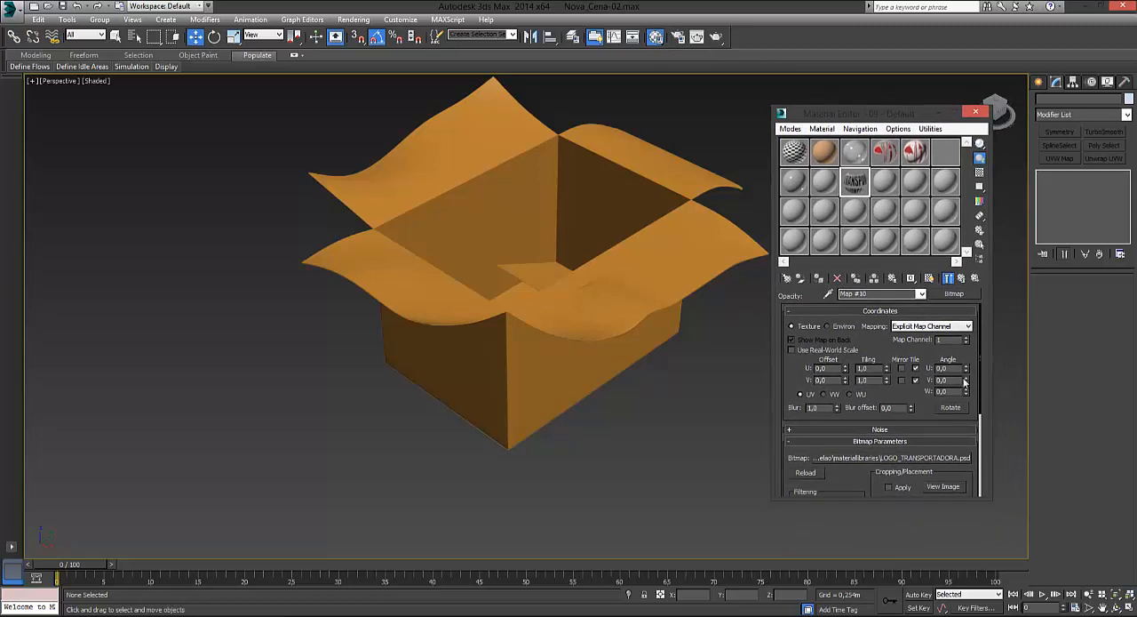
{"action": "left_click", "coordinate": [976, 111]}
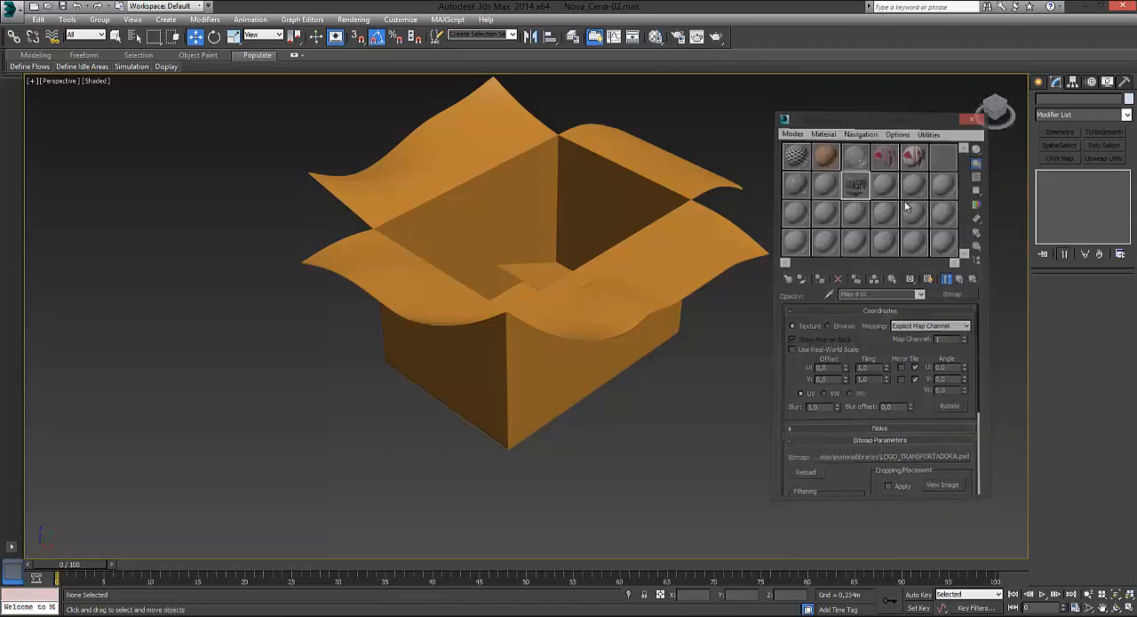
{"action": "key", "text": "m"}
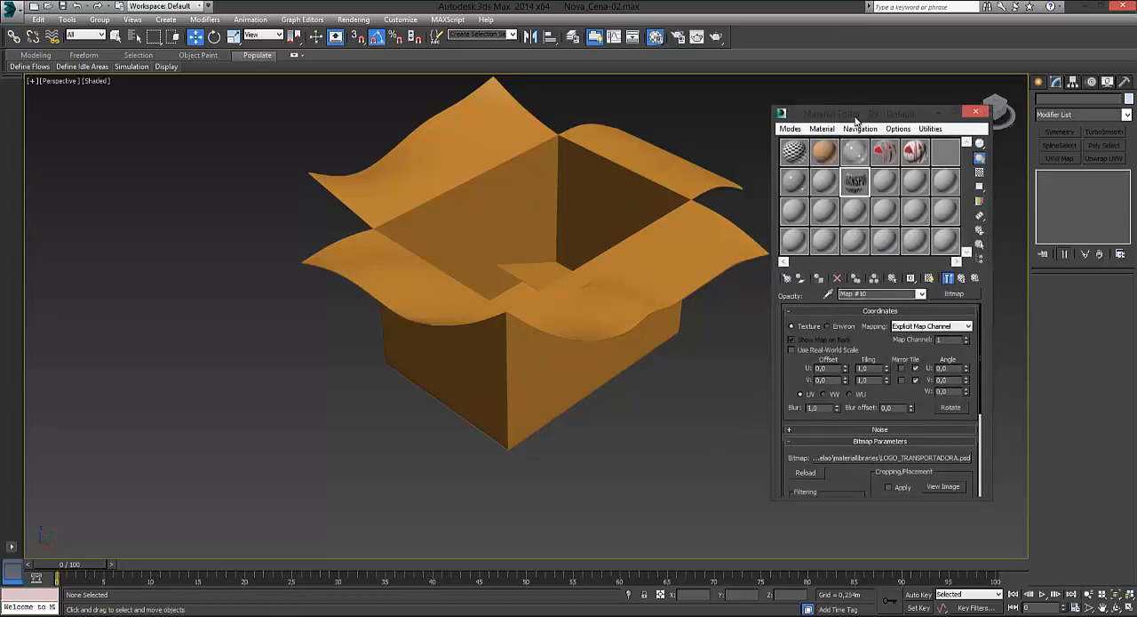
{"action": "mouse_move", "coordinate": [856, 120]}
{"action": "left_mouse_down"}
{"action": "mouse_move", "coordinate": [834, 123]}
{"action": "mouse_move", "coordinate": [841, 117]}
{"action": "left_mouse_up"}
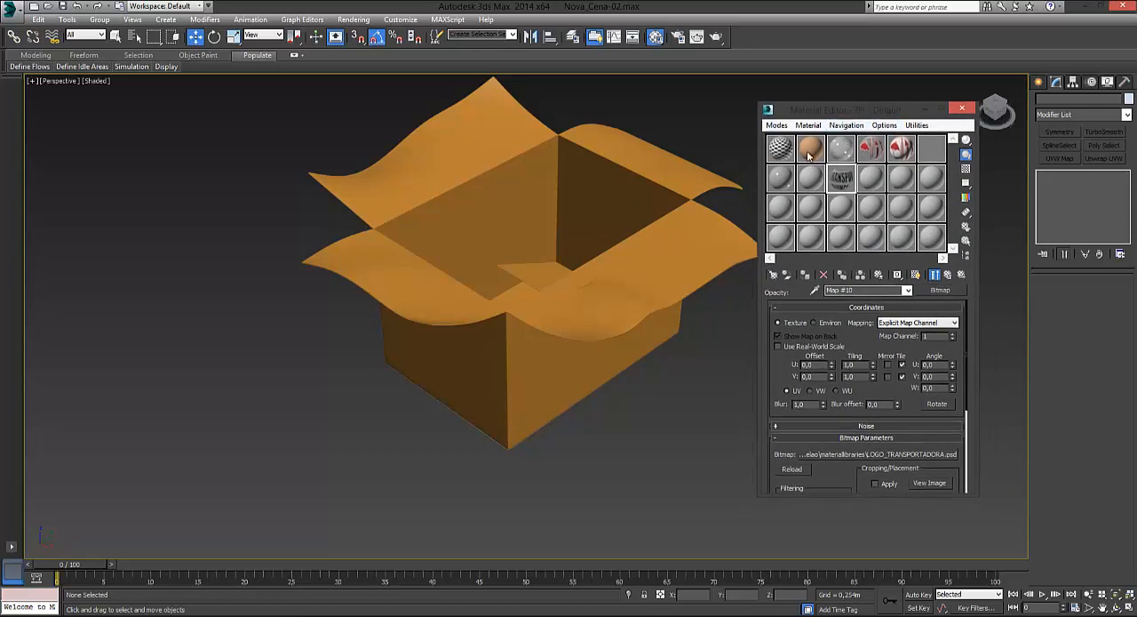
{"action": "left_click", "coordinate": [776, 125]}
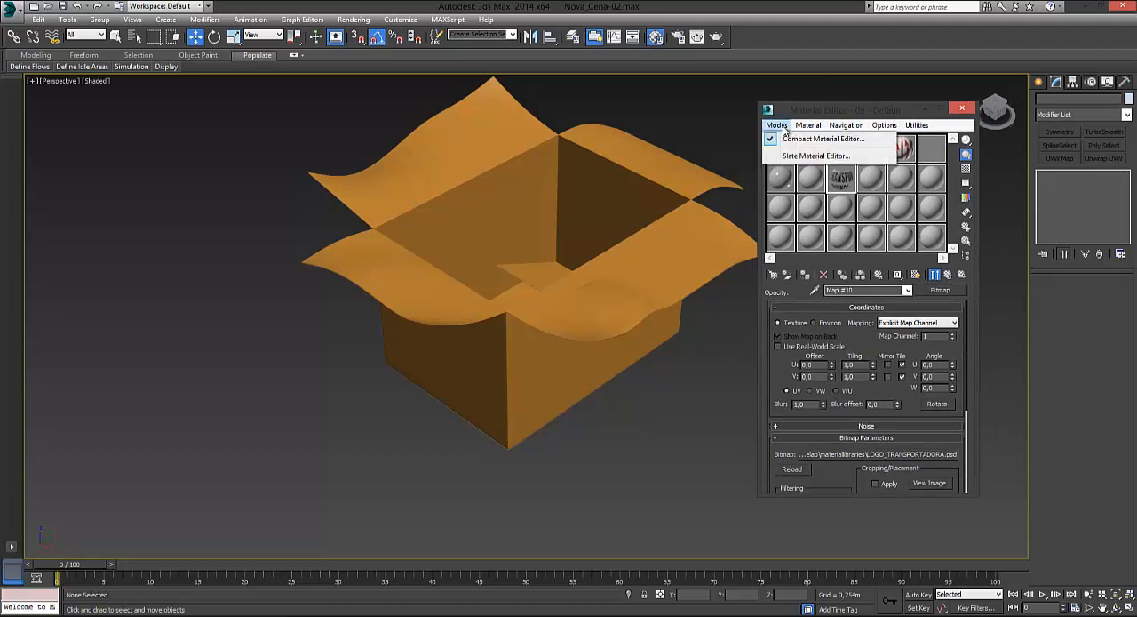
{"action": "left_click", "coordinate": [772, 141]}
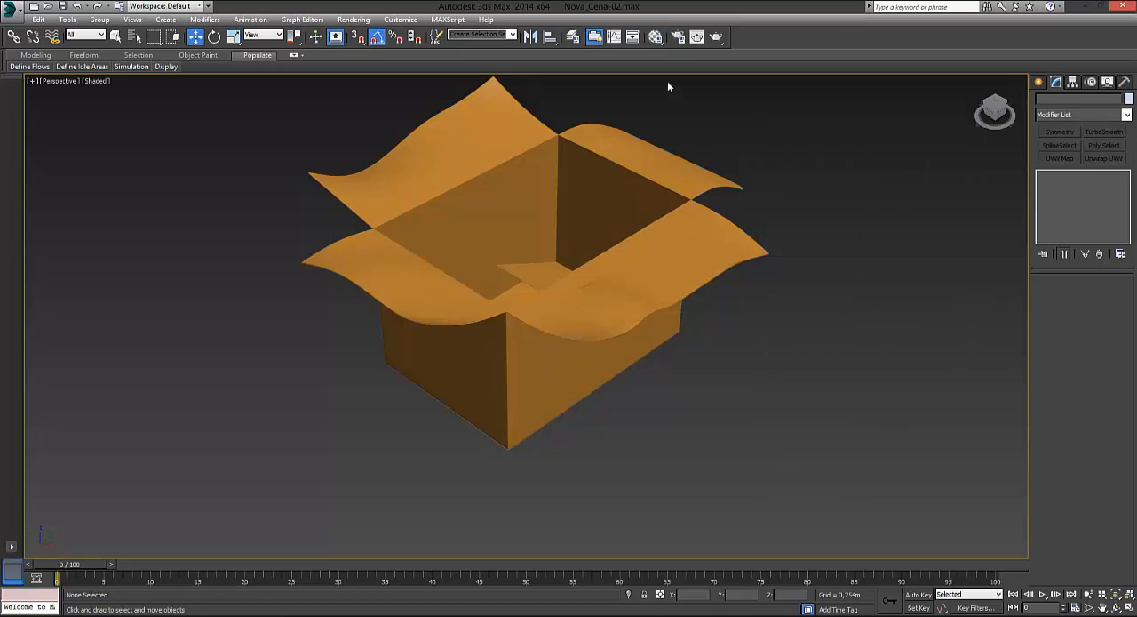
Step: Reopen the Material Editor, switch it to Slate mode and reposition its window over the viewport
{"action": "left_click", "coordinate": [661, 40]}
{"action": "left_click", "coordinate": [777, 126]}
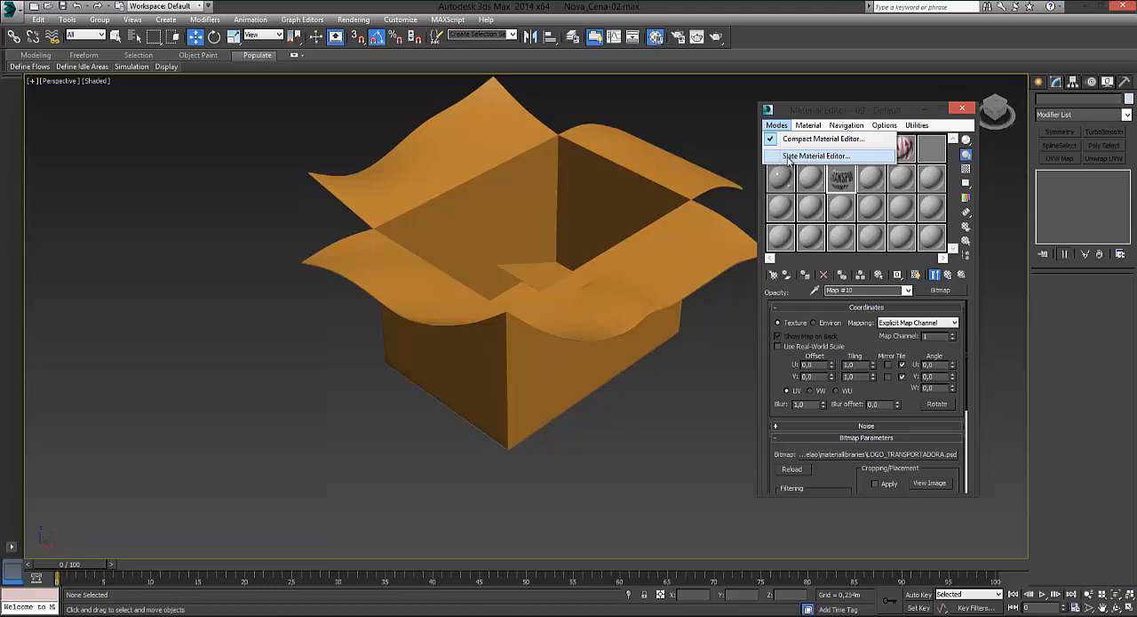
{"action": "left_click", "coordinate": [804, 157]}
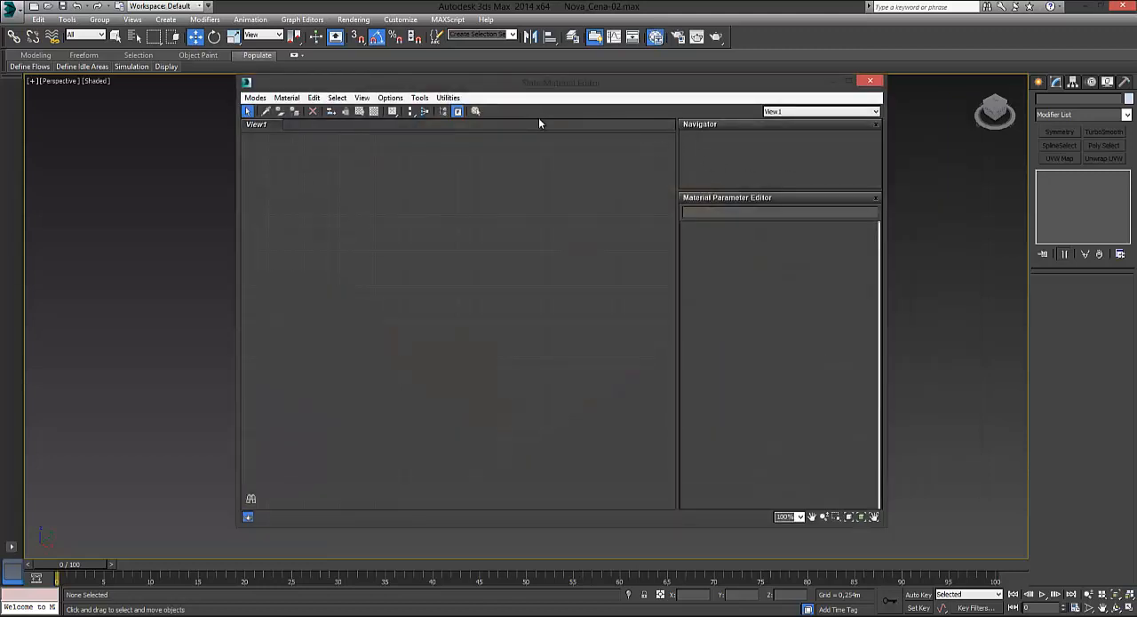
{"action": "left_click", "coordinate": [255, 97]}
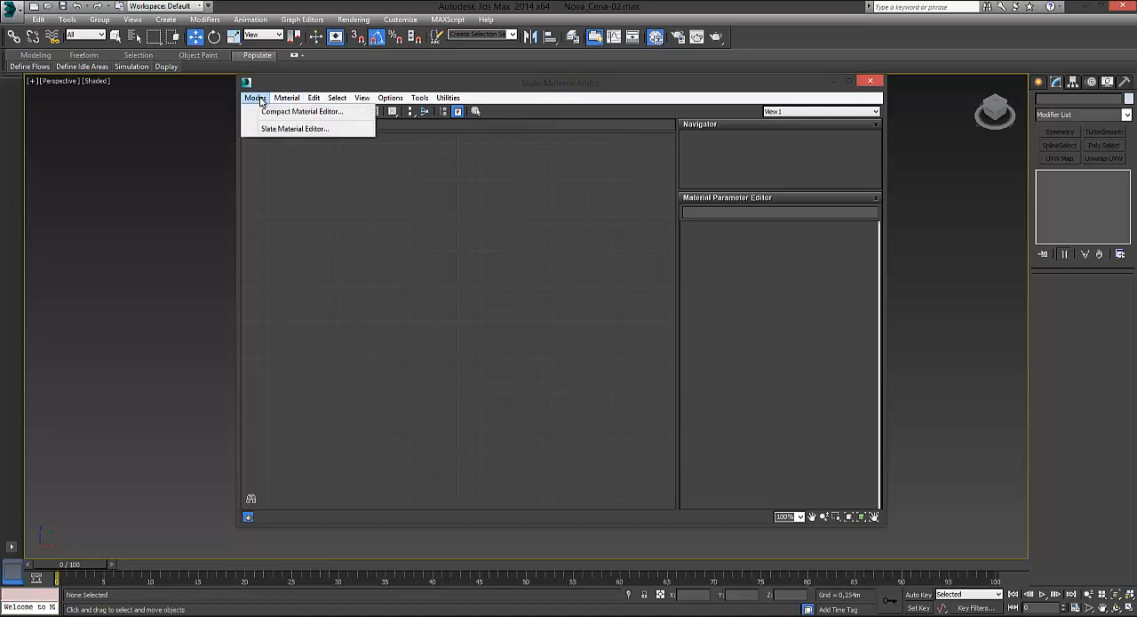
{"action": "left_click", "coordinate": [492, 208]}
{"action": "left_click_drag", "start_coordinate": [670, 96], "coordinate": [702, 97]}
{"action": "right_click", "coordinate": [558, 233]}
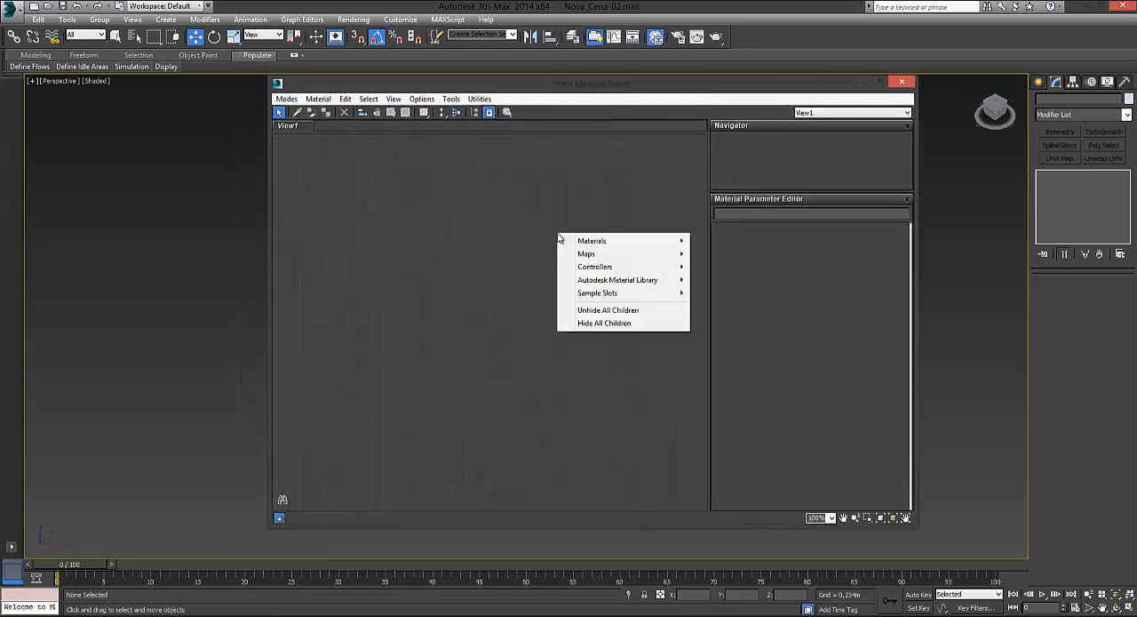
{"action": "mouse_move", "coordinate": [645, 242]}
{"action": "left_click", "coordinate": [525, 240]}
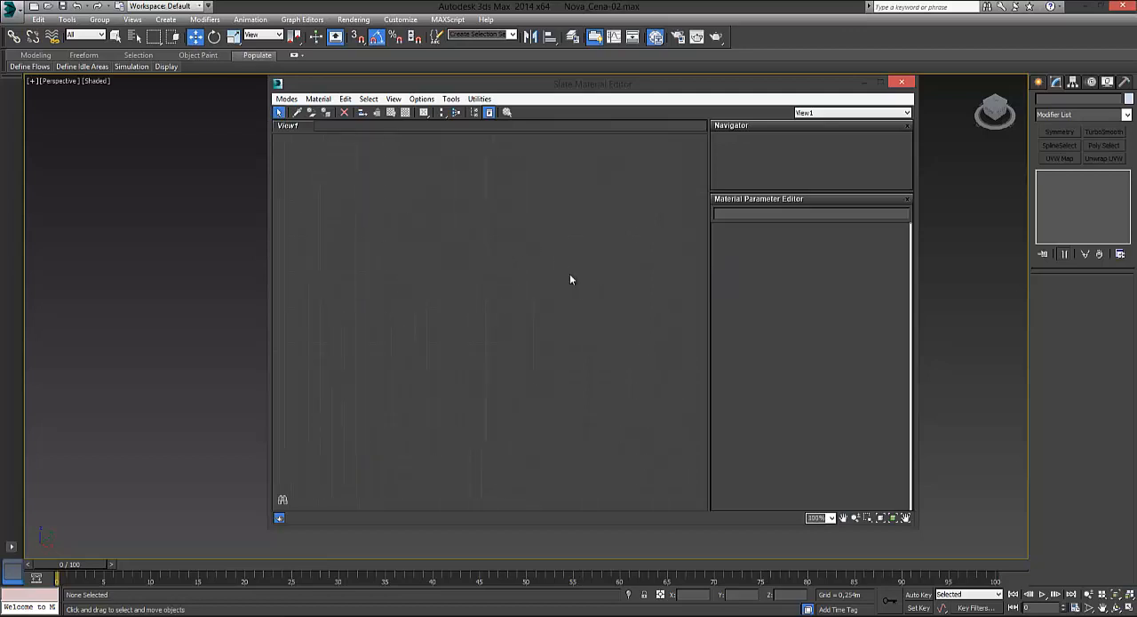
{"action": "scroll", "coordinate": [571, 276], "scroll_direction": "up", "scroll_amount": 3}
{"action": "scroll", "coordinate": [551, 276], "scroll_direction": "down", "scroll_amount": 1}
{"action": "left_click", "coordinate": [318, 99]}
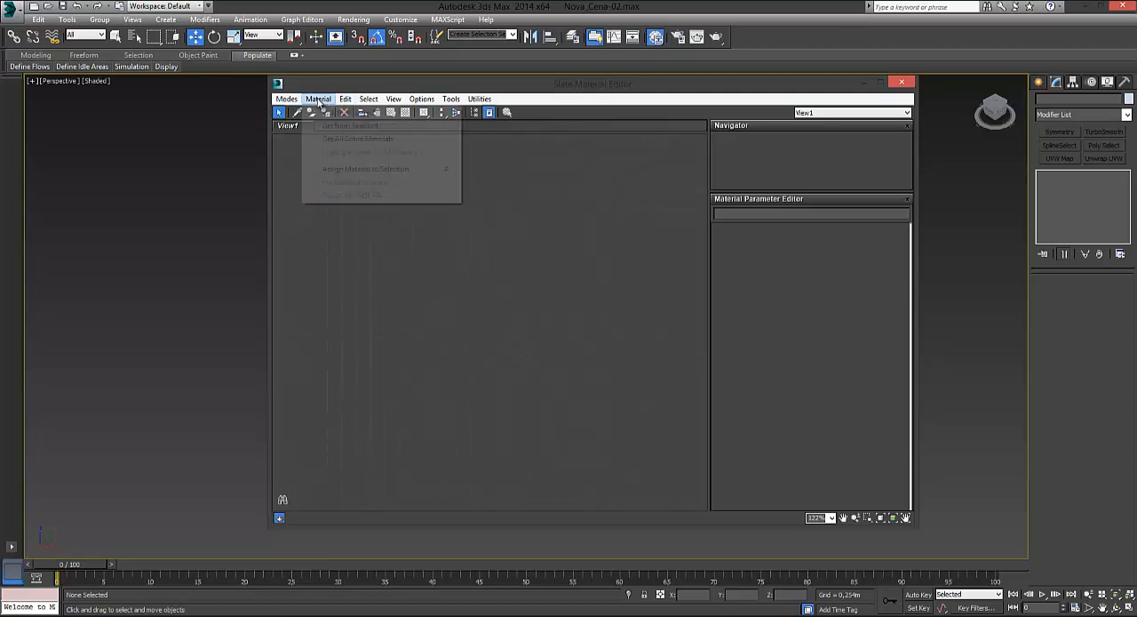
{"action": "mouse_move", "coordinate": [287, 100]}
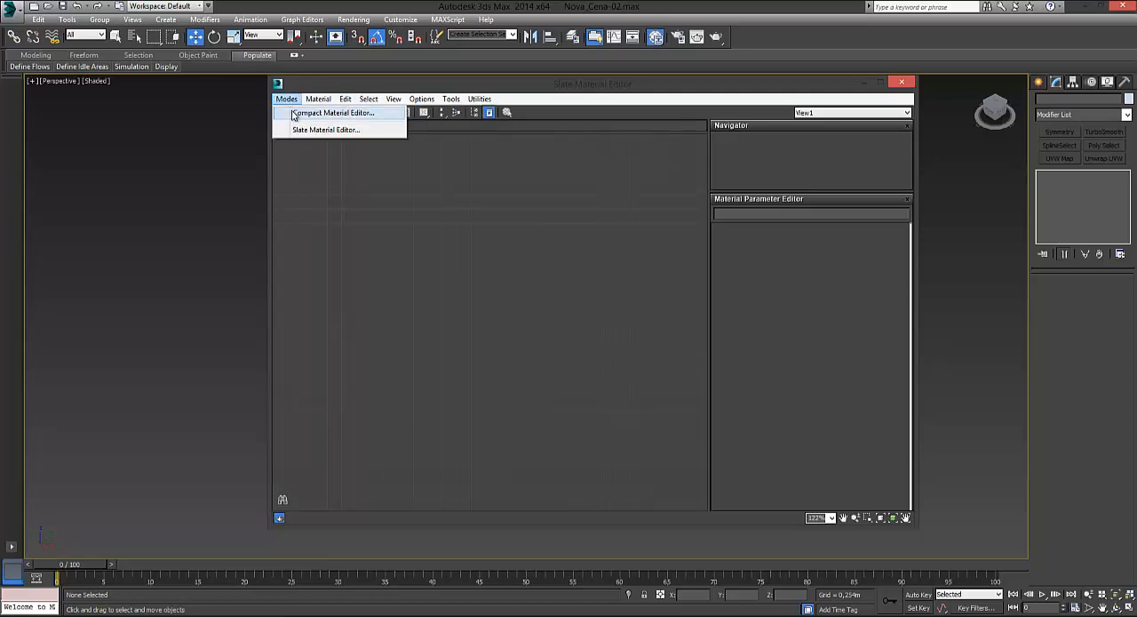
{"action": "left_click", "coordinate": [567, 210]}
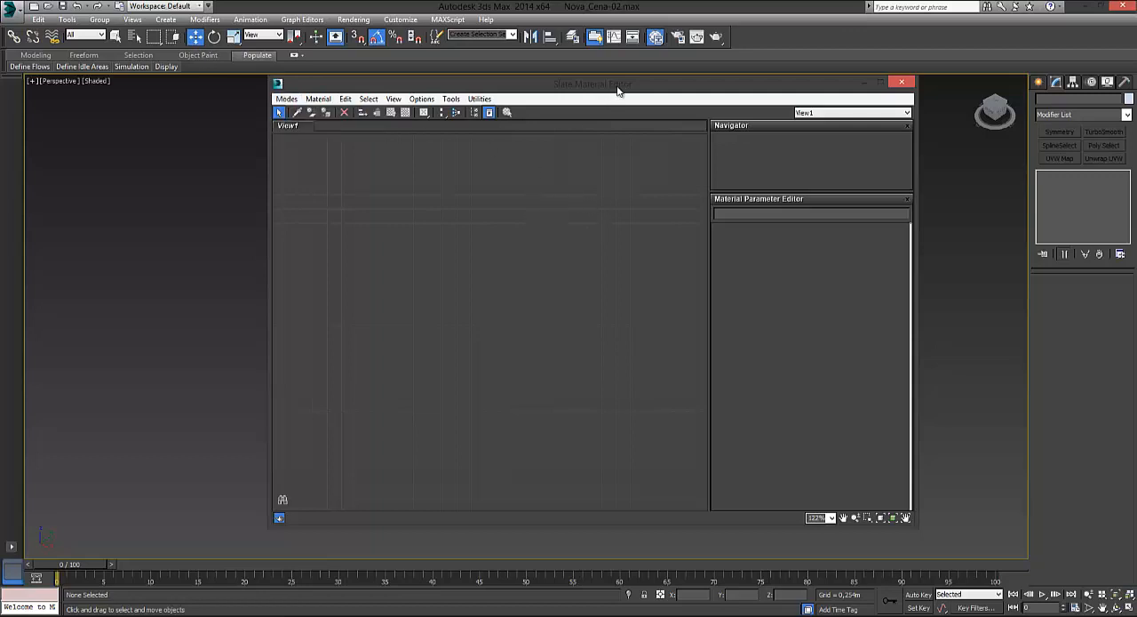
Step: Switch the Material Editor to Compact mode and return it to Slate mode
{"action": "left_click_drag", "start_coordinate": [619, 91], "coordinate": [671, 111]}
{"action": "left_click", "coordinate": [339, 119]}
{"action": "left_click", "coordinate": [380, 131]}
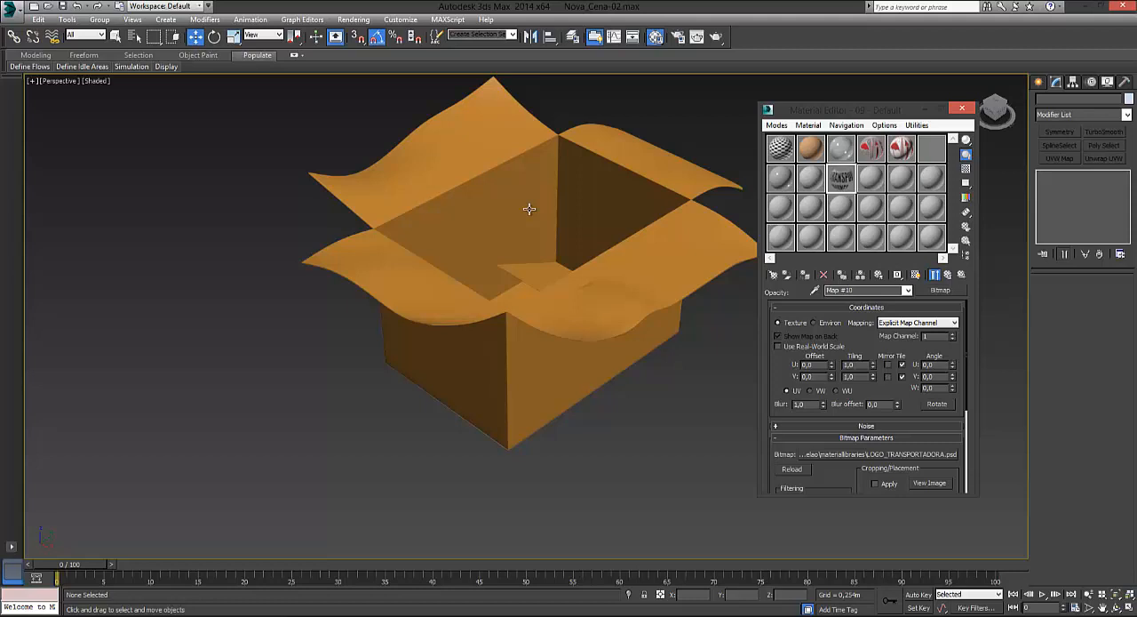
{"action": "left_click", "coordinate": [776, 125]}
{"action": "left_click", "coordinate": [785, 158]}
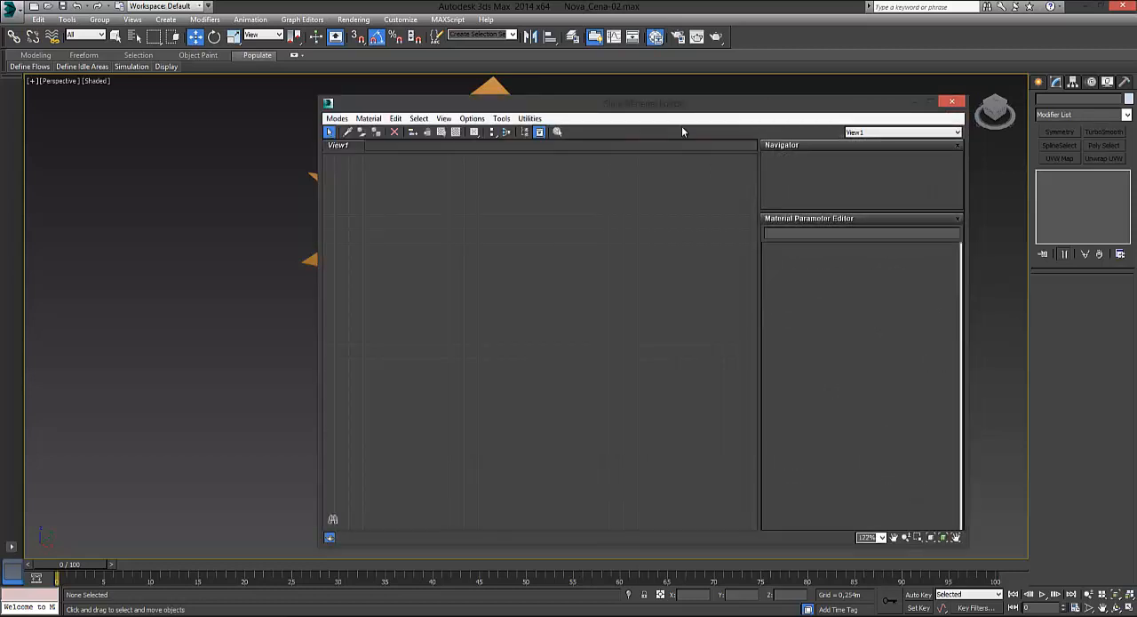
Step: Reposition the Slate Material Editor window and add a Standard material node to the view
{"action": "left_click_drag", "start_coordinate": [689, 103], "coordinate": [764, 97]}
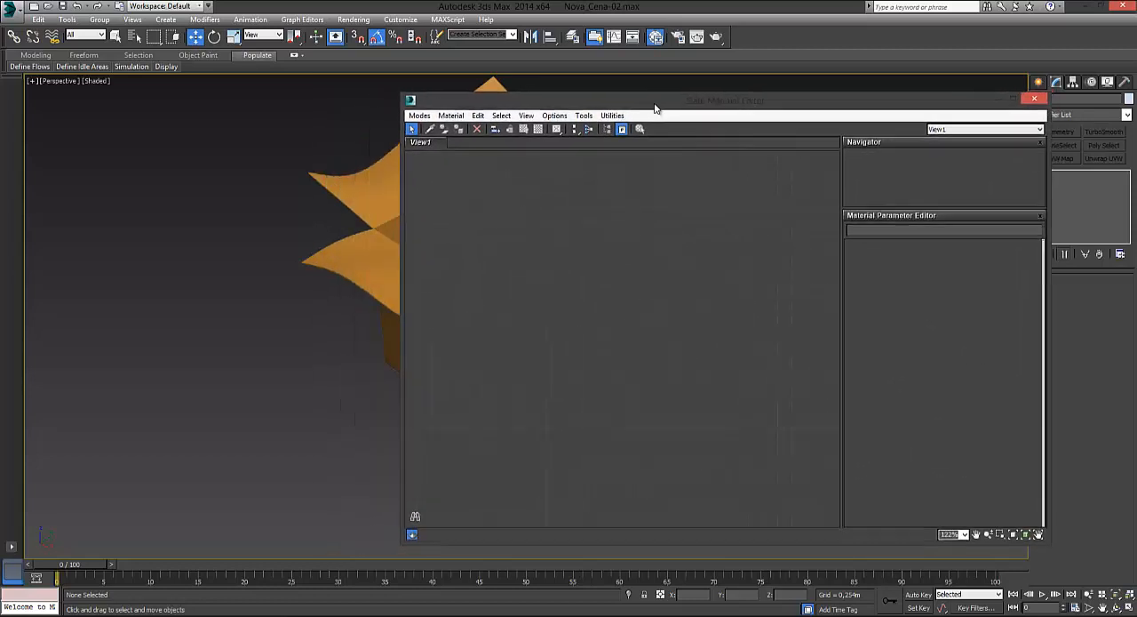
{"action": "left_click_drag", "start_coordinate": [654, 108], "coordinate": [676, 106]}
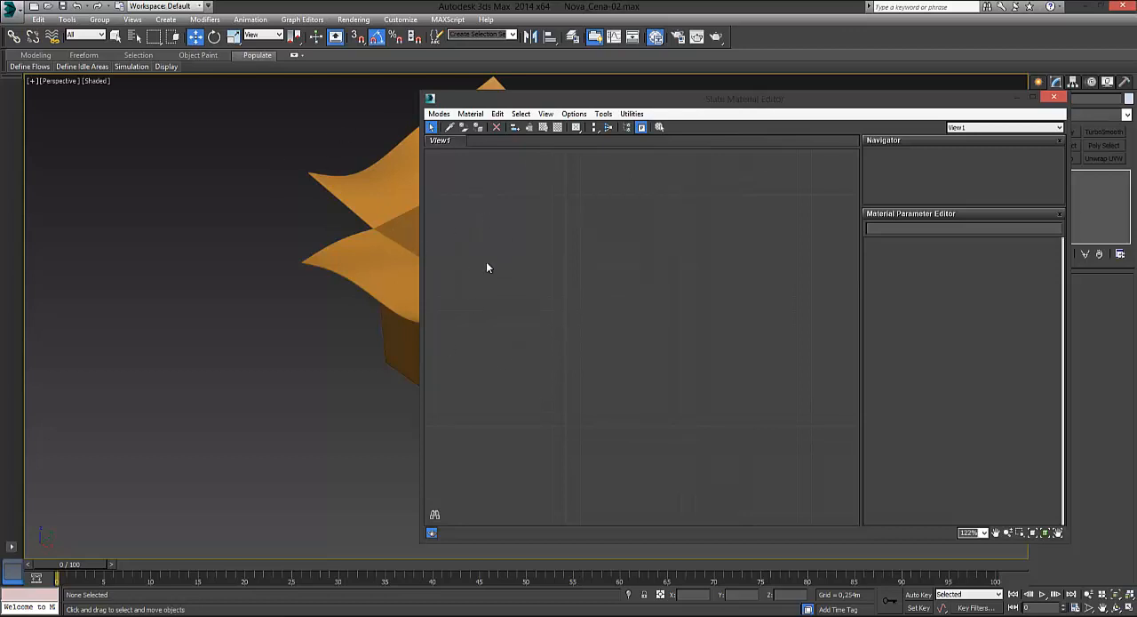
{"action": "right_click", "coordinate": [513, 238]}
{"action": "mouse_move", "coordinate": [569, 246]}
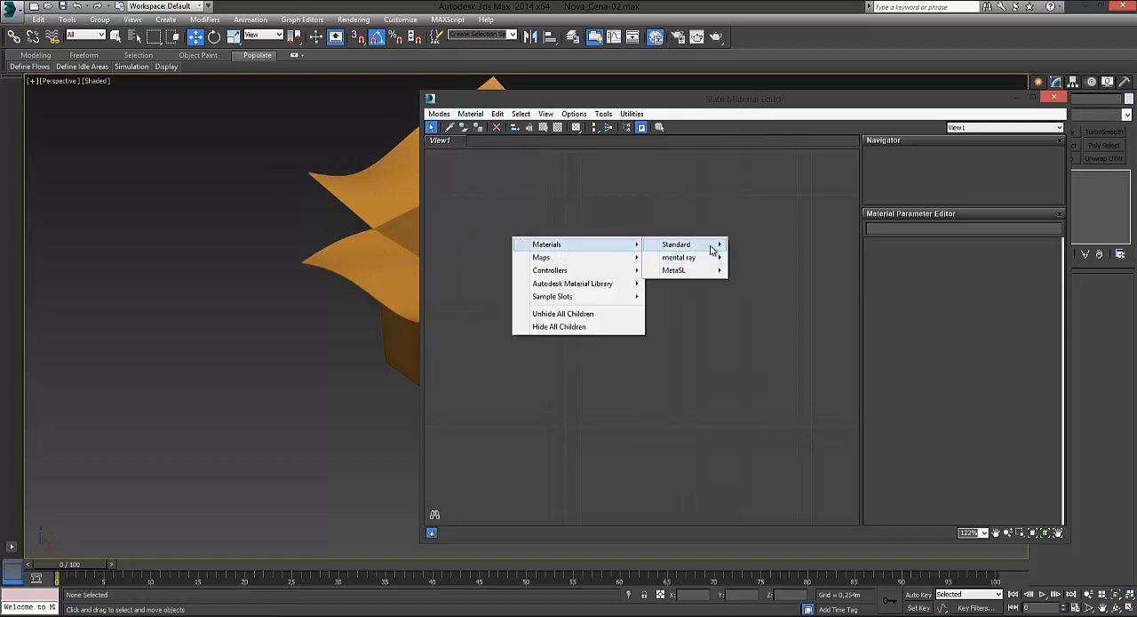
{"action": "mouse_move", "coordinate": [711, 250]}
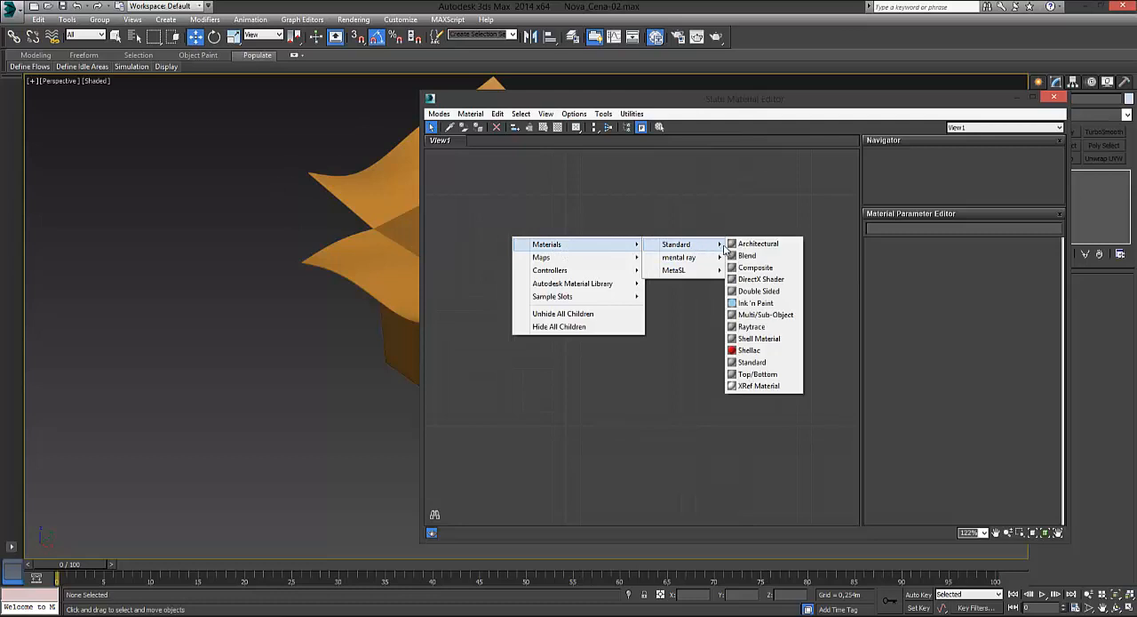
{"action": "left_click", "coordinate": [755, 362]}
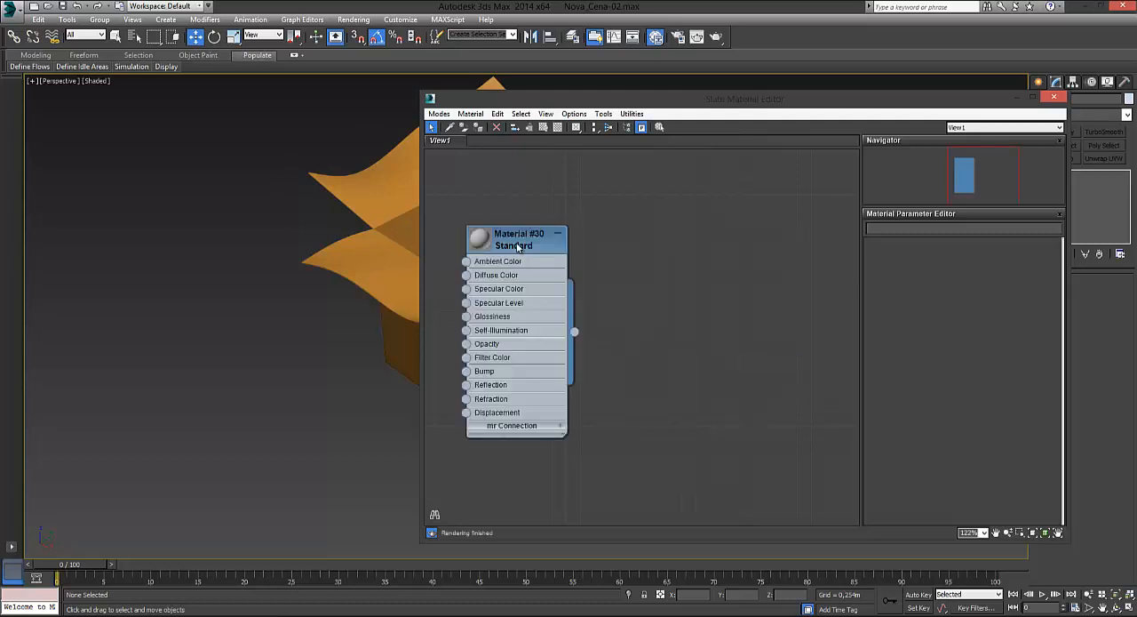
{"action": "left_click_drag", "start_coordinate": [517, 240], "coordinate": [529, 242]}
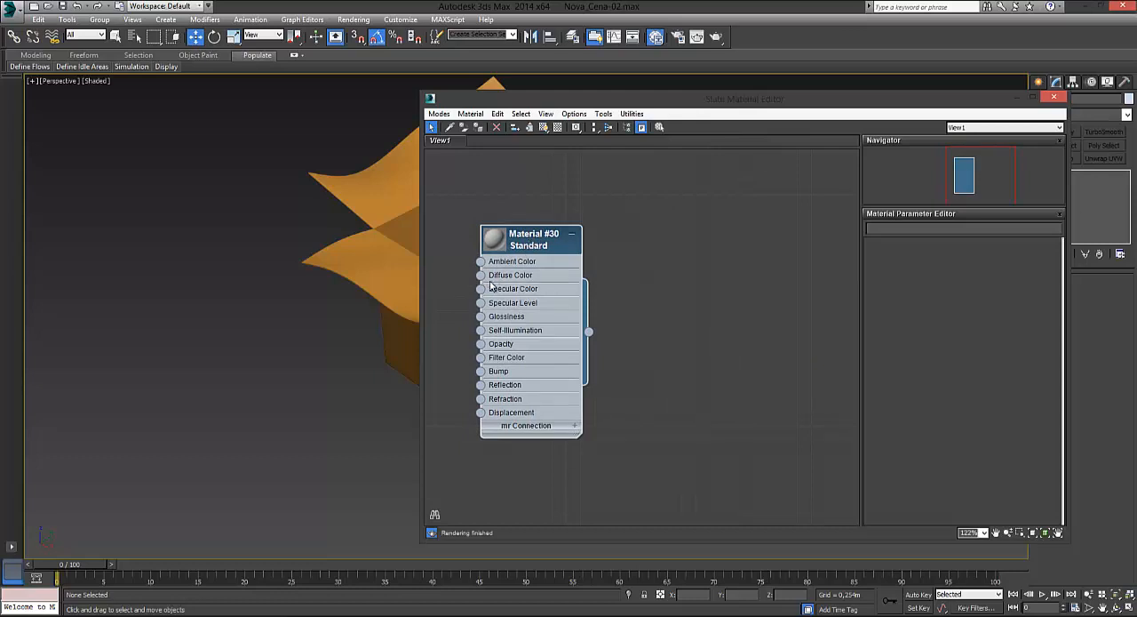
Step: Clear and close the render message log, connect a Checker map to the material's Diffuse Color and arrange the two nodes side by side
{"action": "left_click_drag", "start_coordinate": [479, 275], "coordinate": [448, 223]}
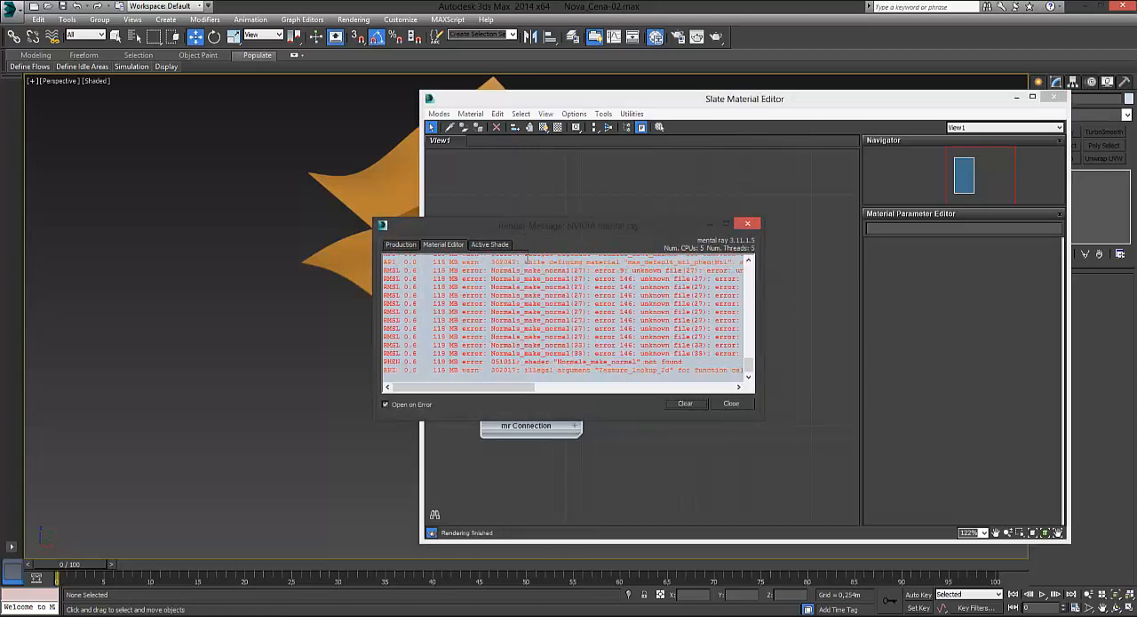
{"action": "left_click", "coordinate": [686, 403]}
{"action": "left_click", "coordinate": [727, 404]}
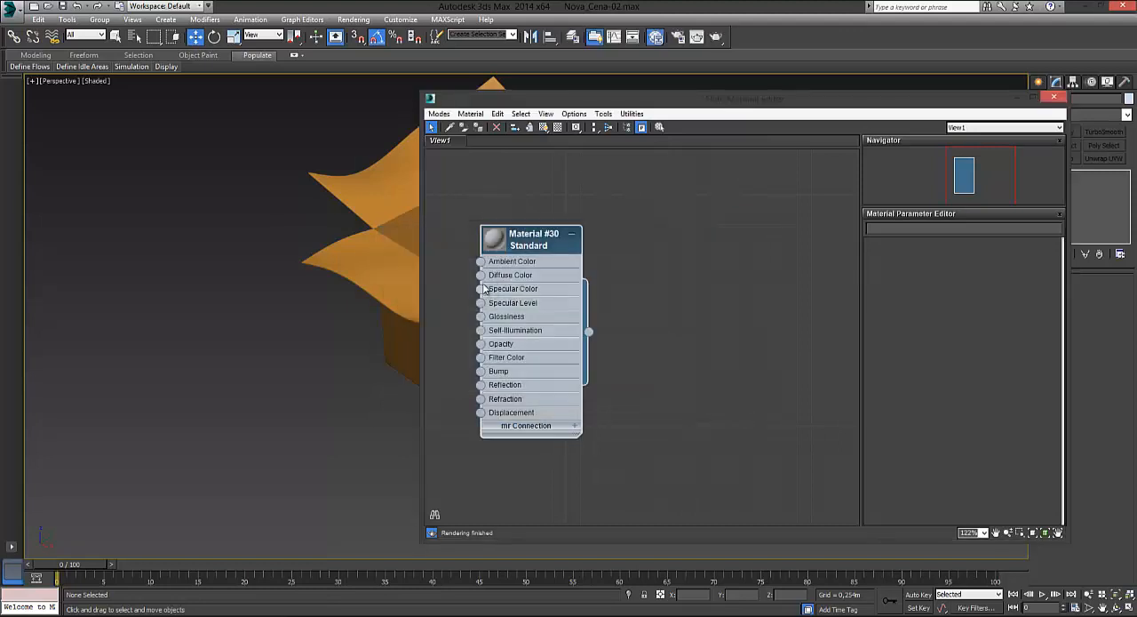
{"action": "left_click_drag", "start_coordinate": [480, 275], "coordinate": [452, 230]}
{"action": "mouse_move", "coordinate": [494, 233]}
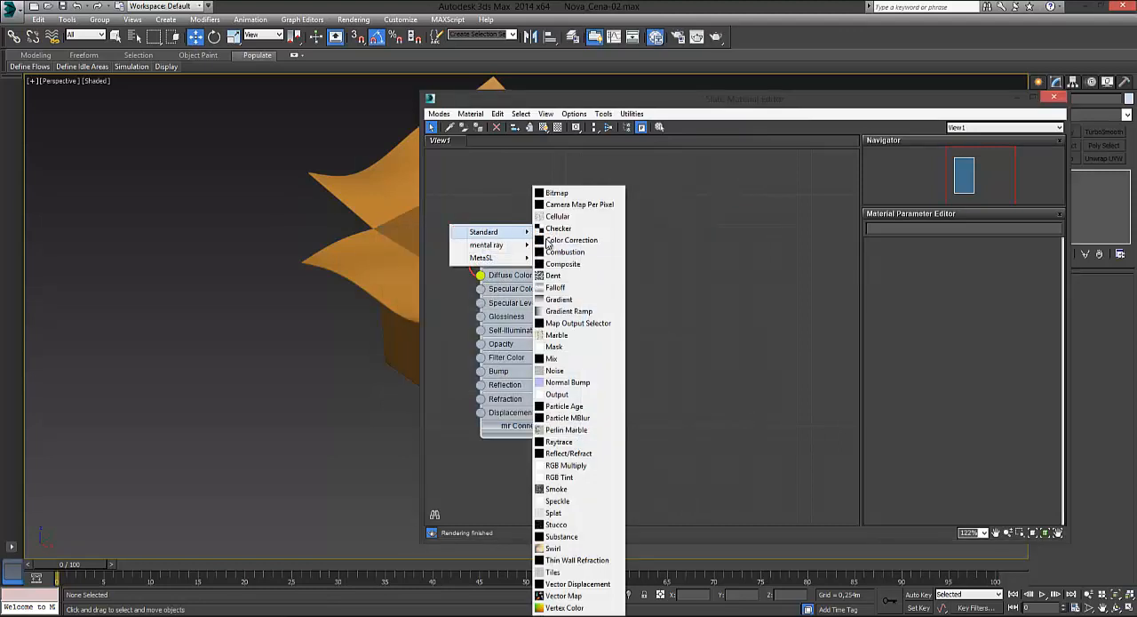
{"action": "left_click", "coordinate": [565, 229]}
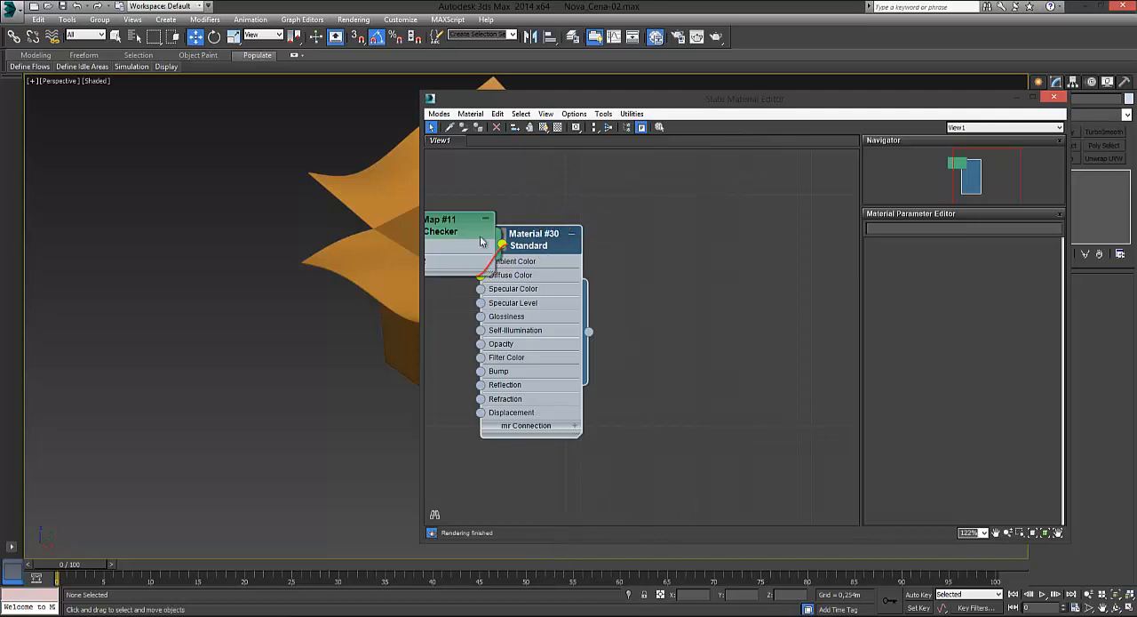
{"action": "left_click_drag", "start_coordinate": [564, 231], "coordinate": [653, 207]}
{"action": "left_click_drag", "start_coordinate": [464, 228], "coordinate": [522, 183]}
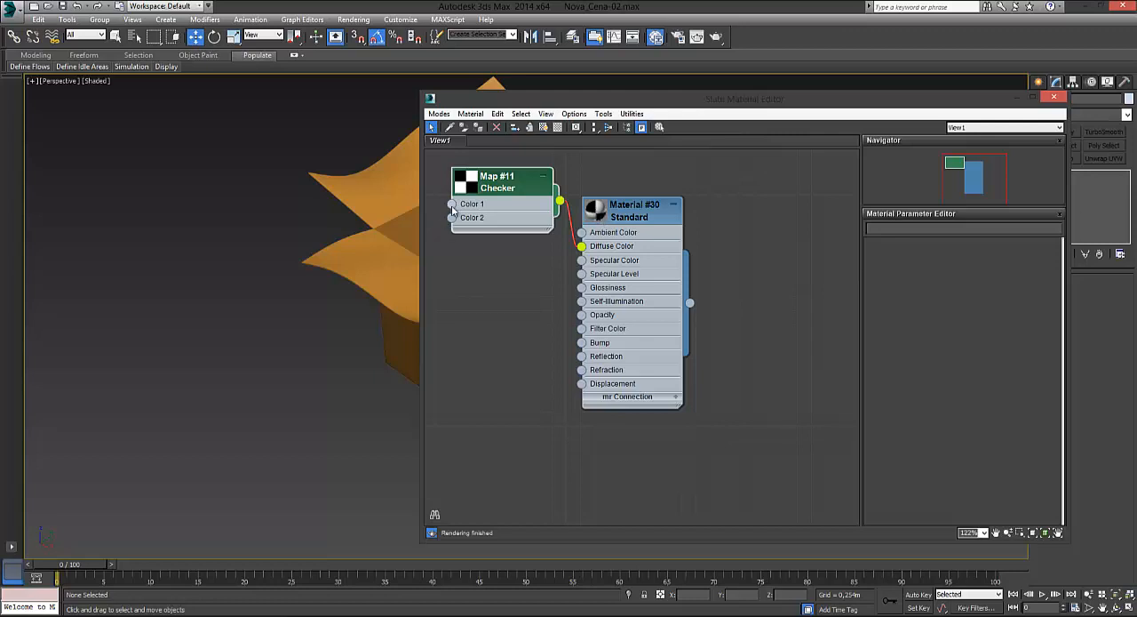
{"action": "mouse_move", "coordinate": [451, 204]}
{"action": "left_mouse_down"}
{"action": "mouse_move", "coordinate": [444, 224]}
{"action": "mouse_move", "coordinate": [431, 212]}
{"action": "left_mouse_up"}
{"action": "mouse_move", "coordinate": [469, 219]}
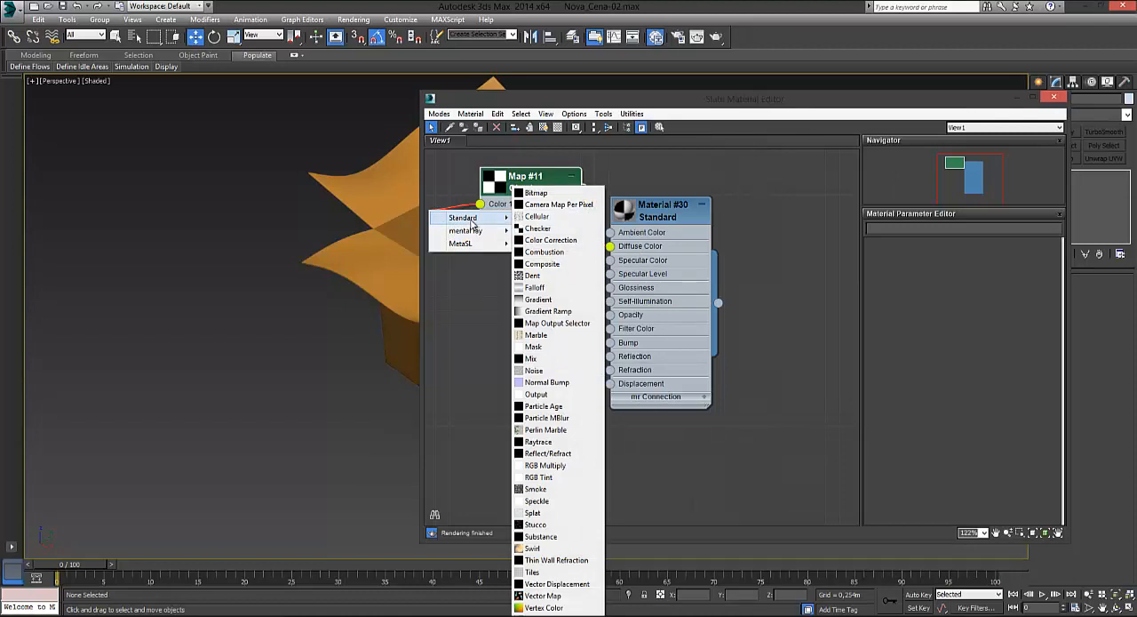
{"action": "left_click", "coordinate": [460, 183]}
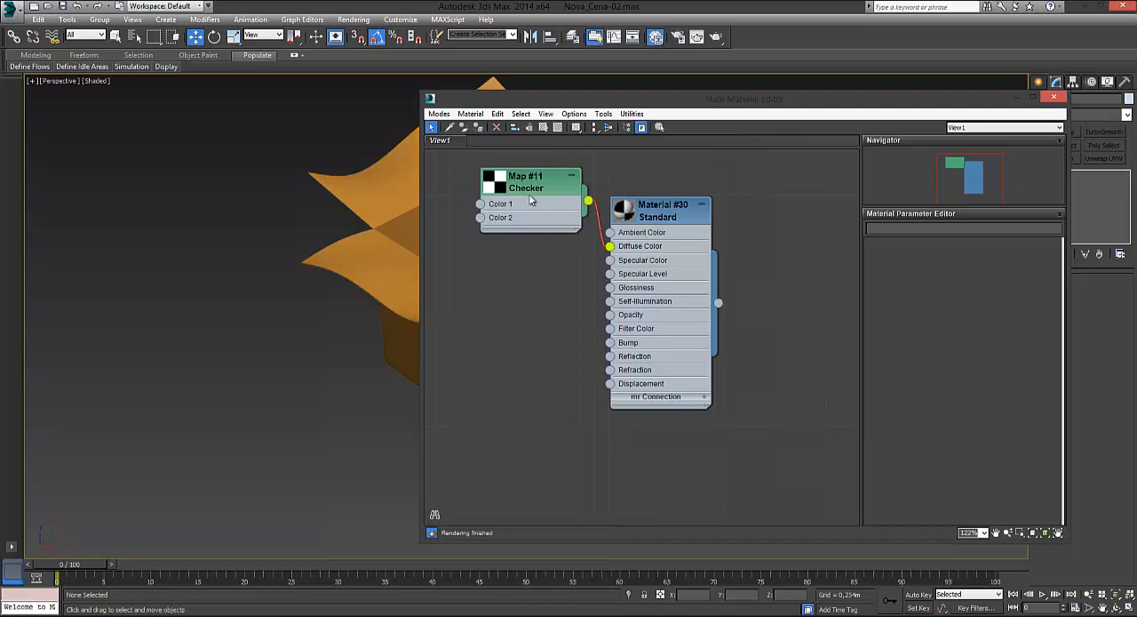
Step: Display the Standard material's parameters and rename the material as Checker
{"action": "double_click", "coordinate": [658, 214]}
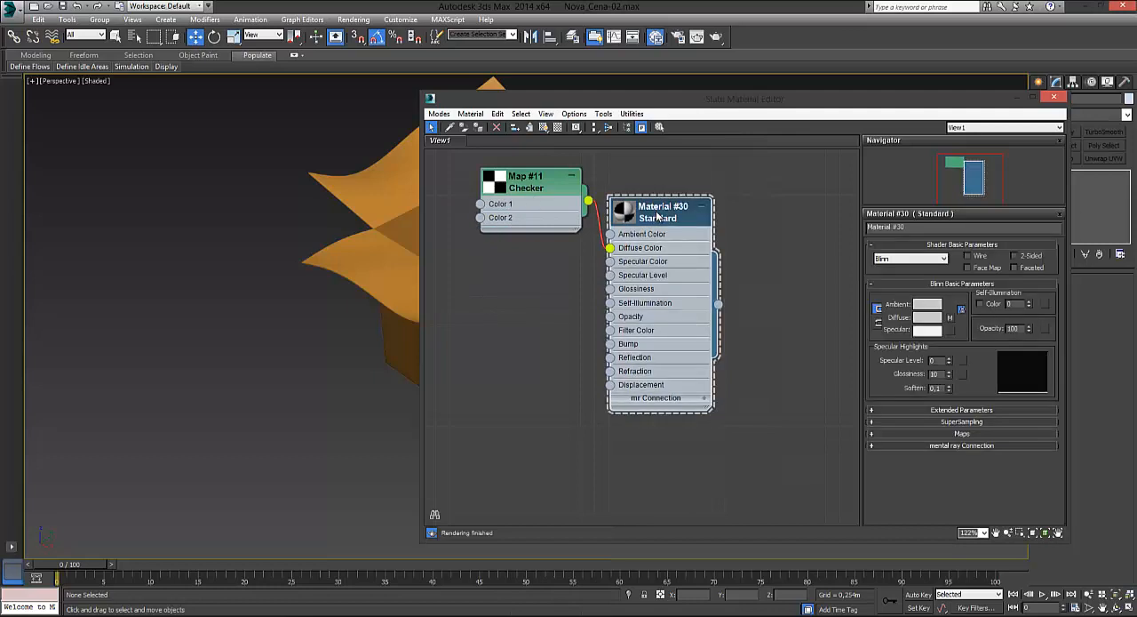
{"action": "left_click", "coordinate": [849, 235]}
{"action": "type", "text": "Checker"}
{"action": "left_click_drag", "start_coordinate": [611, 196], "coordinate": [641, 180]}
Step: Stack the Checker material below its map, narrow the Slate Material Editor window and move it clear of the box
{"action": "left_click_drag", "start_coordinate": [708, 99], "coordinate": [520, 119]}
{"action": "left_click_drag", "start_coordinate": [878, 311], "coordinate": [783, 311]}
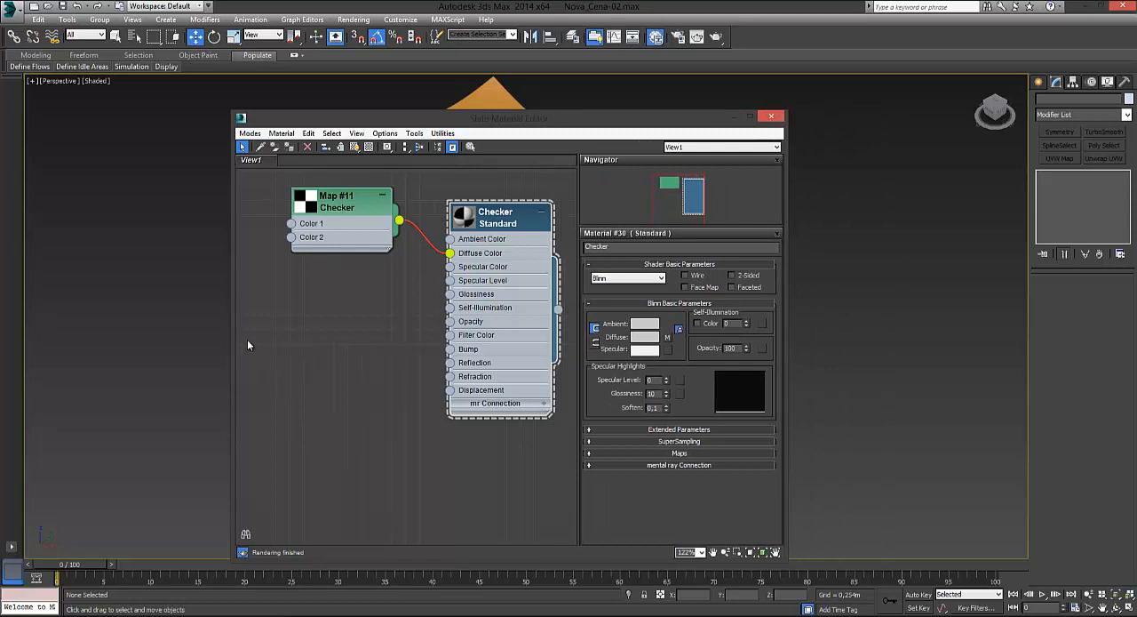
{"action": "left_click_drag", "start_coordinate": [233, 334], "coordinate": [289, 335]}
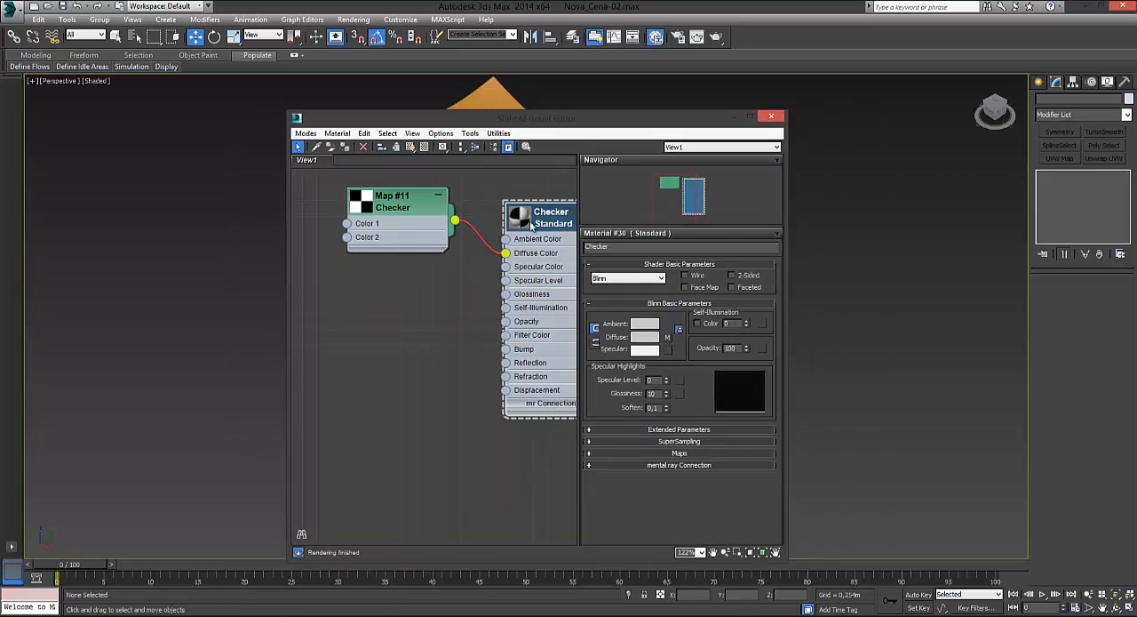
{"action": "left_click_drag", "start_coordinate": [531, 225], "coordinate": [372, 311]}
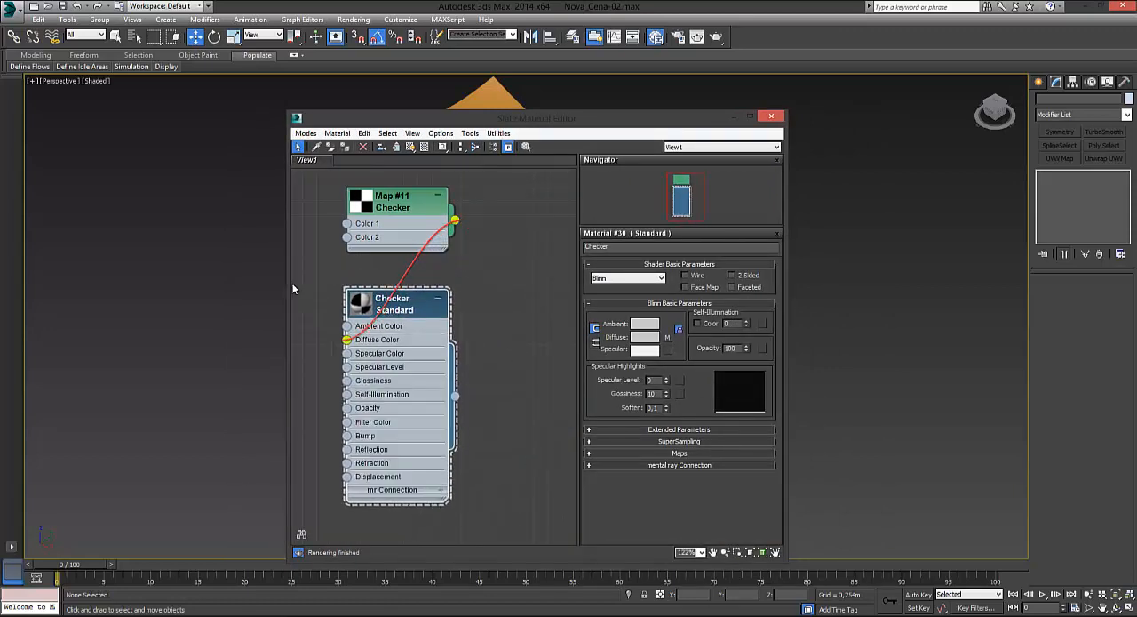
{"action": "left_click_drag", "start_coordinate": [290, 283], "coordinate": [362, 283]}
{"action": "left_click_drag", "start_coordinate": [661, 127], "coordinate": [829, 96]}
{"action": "left_click_drag", "start_coordinate": [928, 84], "coordinate": [976, 82]}
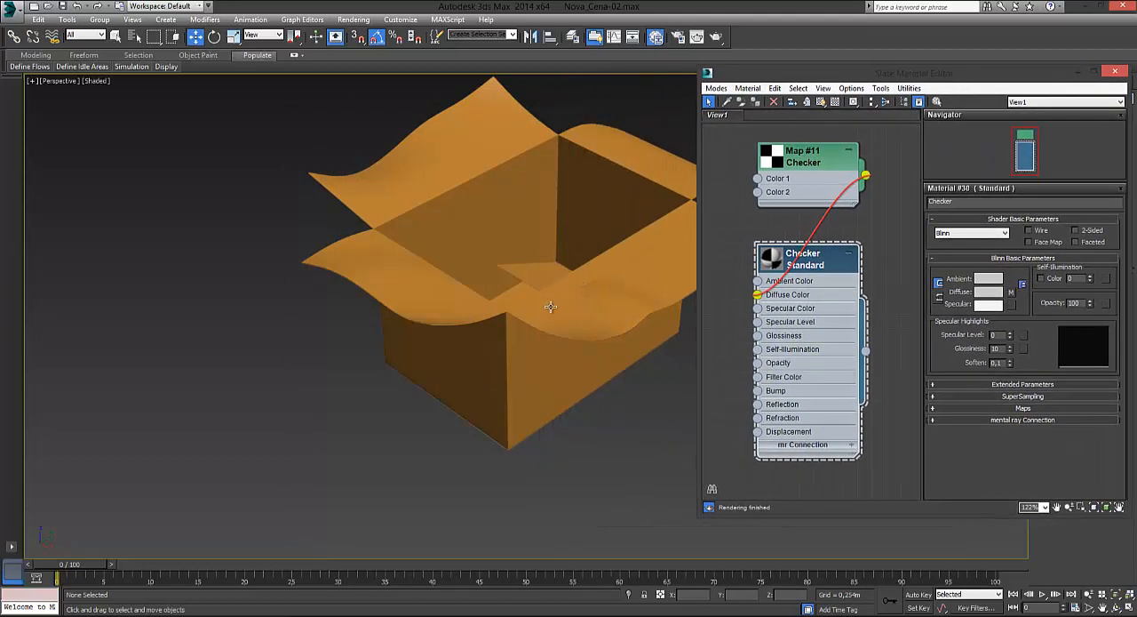
Step: Select the cardboard box, assign the Checker material to it and deselect the box
{"action": "left_click", "coordinate": [115, 37]}
{"action": "left_click", "coordinate": [407, 272]}
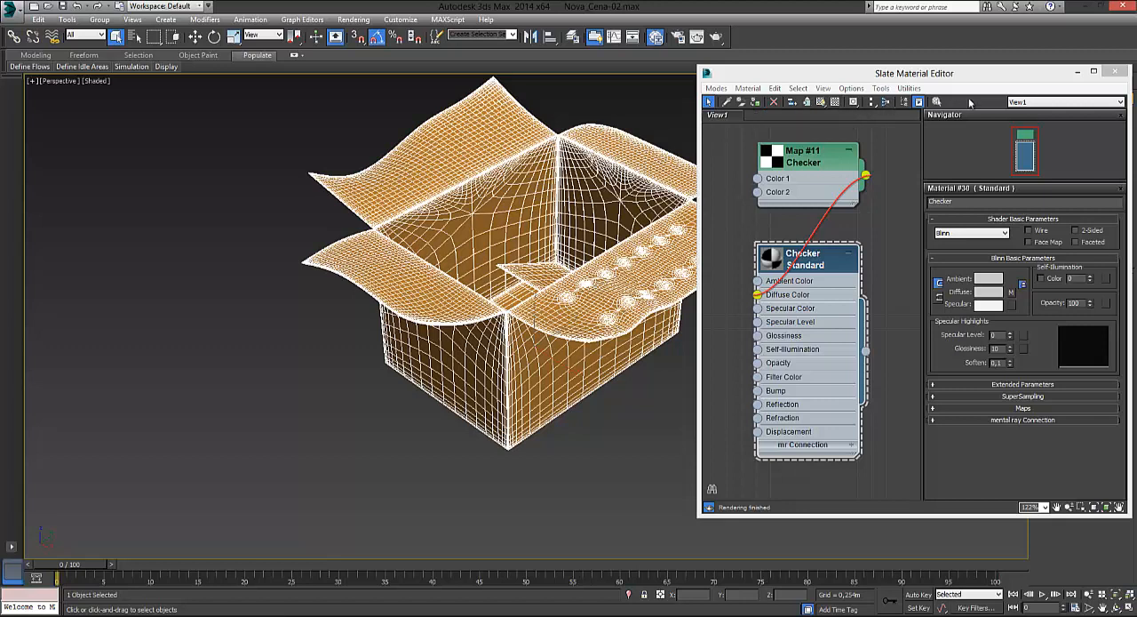
{"action": "left_click", "coordinate": [763, 104]}
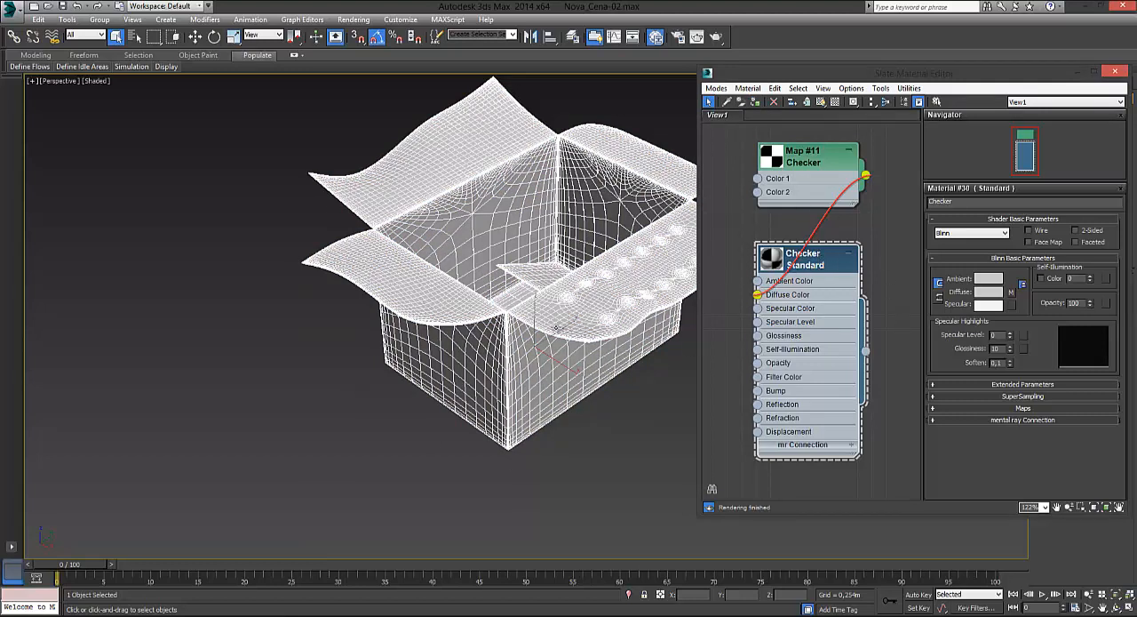
{"action": "left_click", "coordinate": [303, 338]}
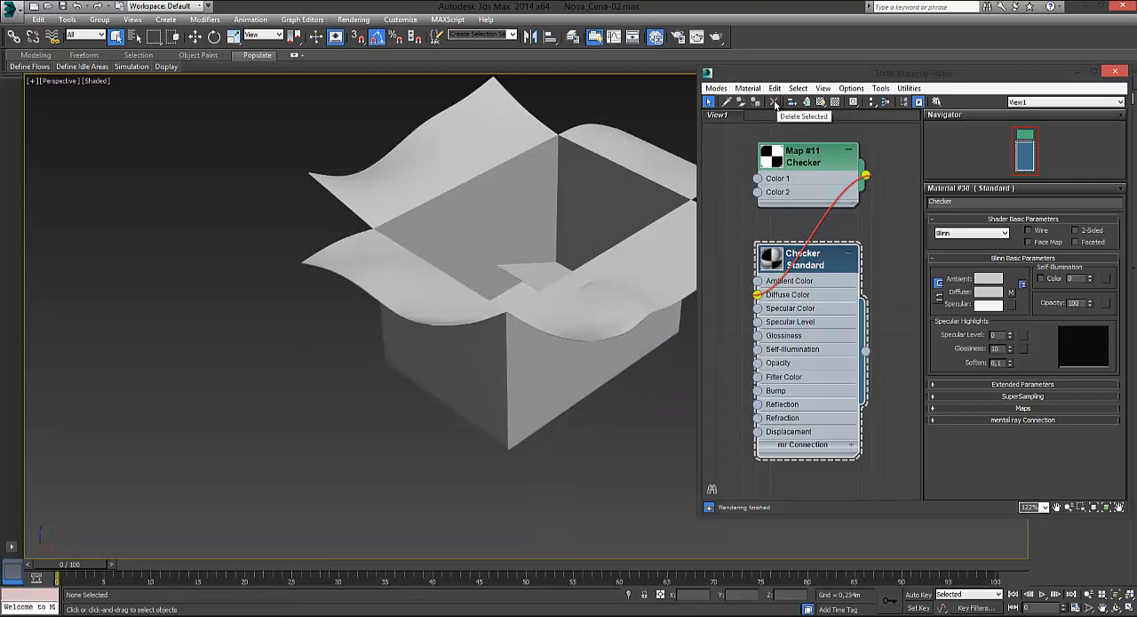
Step: Select the box, delete the Checker material node and undo the deletion
{"action": "left_click", "coordinate": [543, 271]}
{"action": "left_click", "coordinate": [773, 102]}
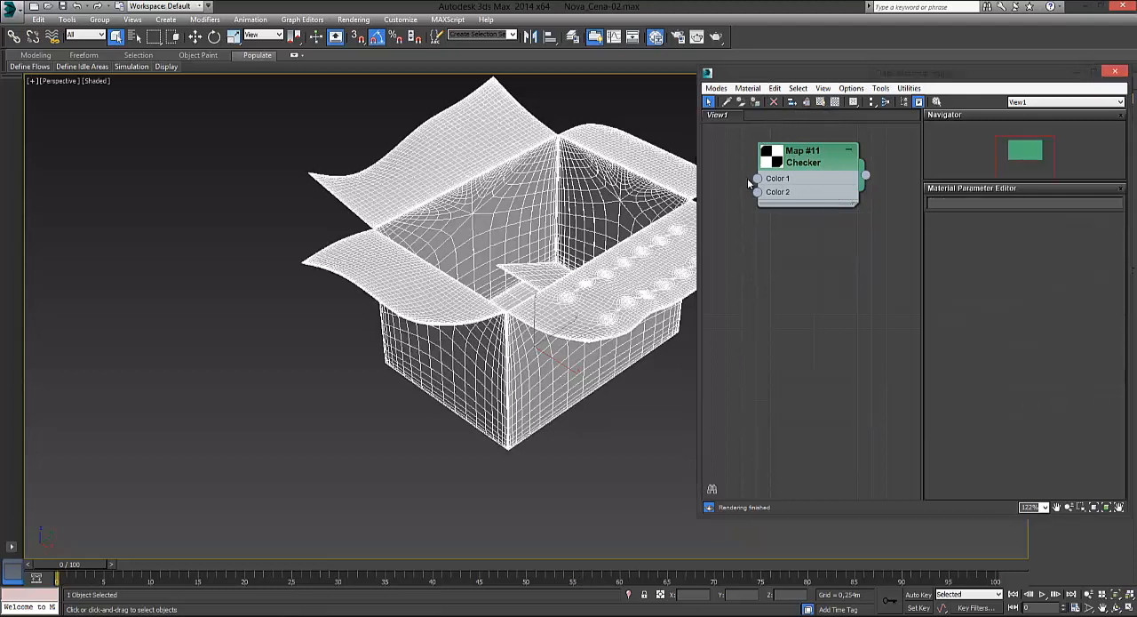
{"action": "key", "text": "ctrl+z"}
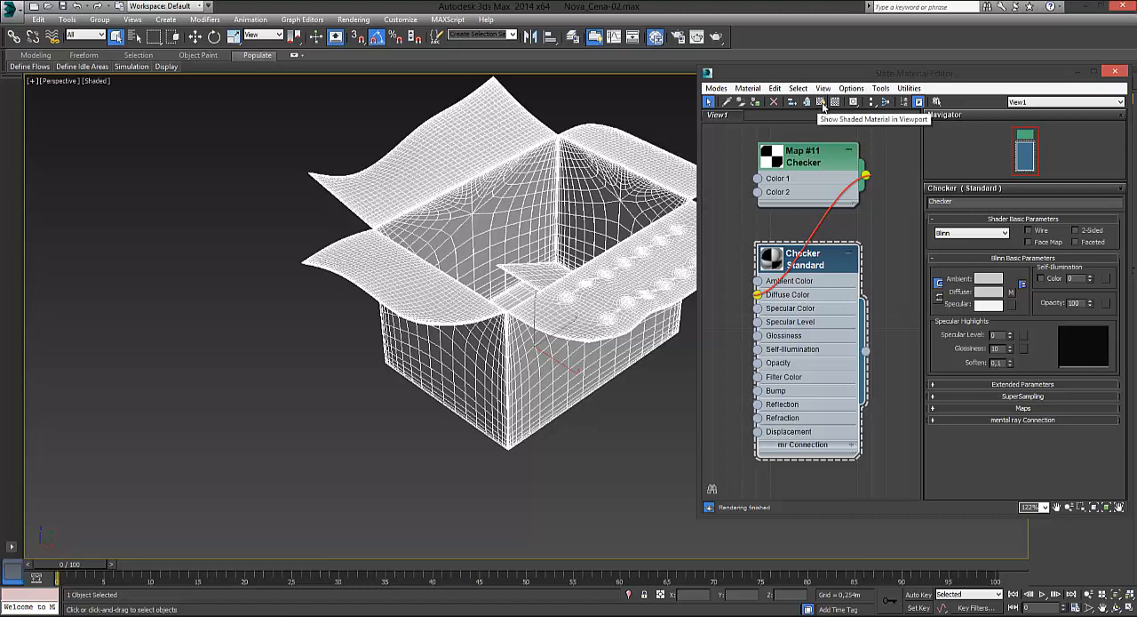
Step: Show the shaded Checker material in the viewport and deselect the box
{"action": "left_click", "coordinate": [821, 104]}
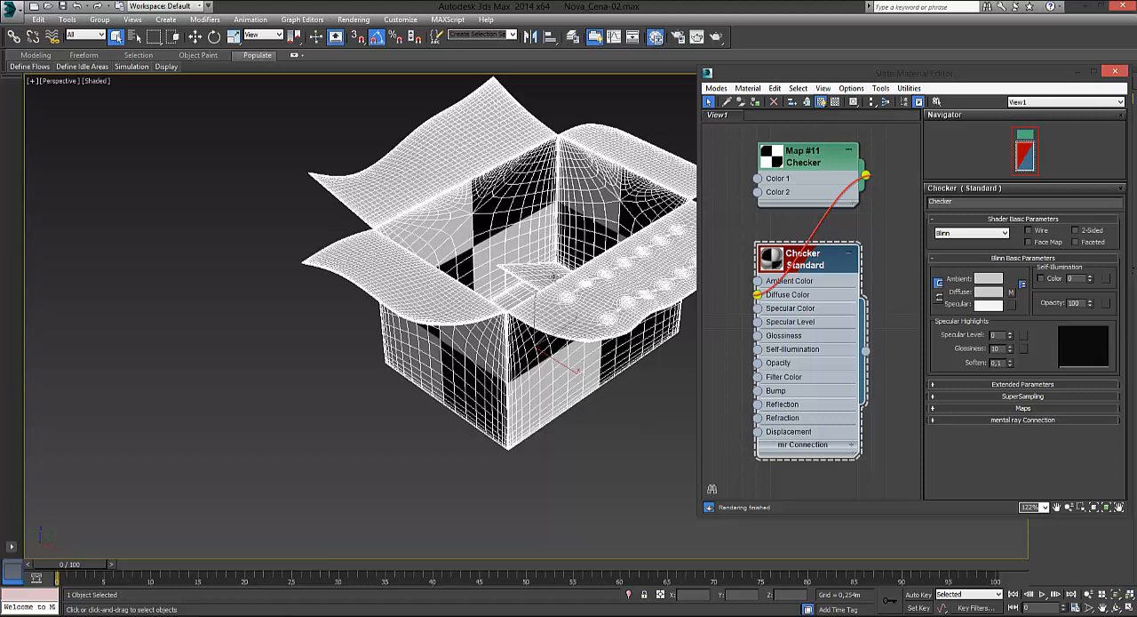
{"action": "left_click", "coordinate": [214, 296]}
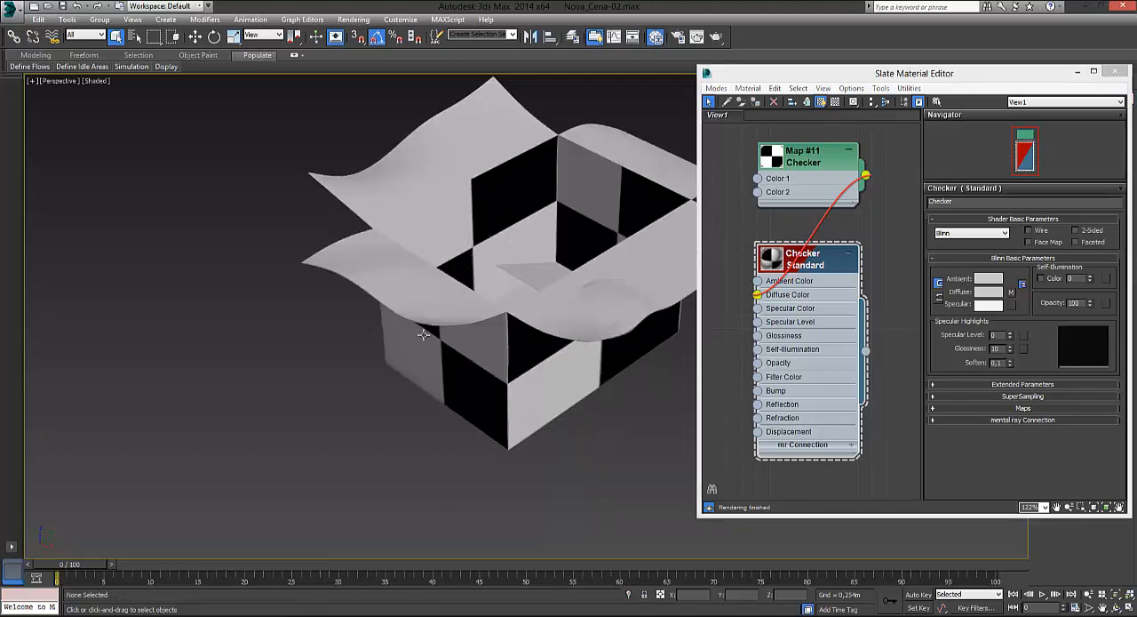
Step: Examine the checker pattern on the box's walls, flaps and bottom from several angles
{"action": "left_click", "coordinate": [411, 387]}
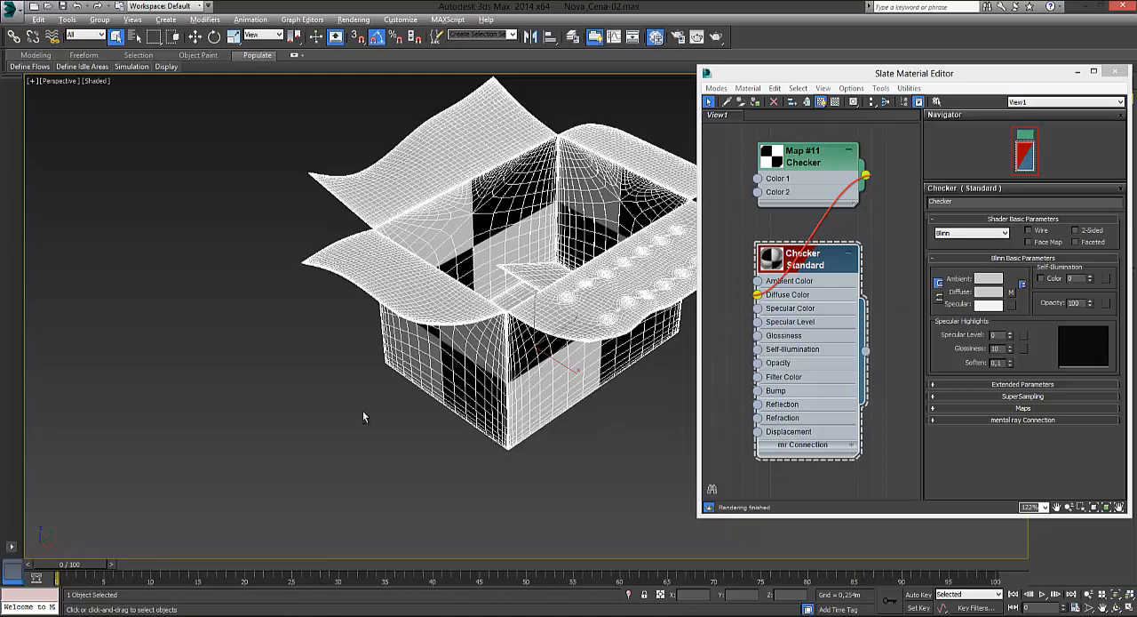
{"action": "middle_click_drag", "start_coordinate": [363, 416], "coordinate": [337, 395], "text": "alt"}
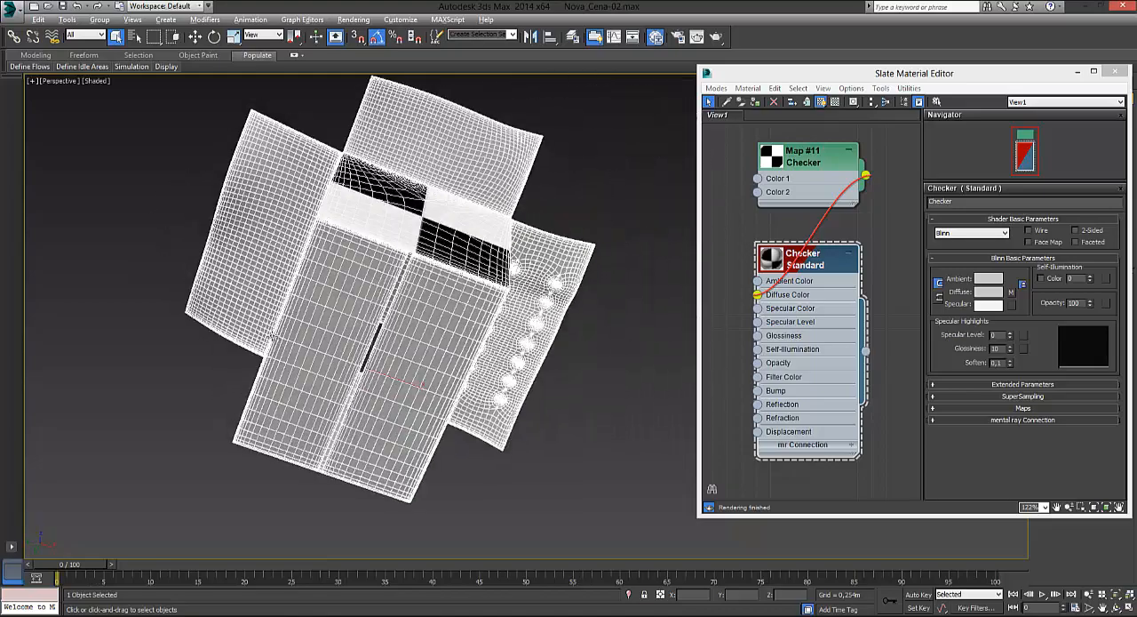
{"action": "middle_click_drag", "start_coordinate": [275, 334], "coordinate": [284, 400], "text": "alt"}
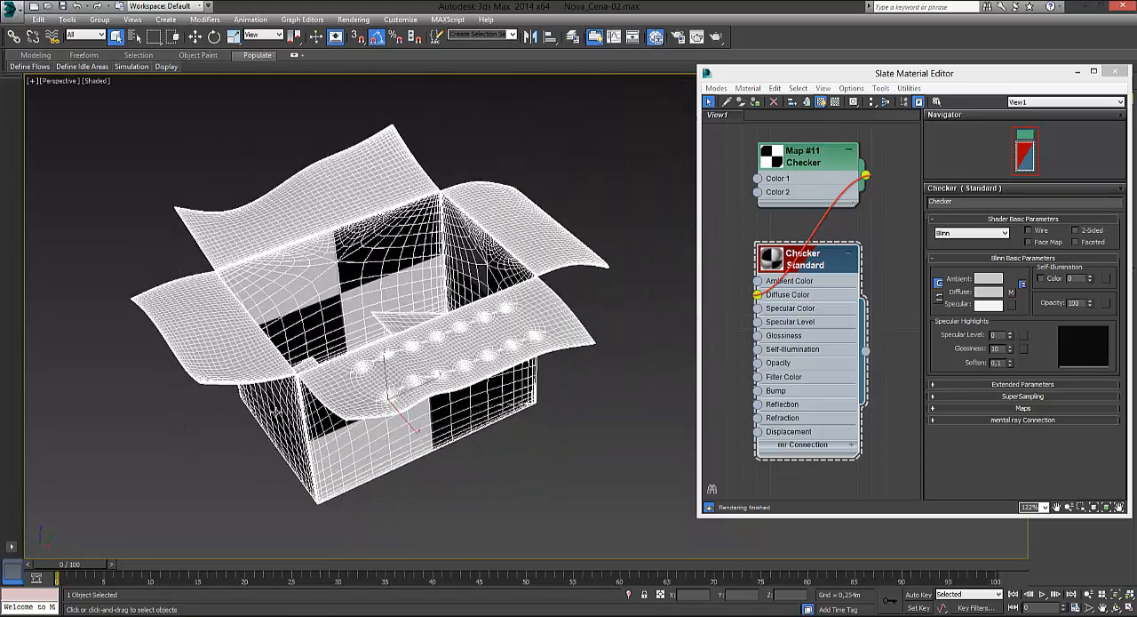
{"action": "left_click", "coordinate": [129, 185]}
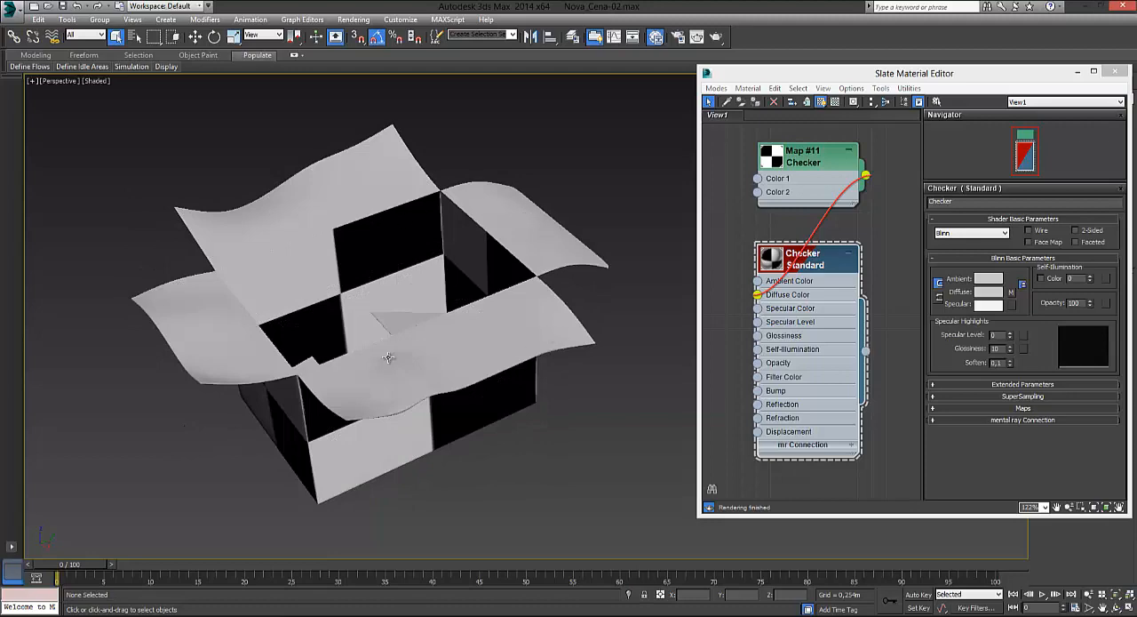
{"action": "middle_click_drag", "start_coordinate": [359, 356], "coordinate": [441, 292], "text": "alt"}
{"action": "scroll", "coordinate": [515, 250], "scroll_direction": "up", "scroll_amount": 3}
{"action": "scroll", "coordinate": [428, 285], "scroll_direction": "down", "scroll_amount": 2}
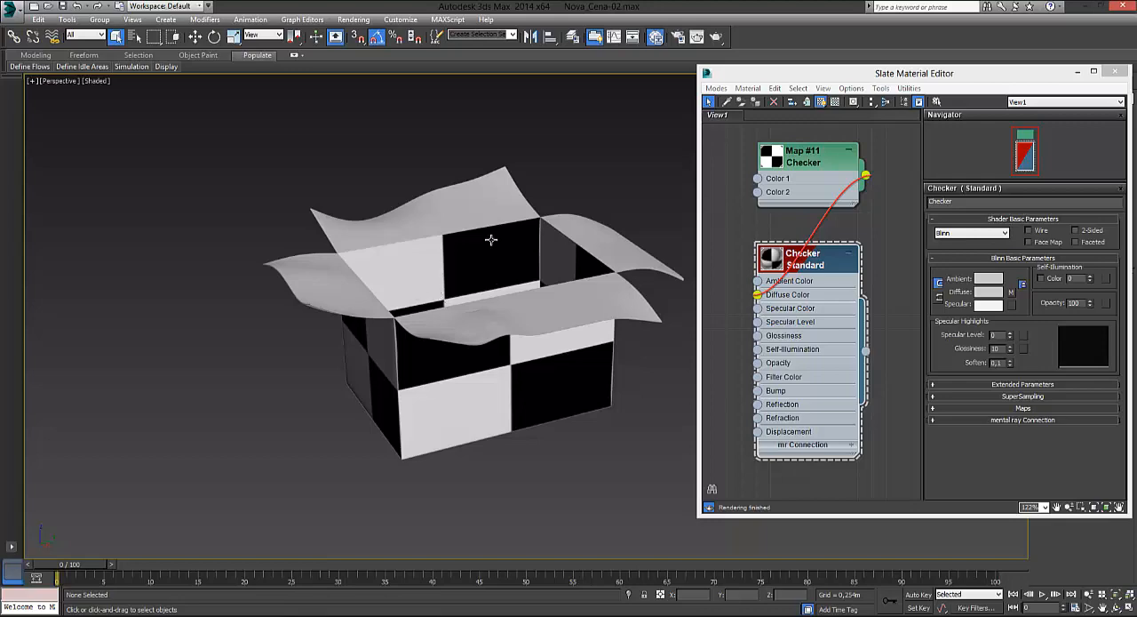
Step: Examine the Checker material's Extended Parameters, Maps, SuperSampling and mental ray Connection settings
{"action": "left_click_drag", "start_coordinate": [781, 77], "coordinate": [112, 76]}
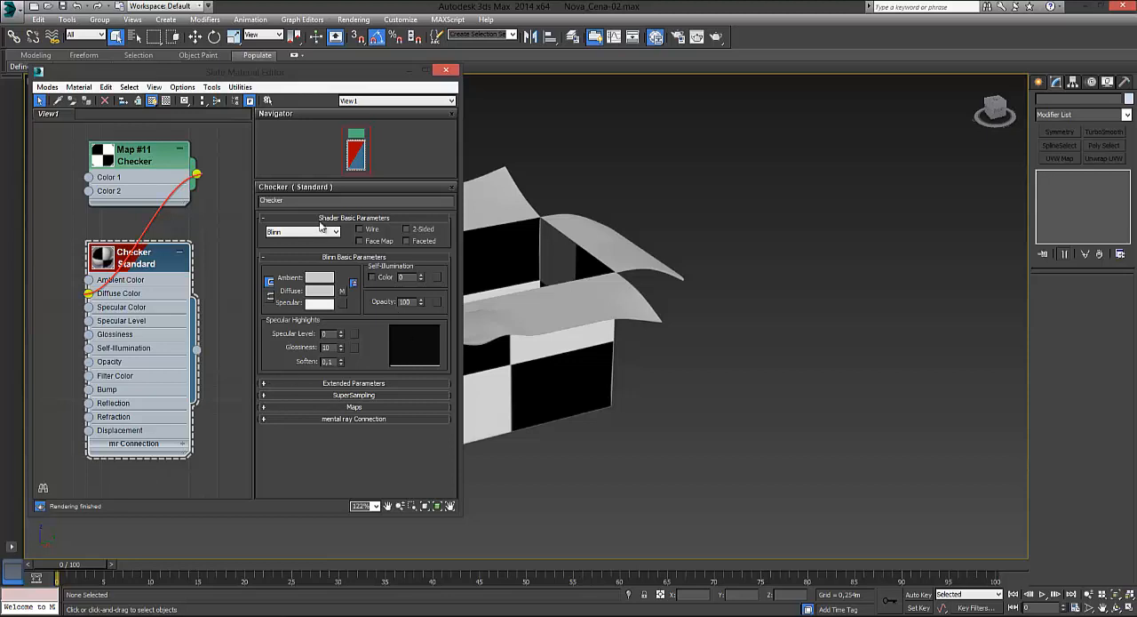
{"action": "left_click", "coordinate": [266, 383]}
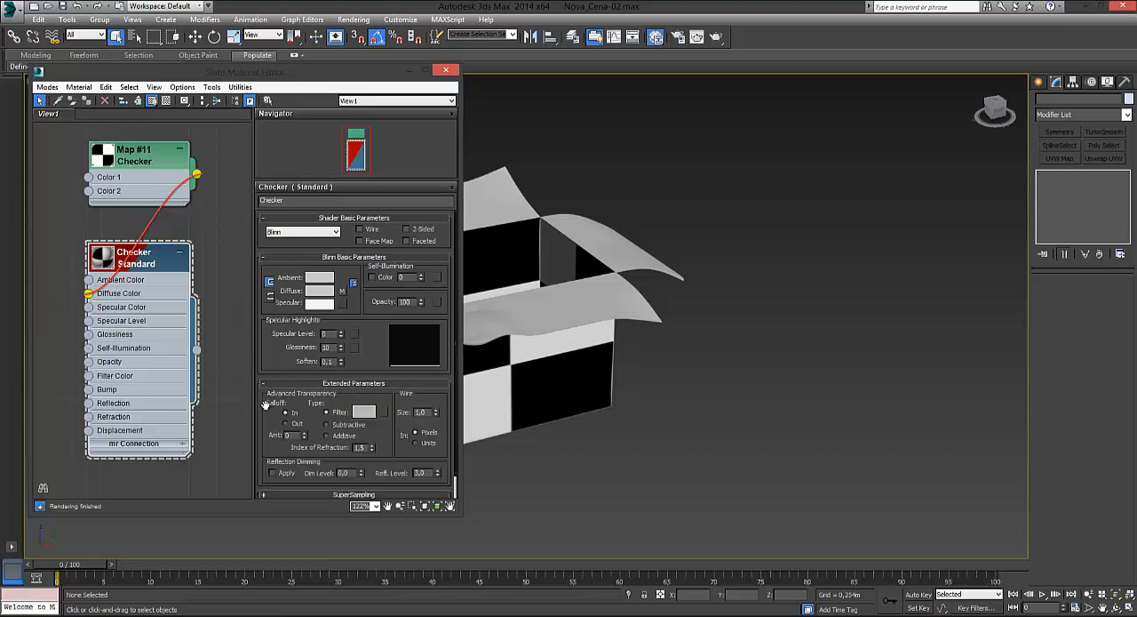
{"action": "scroll", "coordinate": [307, 427], "scroll_direction": "down", "scroll_amount": 2}
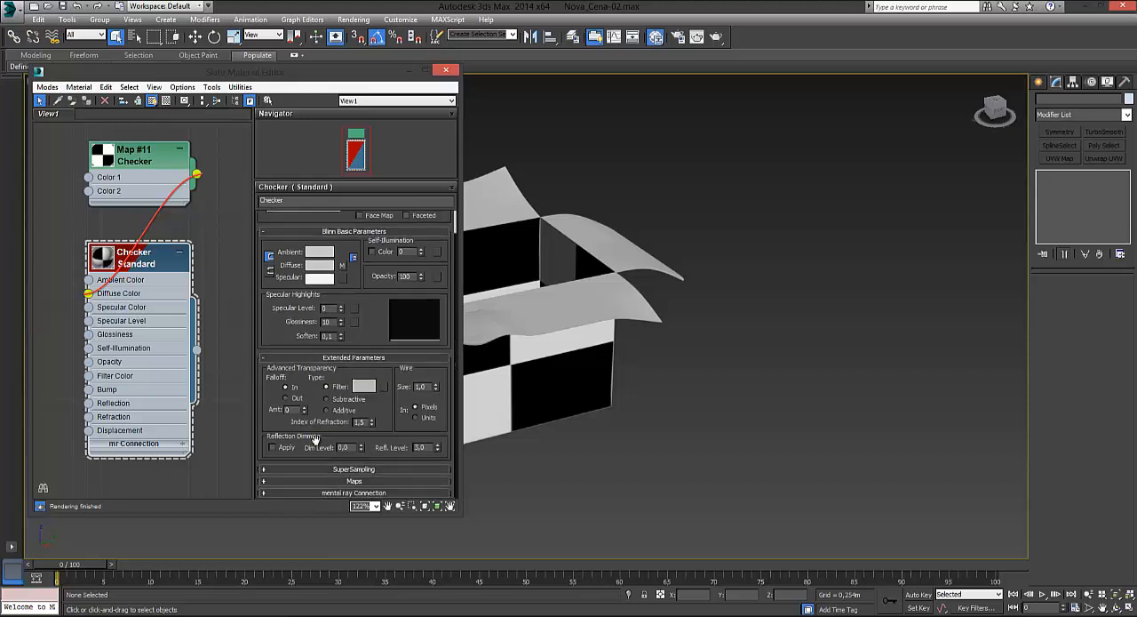
{"action": "left_click", "coordinate": [263, 482]}
{"action": "scroll", "coordinate": [282, 384], "scroll_direction": "down", "scroll_amount": 2}
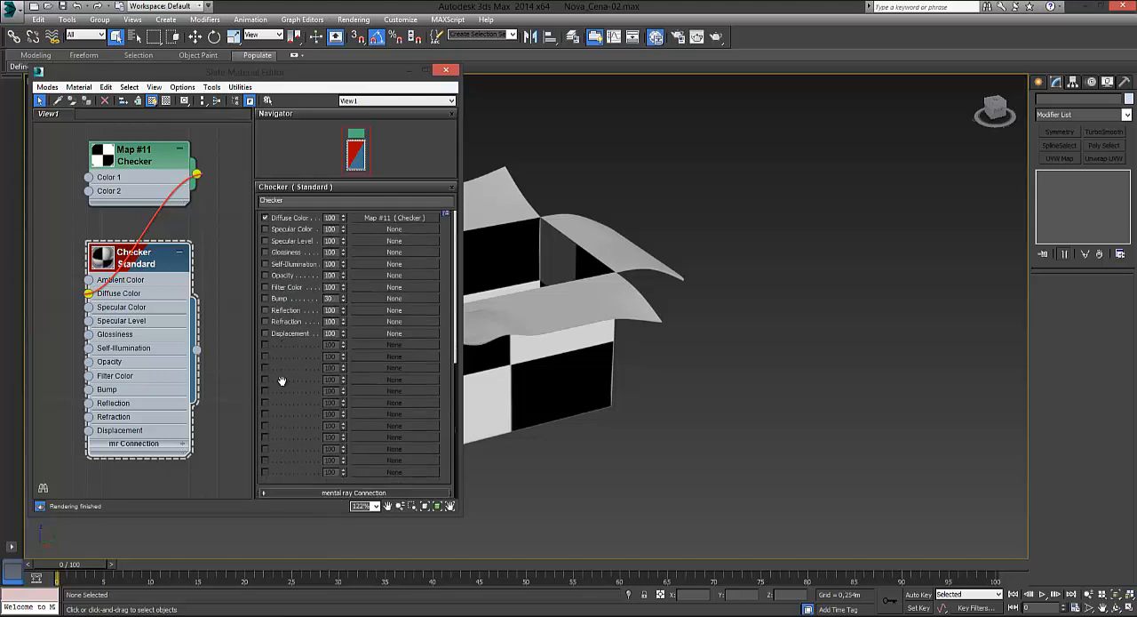
{"action": "scroll", "coordinate": [266, 459], "scroll_direction": "up", "scroll_amount": 3}
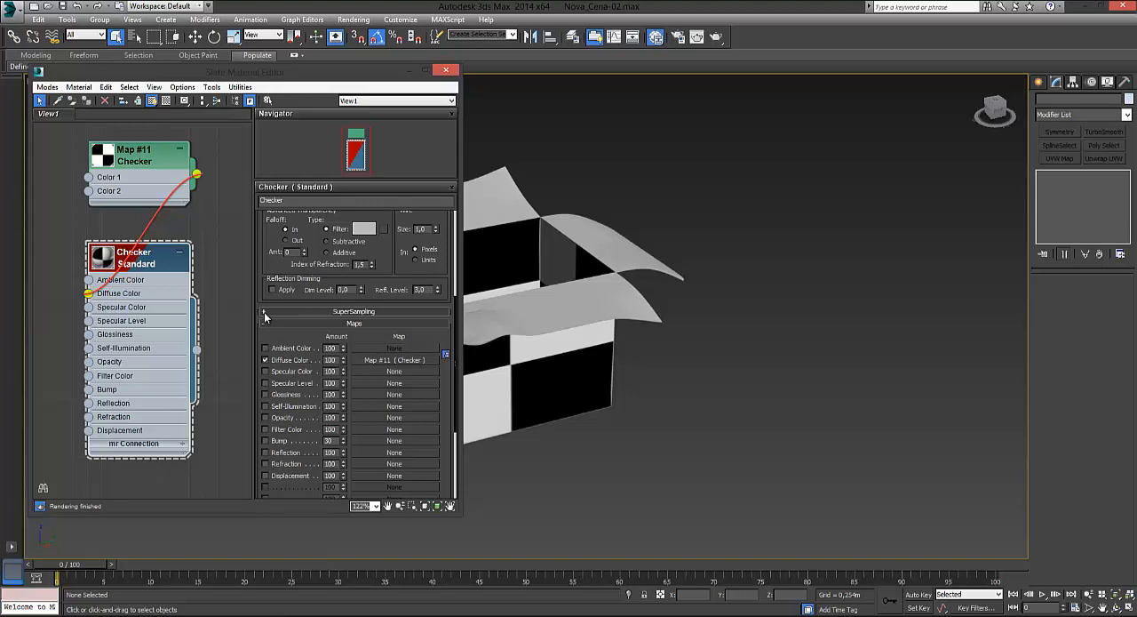
{"action": "left_click", "coordinate": [264, 312]}
{"action": "scroll", "coordinate": [286, 414], "scroll_direction": "down", "scroll_amount": 5}
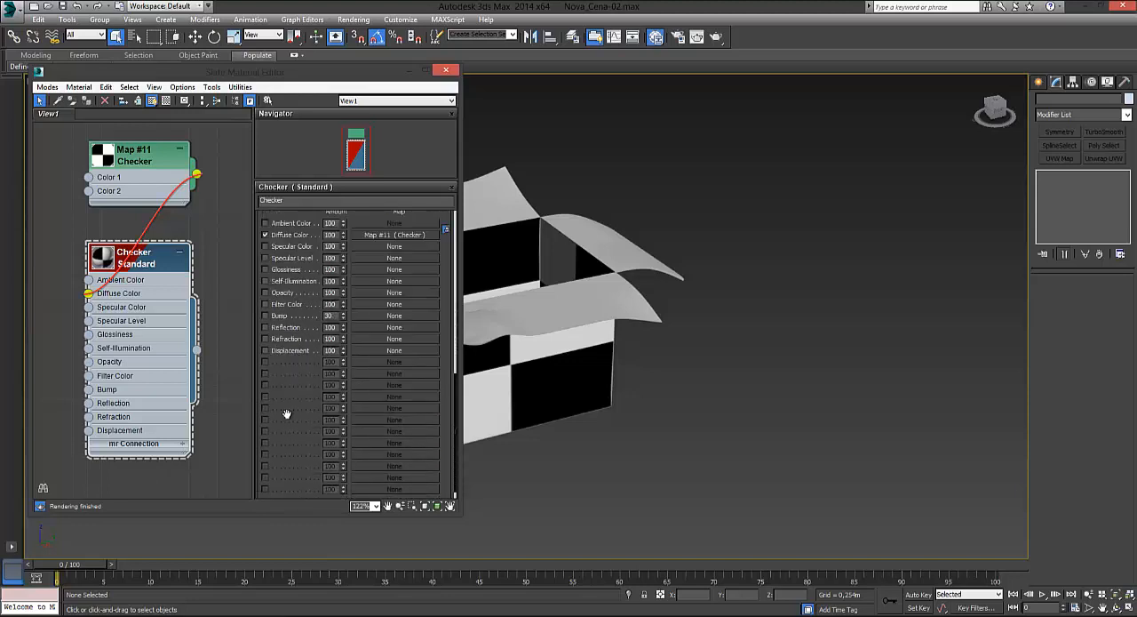
{"action": "scroll", "coordinate": [286, 414], "scroll_direction": "down", "scroll_amount": 1}
{"action": "left_click", "coordinate": [264, 490]}
{"action": "scroll", "coordinate": [281, 444], "scroll_direction": "up", "scroll_amount": 5}
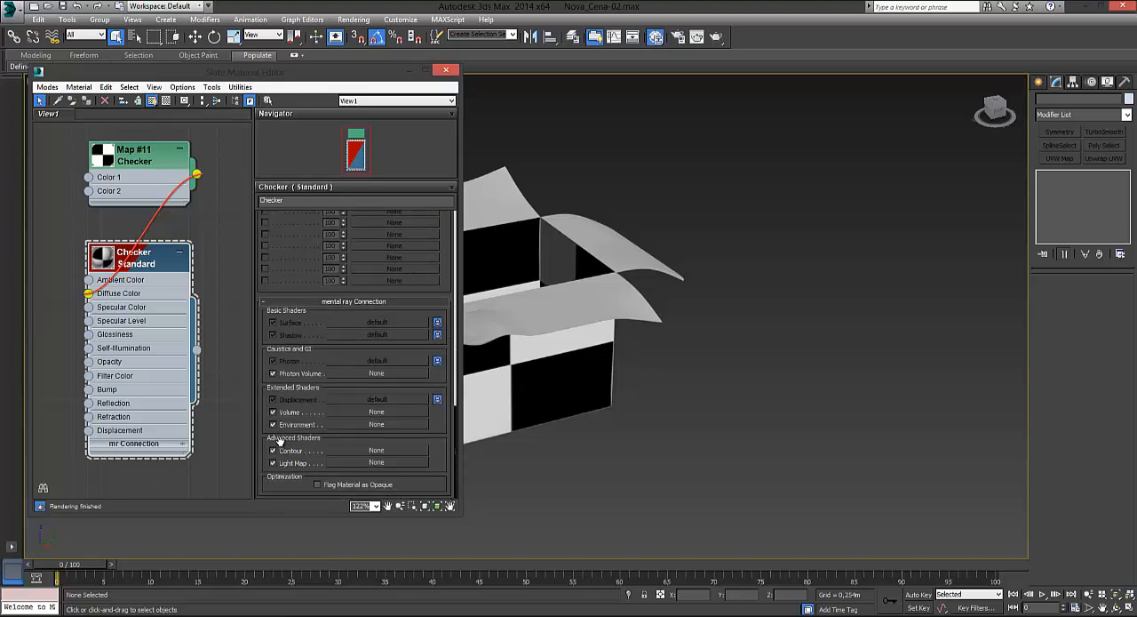
{"action": "scroll", "coordinate": [289, 357], "scroll_direction": "up", "scroll_amount": 10}
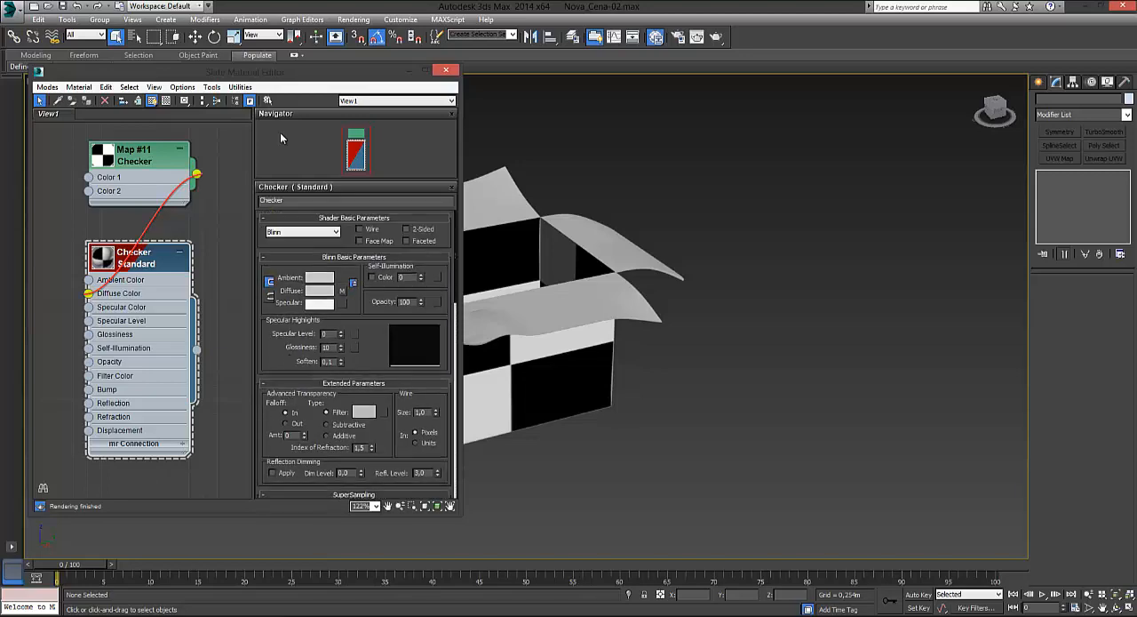
Step: Close the Slate Material Editor and add a UVW Map modifier to the cardboard box
{"action": "left_click_drag", "start_coordinate": [324, 83], "coordinate": [343, 106]}
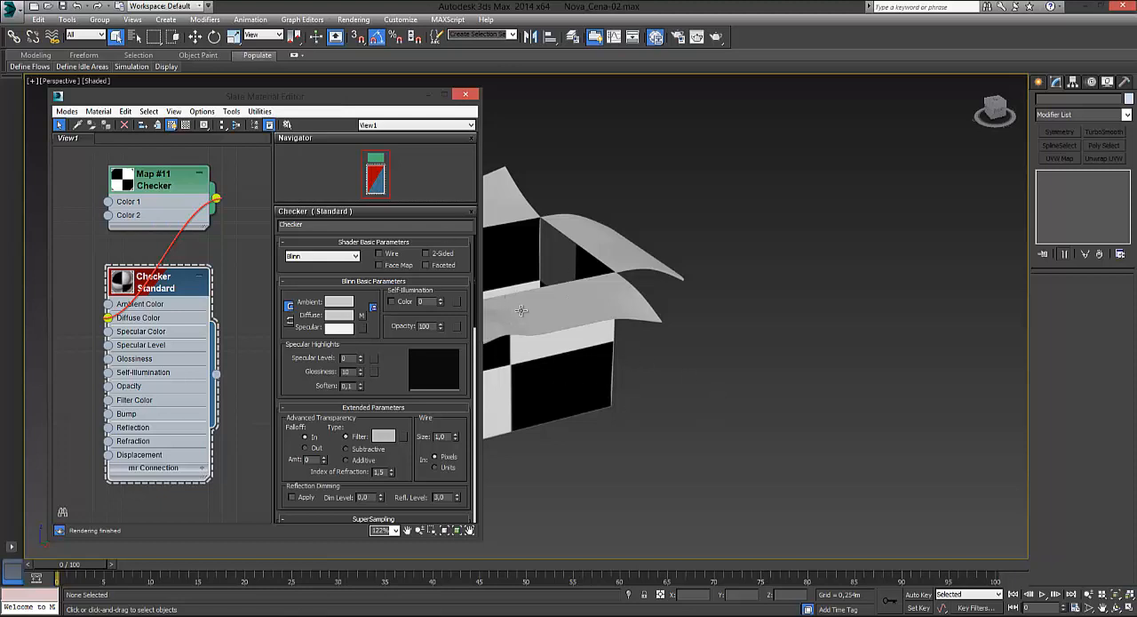
{"action": "left_click", "coordinate": [463, 96]}
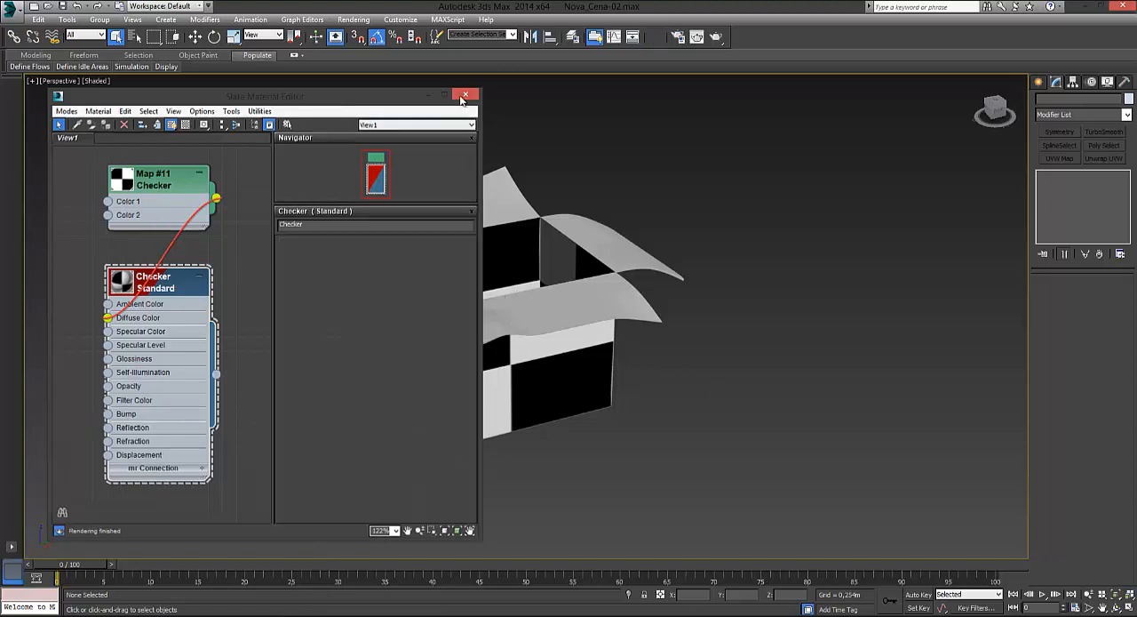
{"action": "left_click", "coordinate": [478, 369]}
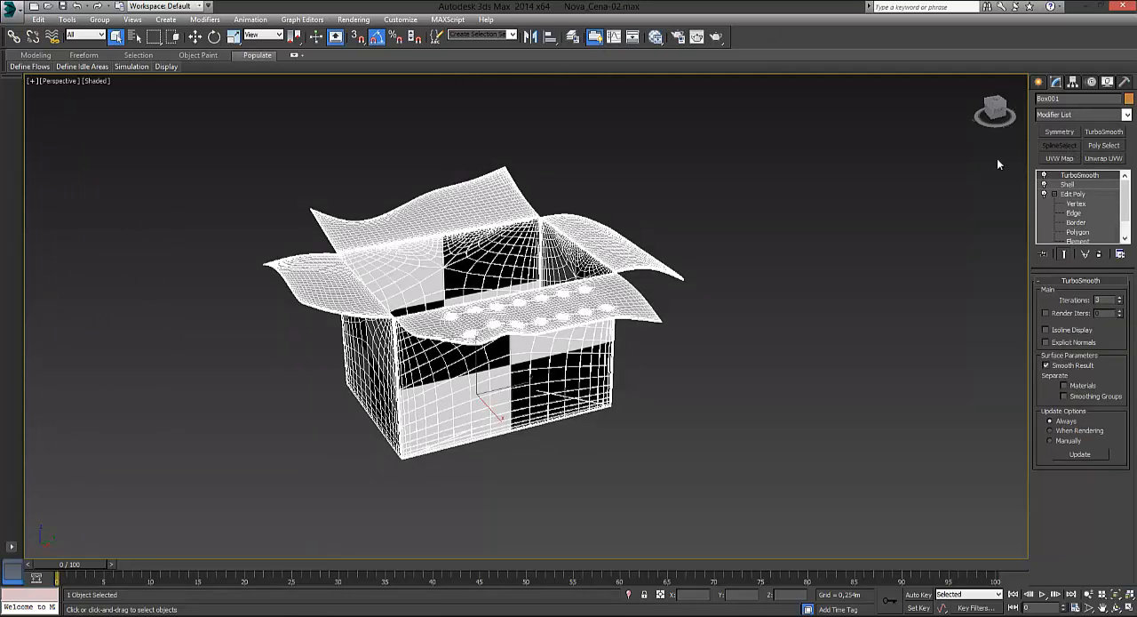
{"action": "left_click", "coordinate": [1127, 115]}
{"action": "scroll", "coordinate": [1093, 296], "scroll_direction": "down", "scroll_amount": 10}
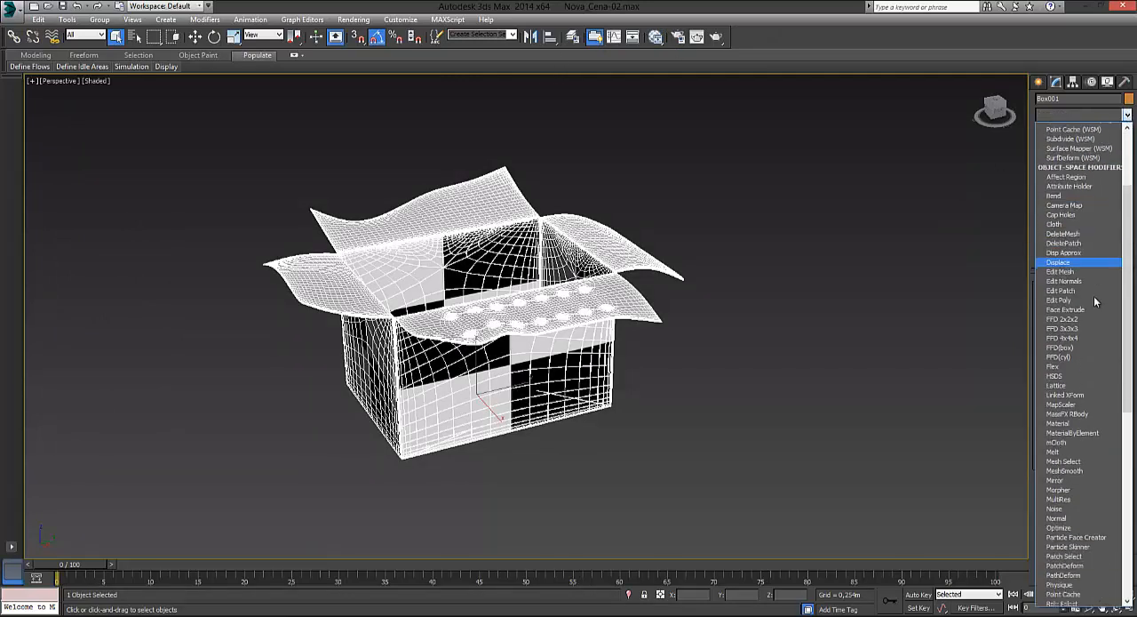
{"action": "scroll", "coordinate": [1082, 429], "scroll_direction": "down", "scroll_amount": 5}
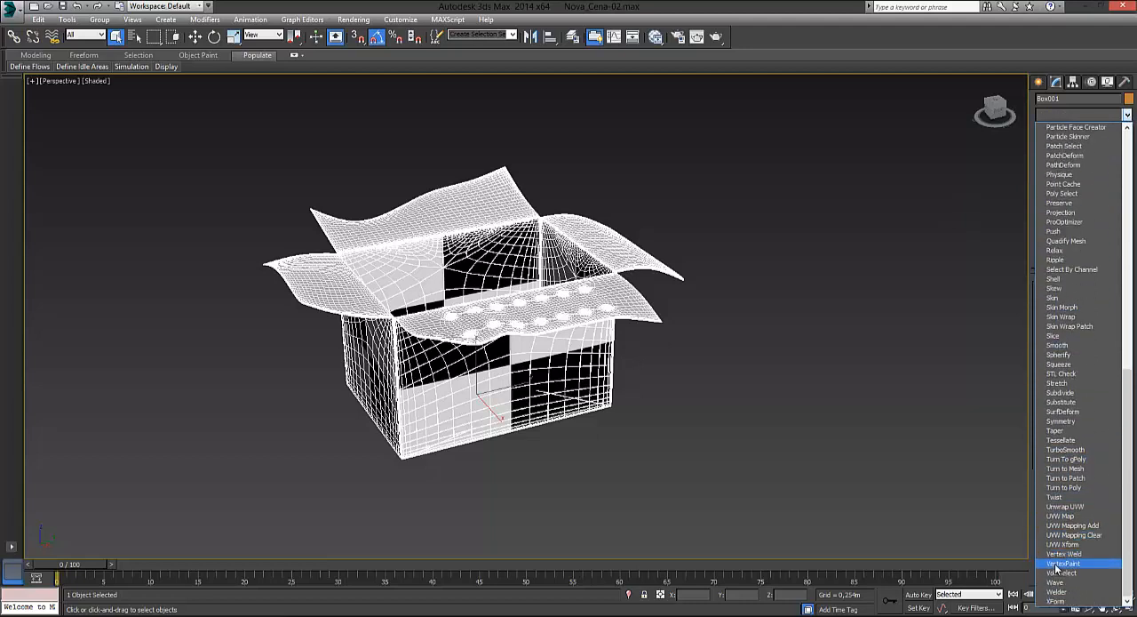
{"action": "left_click", "coordinate": [1053, 516]}
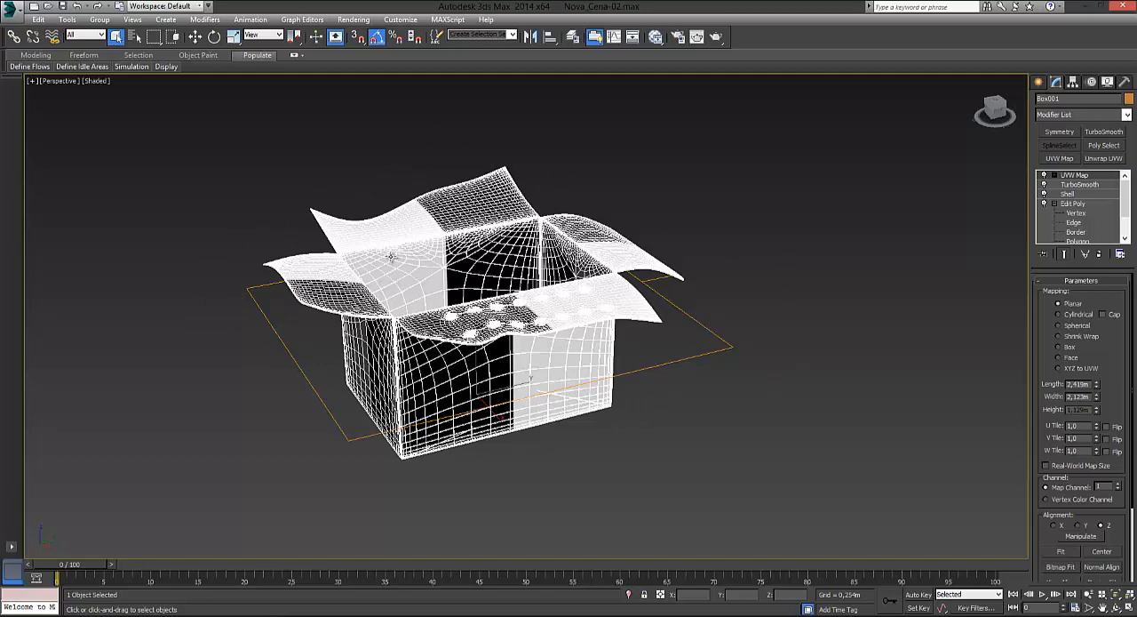
Step: Inspect the planar projection on the box, and try Cylindrical mapping, viewing the checker pattern from several angles
{"action": "middle_click_drag", "start_coordinate": [313, 270], "coordinate": [436, 341], "text": "alt"}
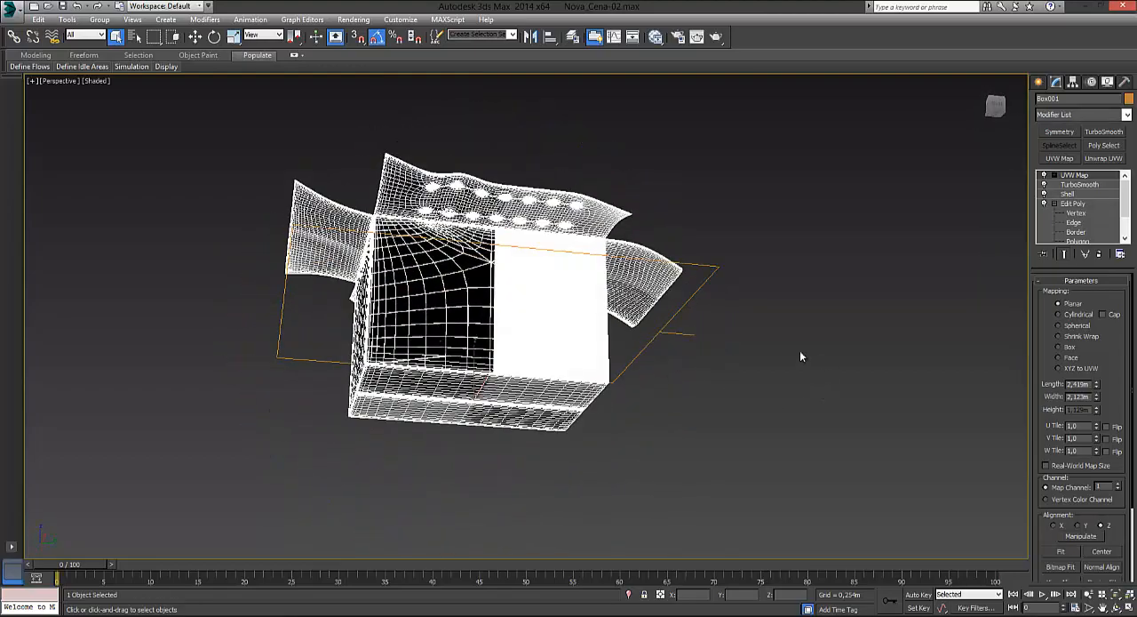
{"action": "middle_click_drag", "start_coordinate": [280, 237], "coordinate": [292, 307], "text": "alt"}
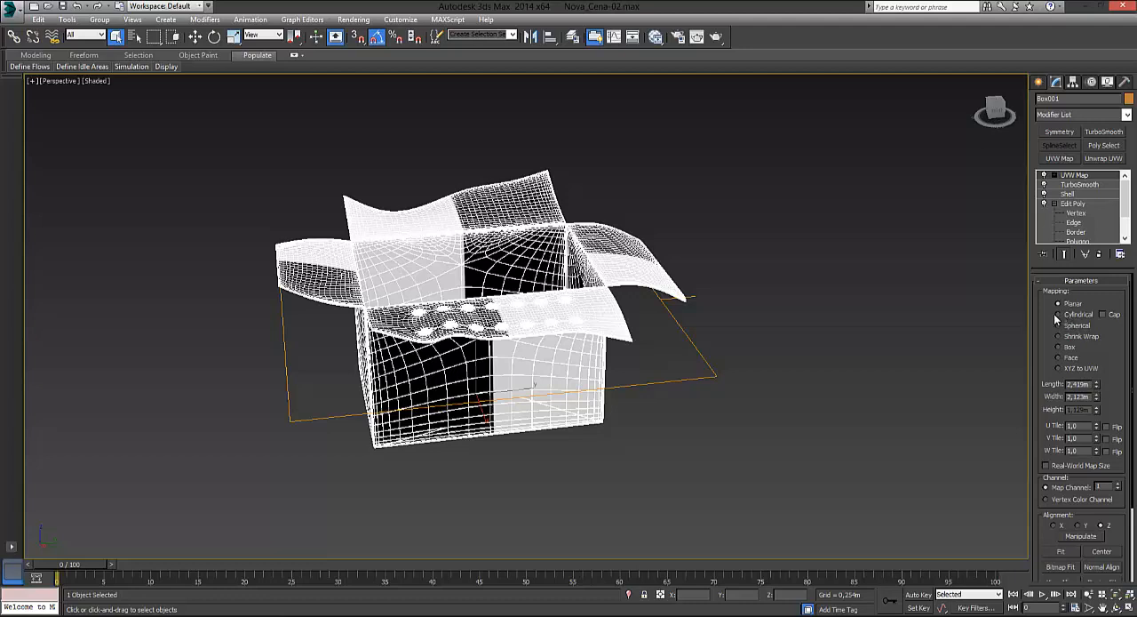
{"action": "scroll", "coordinate": [578, 348], "scroll_direction": "up", "scroll_amount": 5}
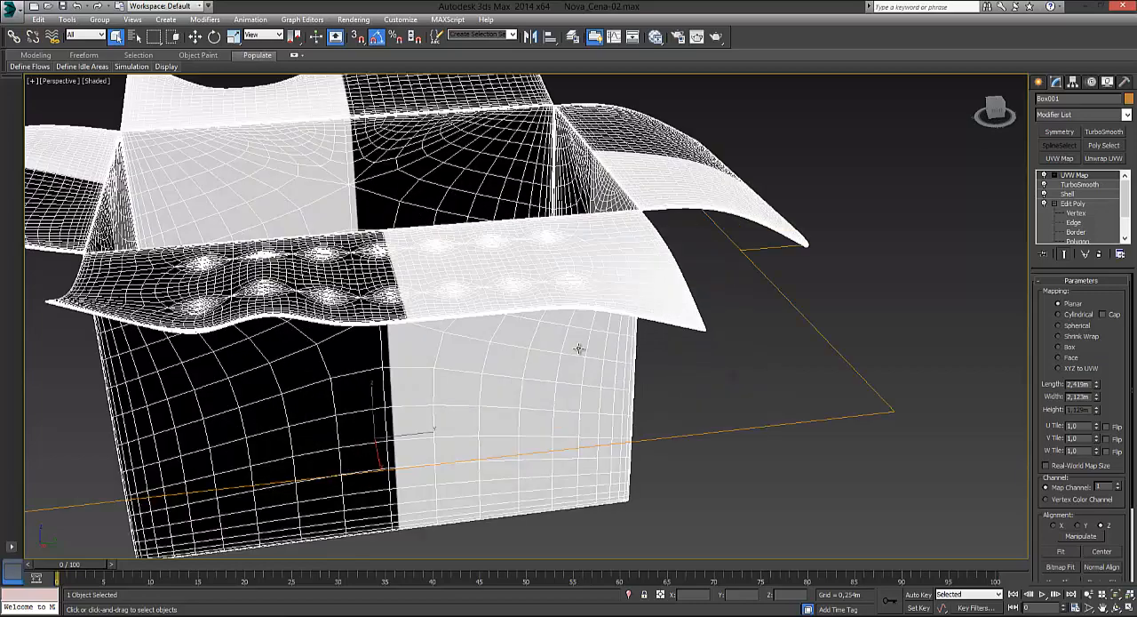
{"action": "middle_click_drag", "start_coordinate": [578, 348], "coordinate": [629, 307]}
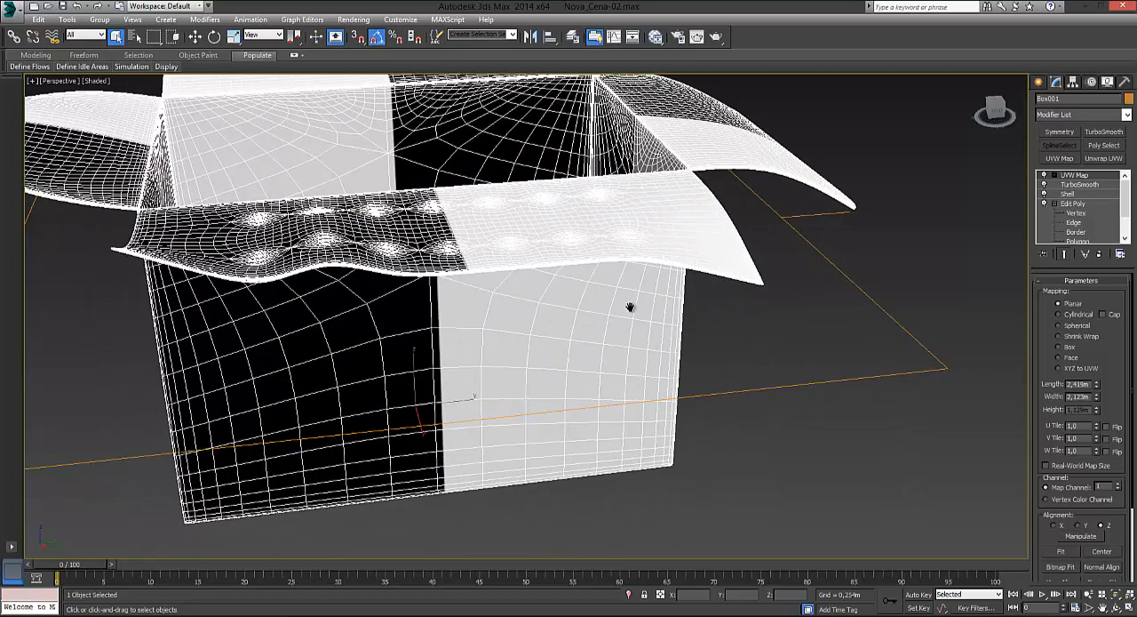
{"action": "left_click", "coordinate": [1058, 315]}
{"action": "scroll", "coordinate": [807, 300], "scroll_direction": "down", "scroll_amount": 5}
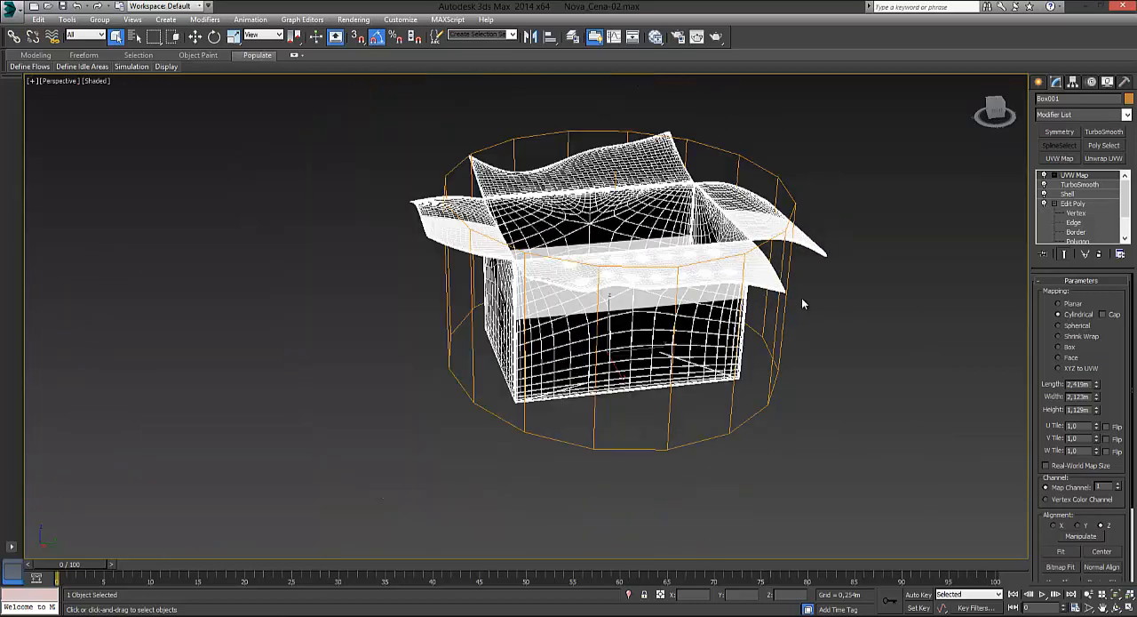
{"action": "middle_click_drag", "start_coordinate": [801, 297], "coordinate": [665, 300], "text": "alt"}
{"action": "middle_click_drag", "start_coordinate": [594, 266], "coordinate": [663, 240], "text": "alt"}
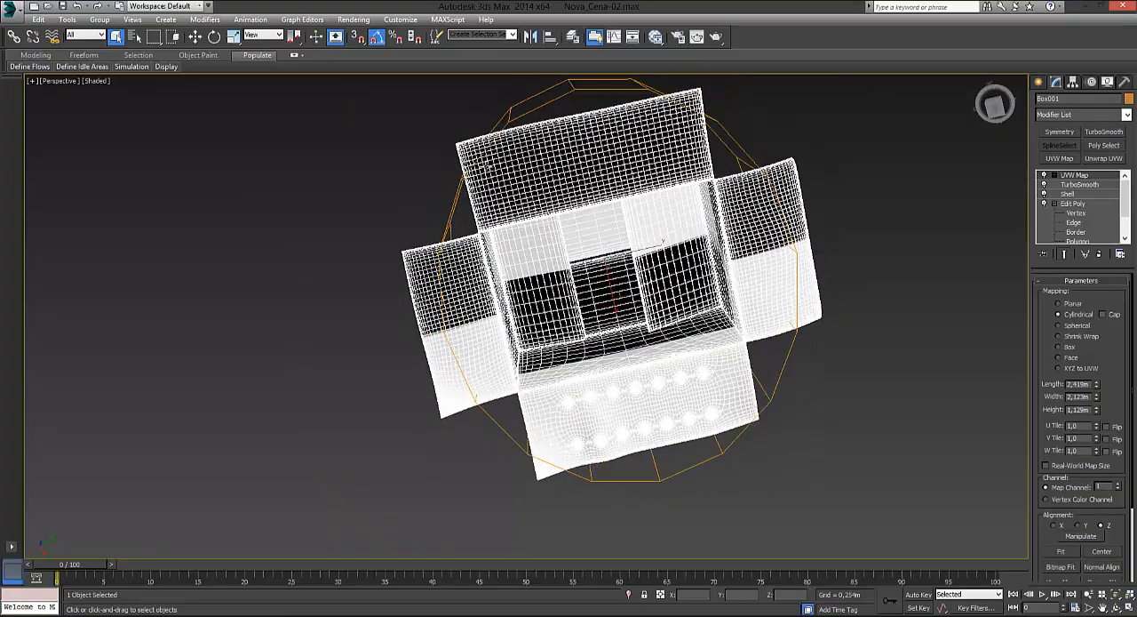
{"action": "middle_click_drag", "start_coordinate": [773, 263], "coordinate": [625, 273], "text": "alt"}
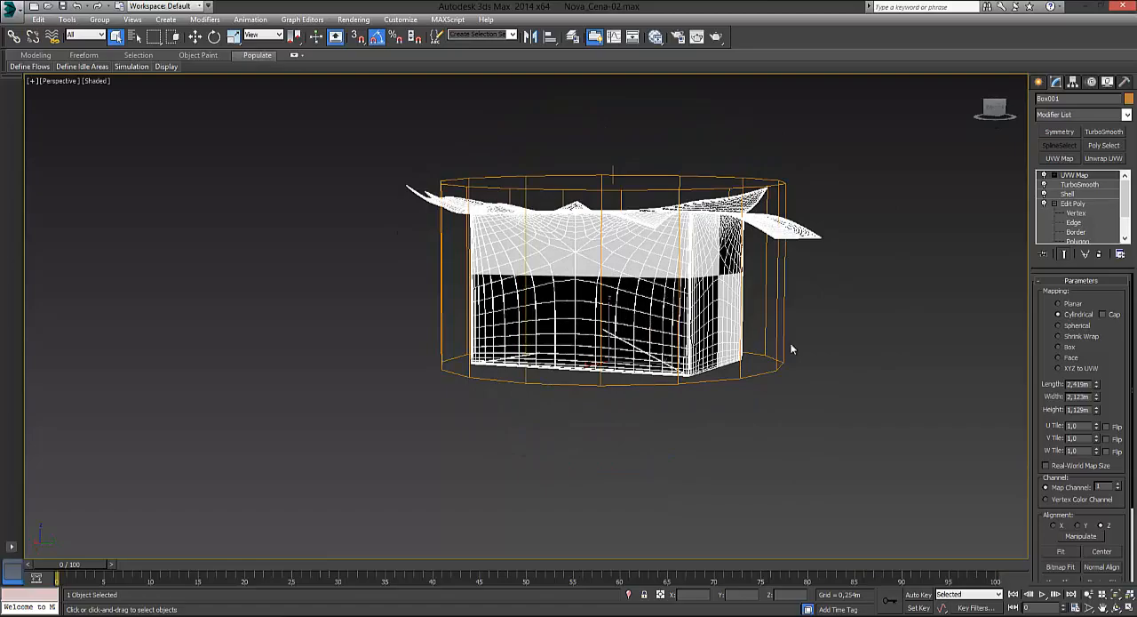
{"action": "middle_click_drag", "start_coordinate": [792, 349], "coordinate": [654, 299], "text": "alt"}
{"action": "middle_click_drag", "start_coordinate": [661, 224], "coordinate": [463, 287], "text": "alt"}
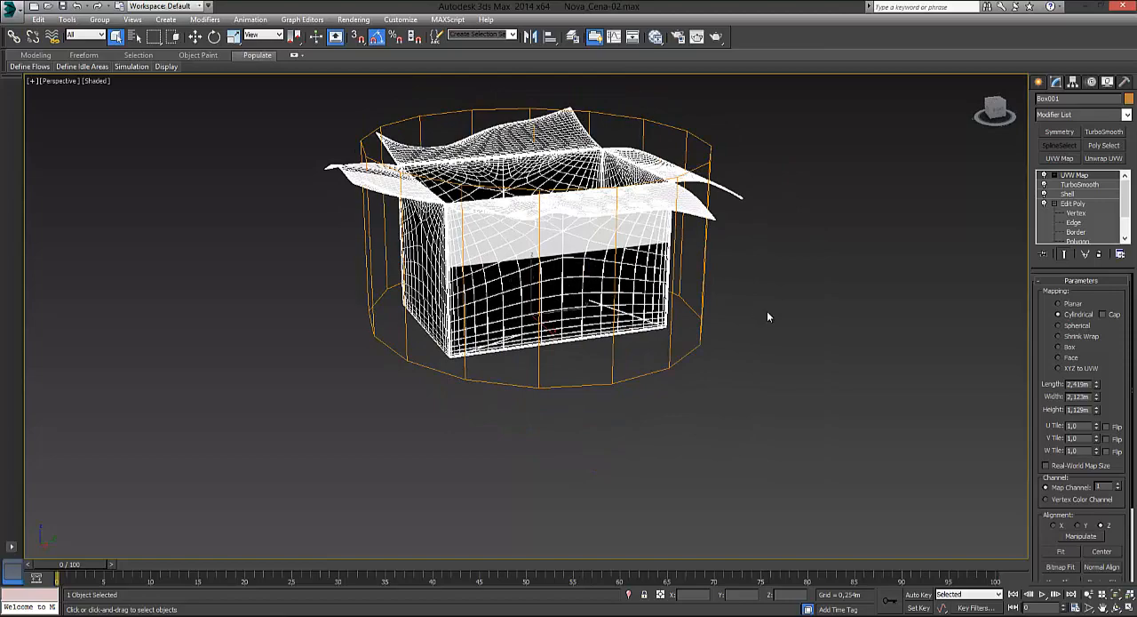
Step: Try Spherical mapping on the box and inspect the checker pattern on its walls and flaps
{"action": "left_click", "coordinate": [1059, 326]}
{"action": "middle_click_drag", "start_coordinate": [610, 285], "coordinate": [575, 240], "text": "alt"}
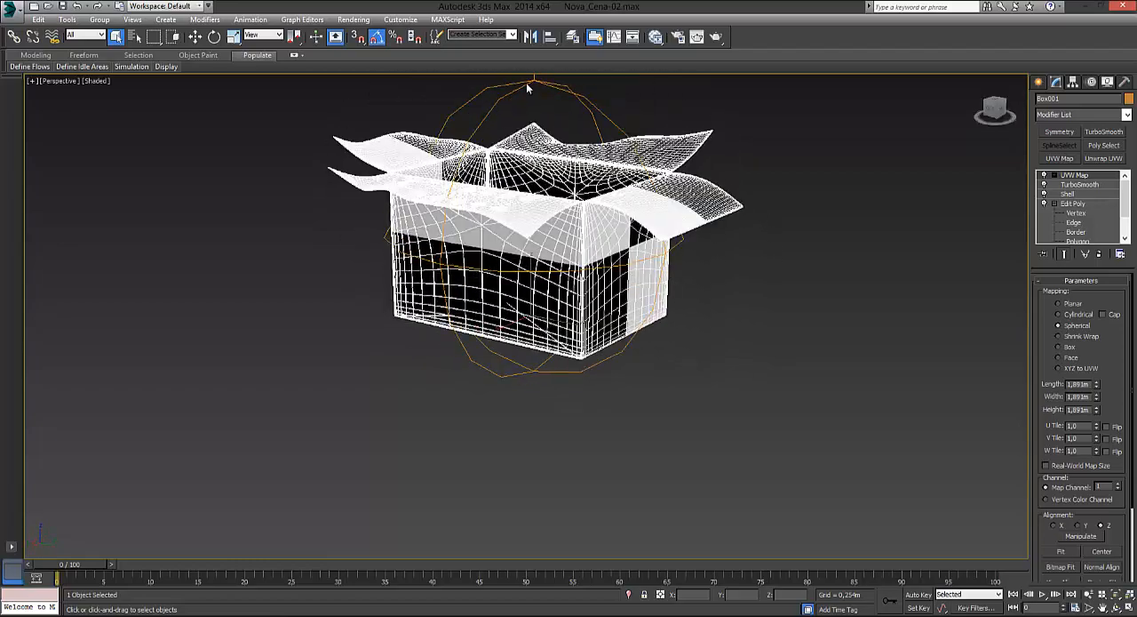
{"action": "middle_click_drag", "start_coordinate": [438, 233], "coordinate": [601, 227], "text": "alt"}
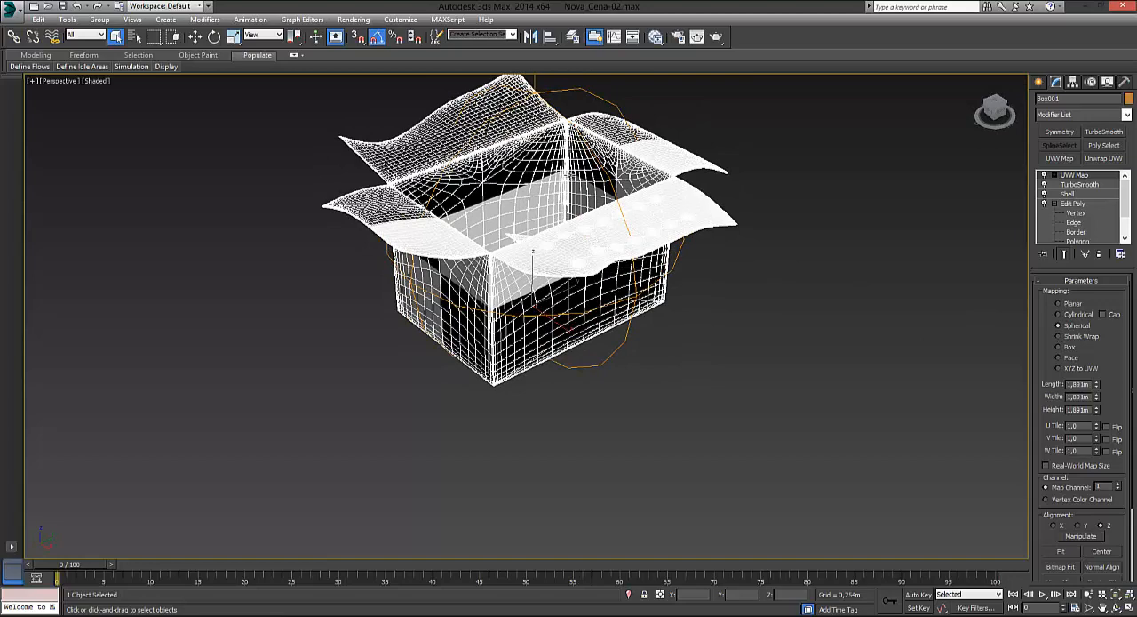
{"action": "middle_click_drag", "start_coordinate": [748, 264], "coordinate": [729, 313]}
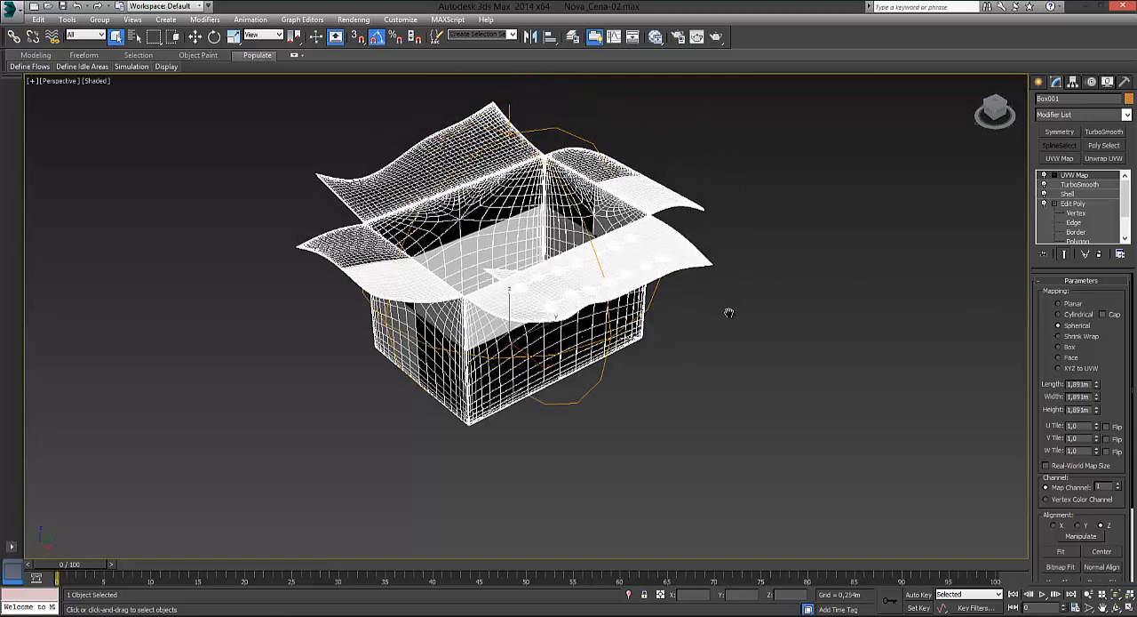
Step: Try Box mapping on the cardboard box and compare its checker pattern with Planar mapping
{"action": "left_click", "coordinate": [1058, 346]}
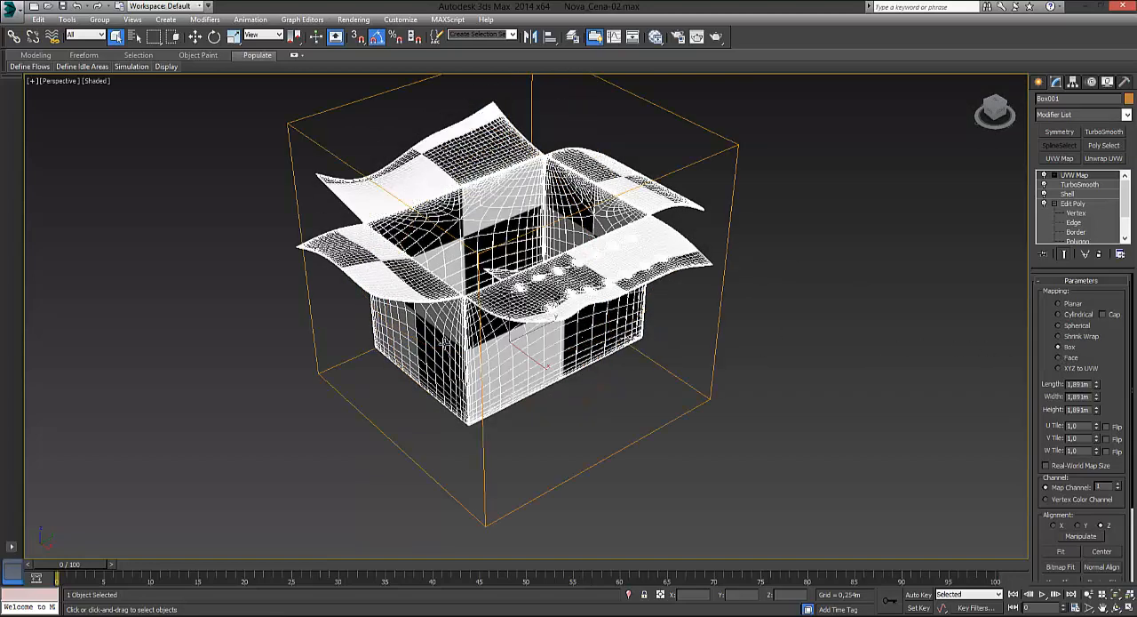
{"action": "mouse_move", "coordinate": [445, 342]}
{"action": "middle_mouse_down", "text": "alt"}
{"action": "mouse_move", "coordinate": [510, 393]}
{"action": "mouse_move", "coordinate": [533, 377]}
{"action": "mouse_move", "coordinate": [573, 402]}
{"action": "mouse_move", "coordinate": [498, 387]}
{"action": "mouse_move", "coordinate": [451, 350]}
{"action": "mouse_move", "coordinate": [452, 326]}
{"action": "middle_mouse_up", "text": "alt"}
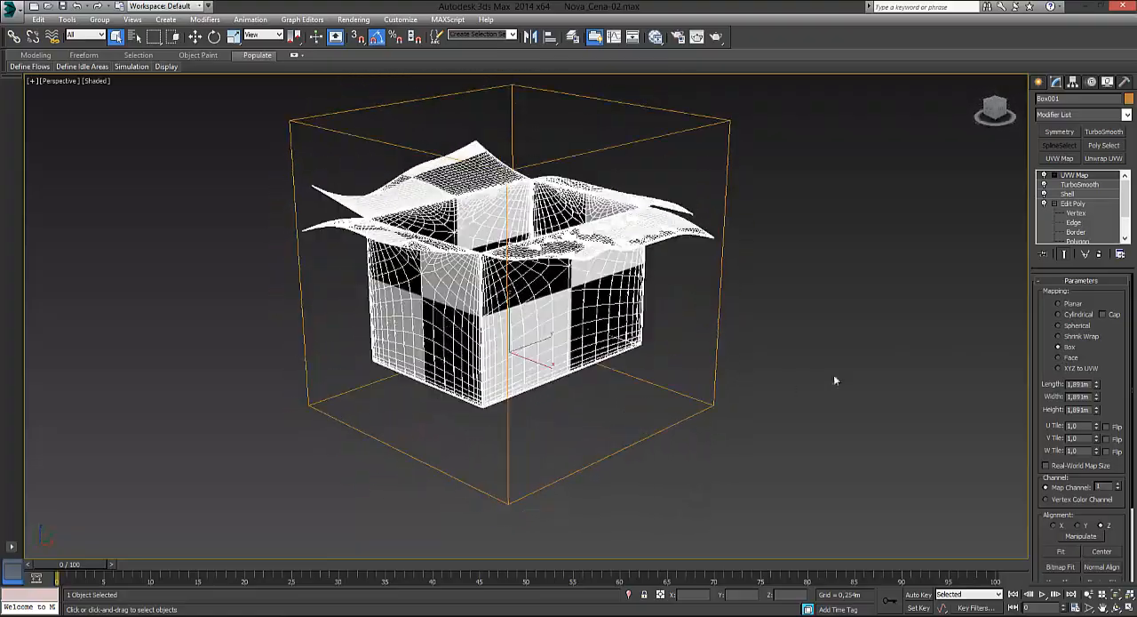
{"action": "left_click", "coordinate": [1057, 303]}
{"action": "middle_click_drag", "start_coordinate": [521, 333], "coordinate": [649, 337], "text": "alt"}
{"action": "middle_click_drag", "start_coordinate": [601, 246], "coordinate": [422, 213], "text": "alt"}
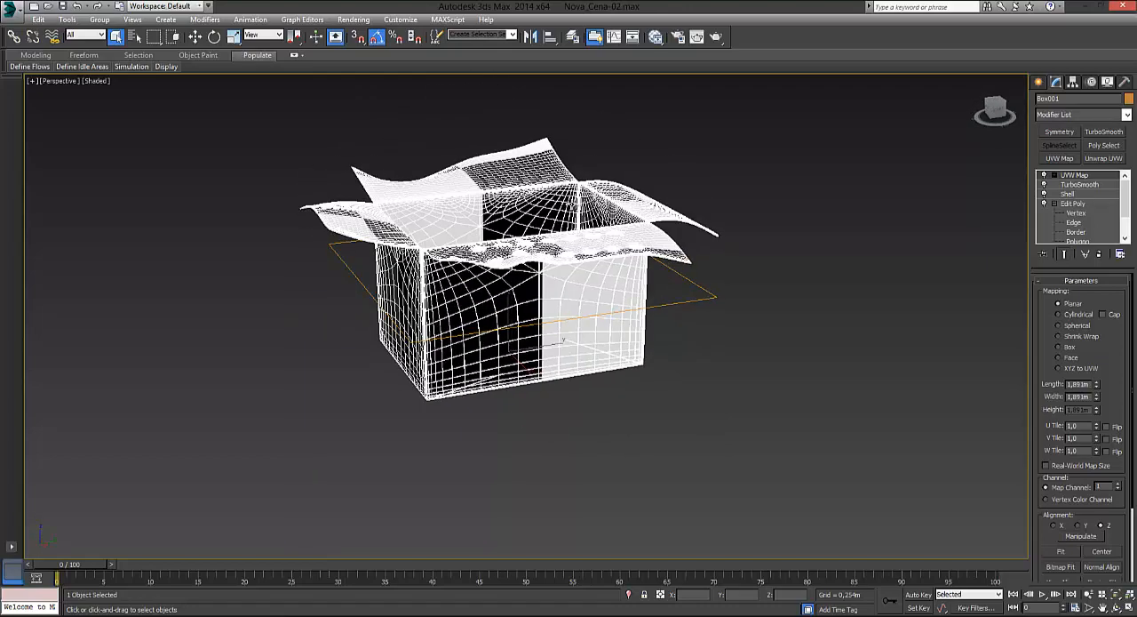
Step: Set the UVW Map projection to Box and check the pattern on the flaps and inside walls
{"action": "left_click", "coordinate": [1060, 350]}
{"action": "middle_click_drag", "start_coordinate": [622, 266], "coordinate": [622, 343], "text": "alt"}
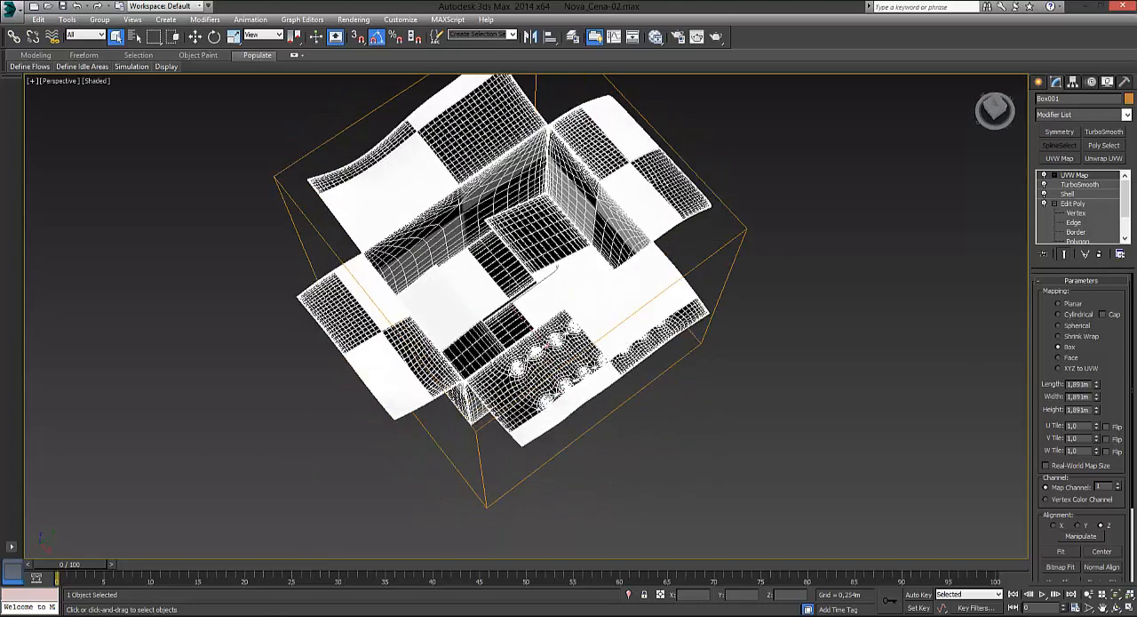
{"action": "middle_click_drag", "start_coordinate": [676, 315], "coordinate": [607, 302], "text": "alt"}
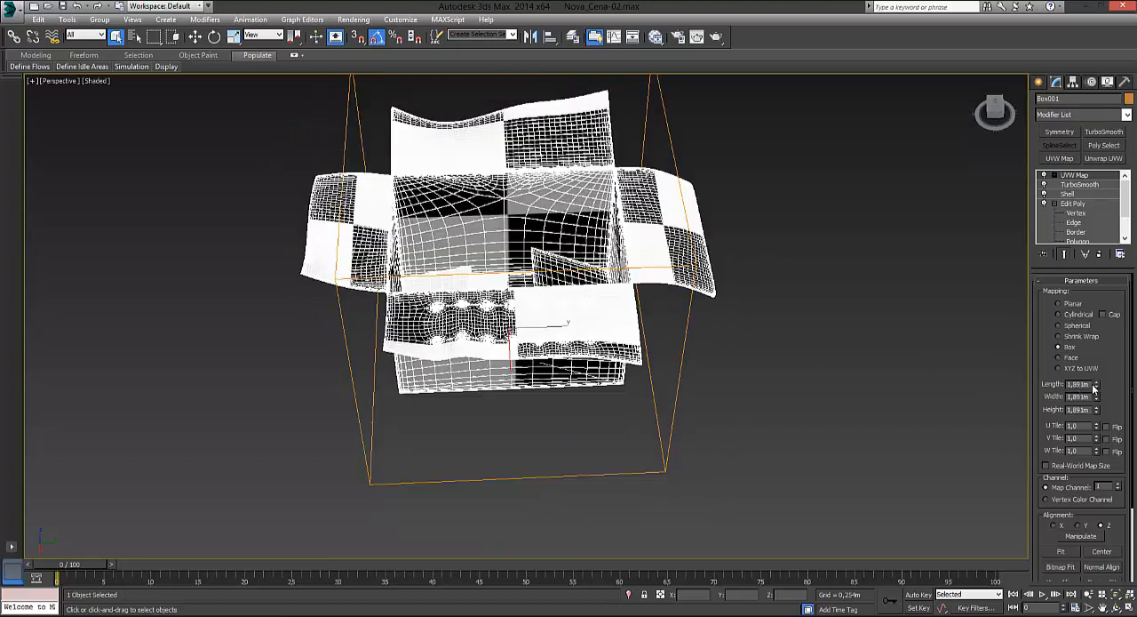
Step: Try a UVW Map length of 0,3 m and set it to 0,5 m instead
{"action": "left_click_drag", "start_coordinate": [1049, 387], "coordinate": [1103, 391]}
{"action": "type", "text": "0,"}
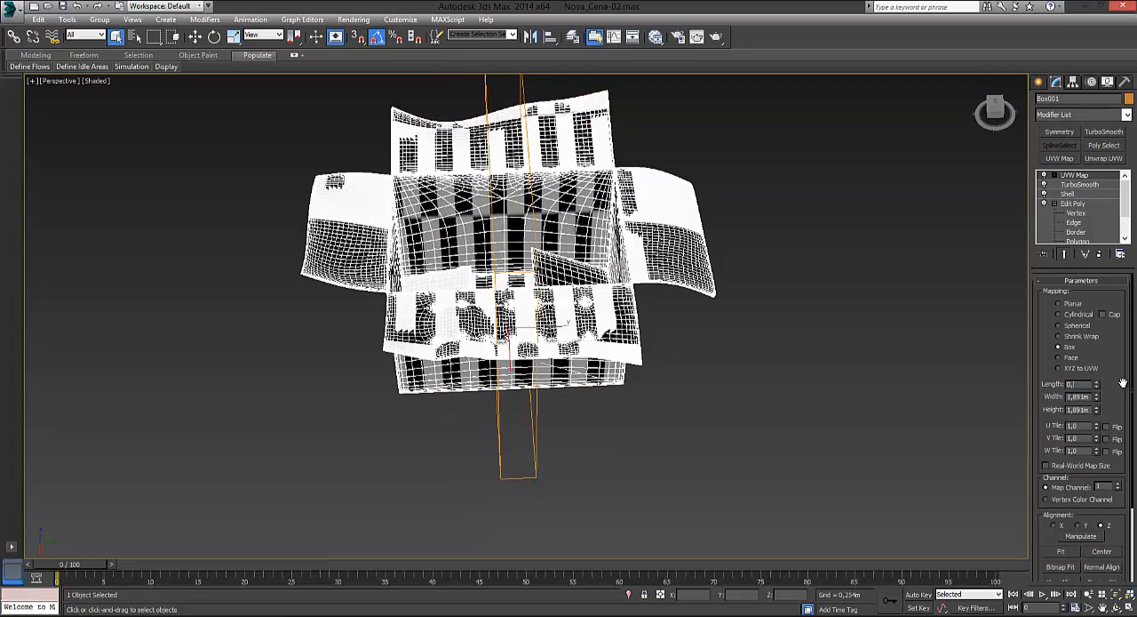
{"action": "type", "text": "3"}
{"action": "key", "text": "Return"}
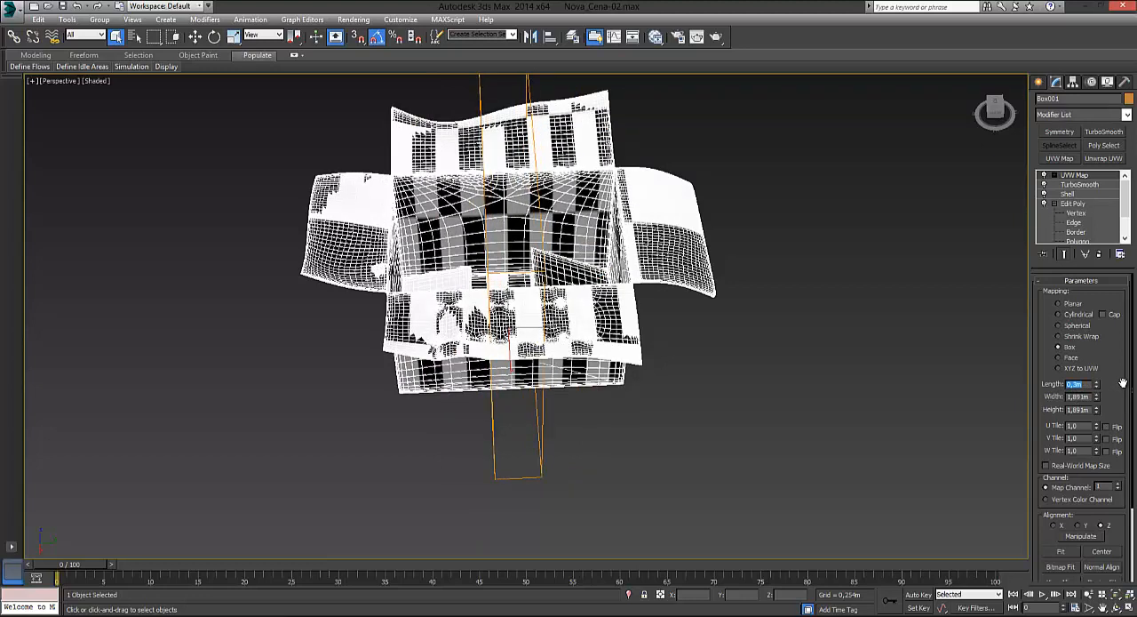
{"action": "type", "text": "0,5"}
{"action": "key", "text": "Return"}
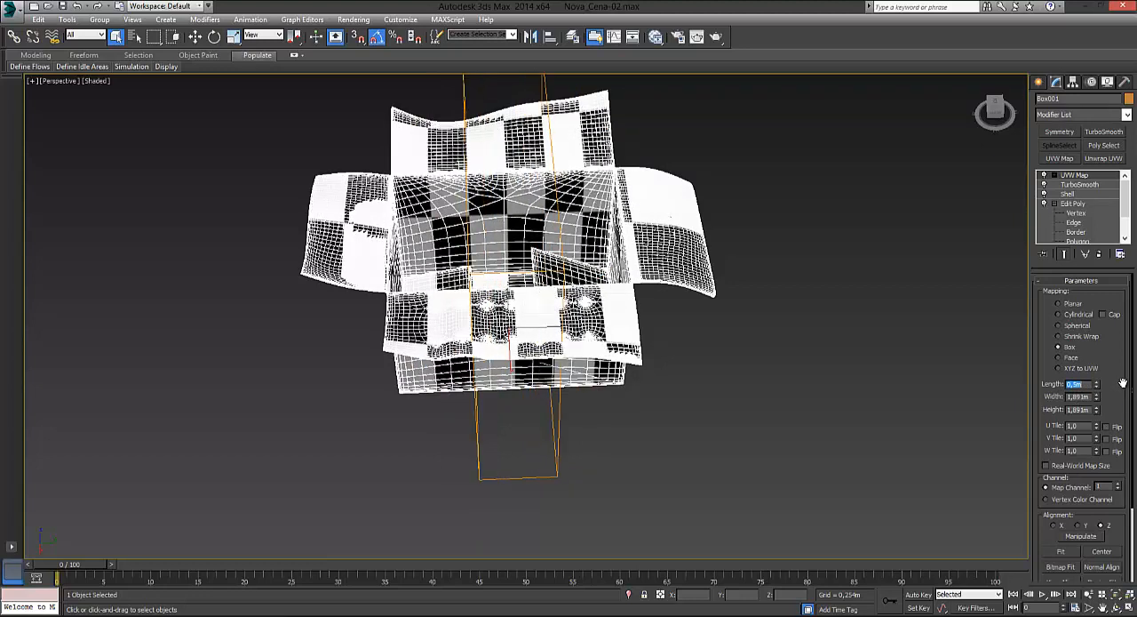
Step: Set the UVW Map width and height to 0,5 m each
{"action": "key", "text": "Tab"}
{"action": "type", "text": "0,5"}
{"action": "key", "text": "Return"}
{"action": "key", "text": "Tab"}
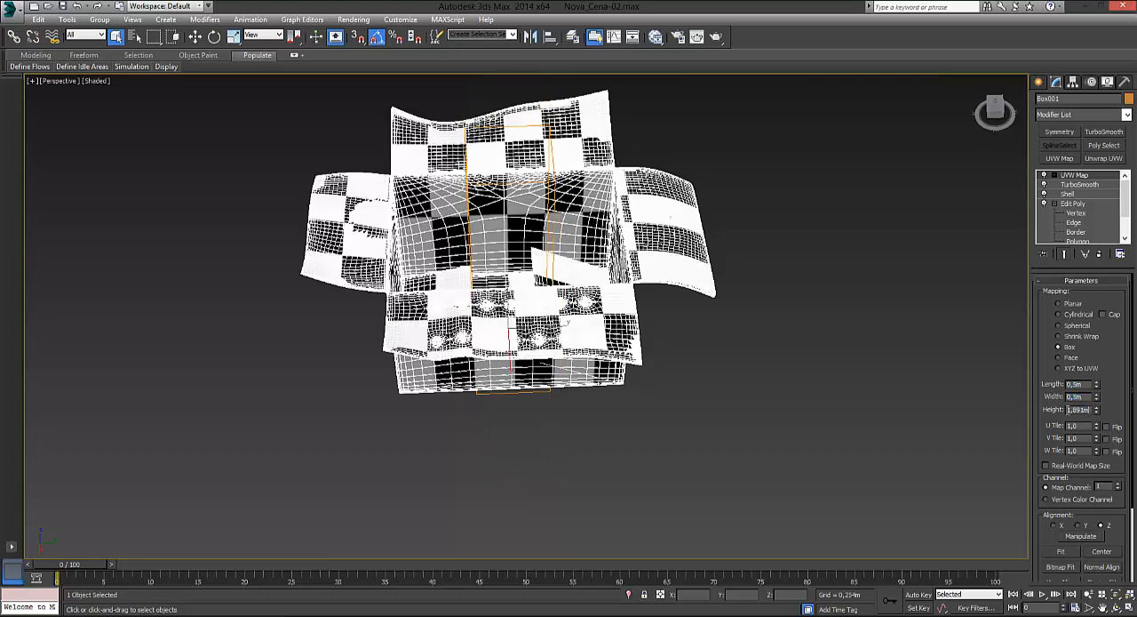
{"action": "type", "text": "0,5"}
{"action": "key", "text": "Return"}
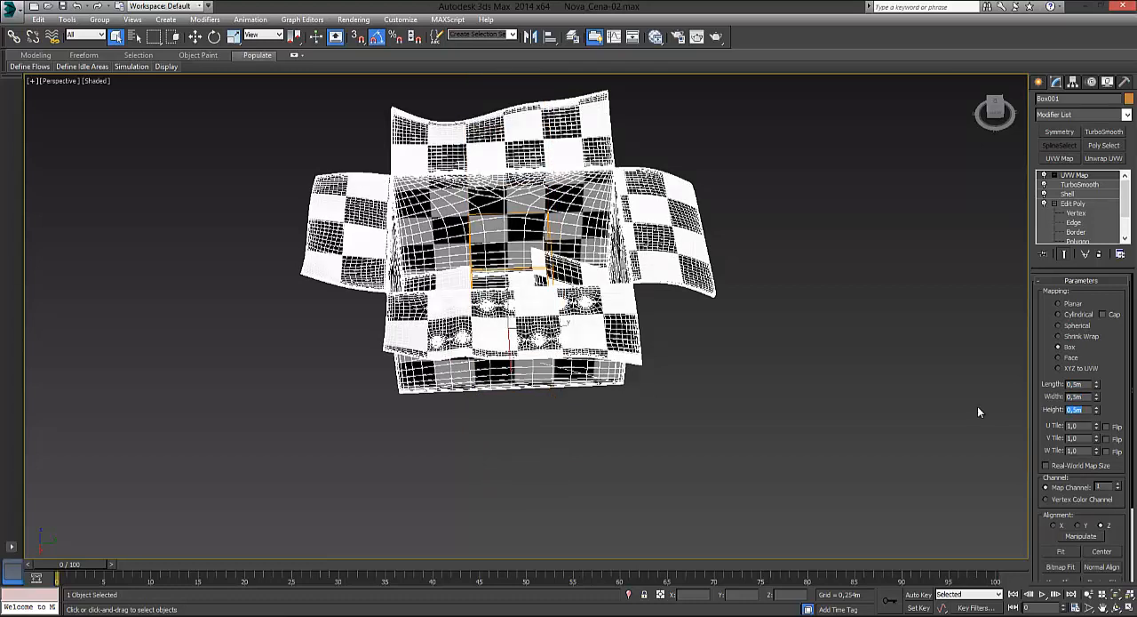
Step: Try a UVW Map width of 1,61 m on the cardboard box and set it to 0,5 m instead
{"action": "middle_click_drag", "start_coordinate": [585, 387], "coordinate": [572, 249], "text": "alt"}
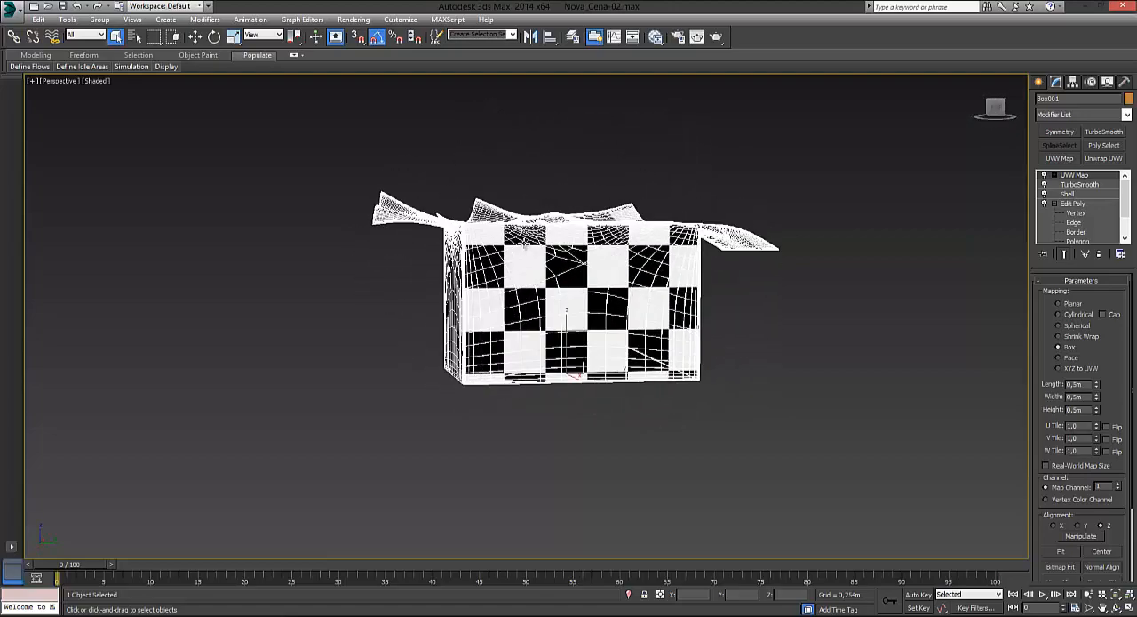
{"action": "middle_click_drag", "start_coordinate": [737, 317], "coordinate": [480, 307], "text": "alt"}
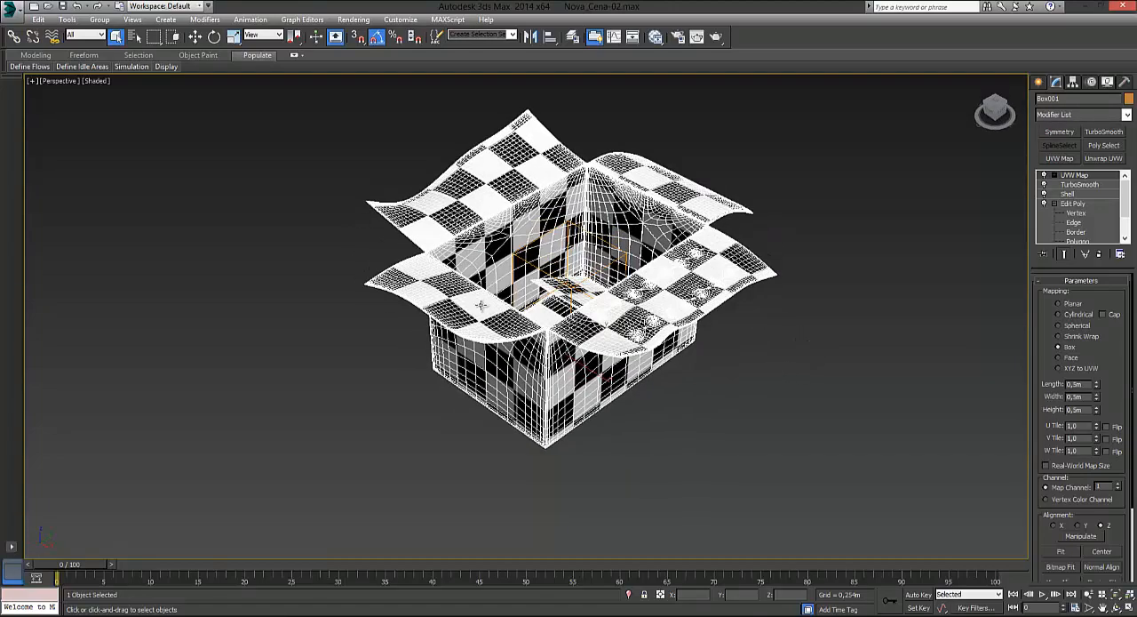
{"action": "middle_click_drag", "start_coordinate": [557, 287], "coordinate": [551, 343], "text": "alt"}
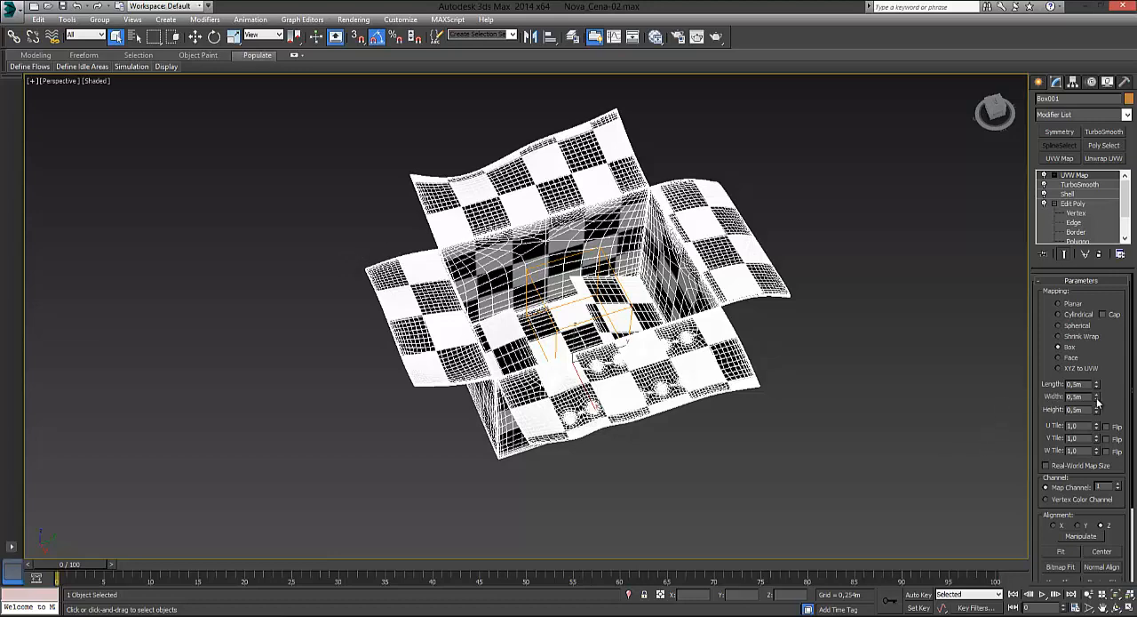
{"action": "left_click_drag", "start_coordinate": [1096, 397], "coordinate": [1102, 263]}
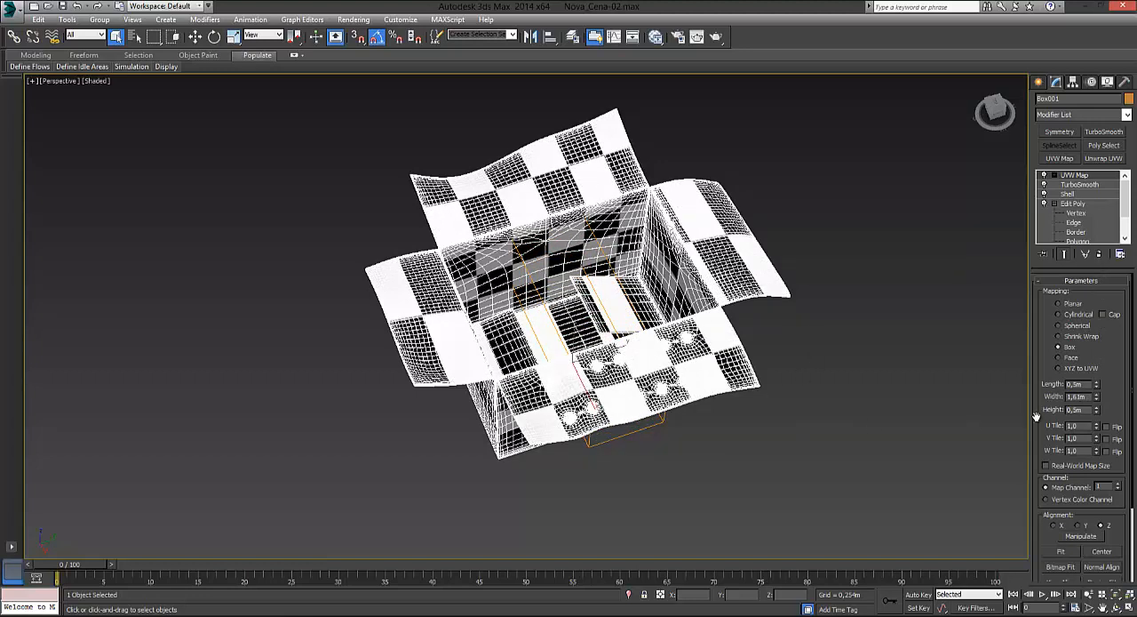
{"action": "double_click", "coordinate": [1080, 396]}
{"action": "type", "text": "0,5m"}
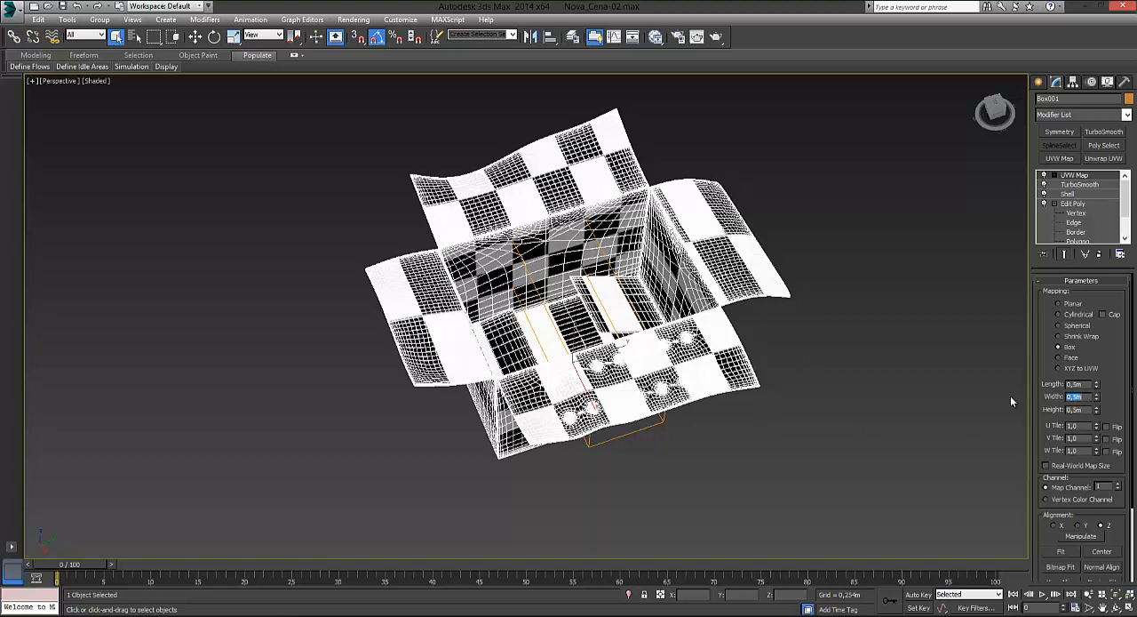
{"action": "key", "text": "Return"}
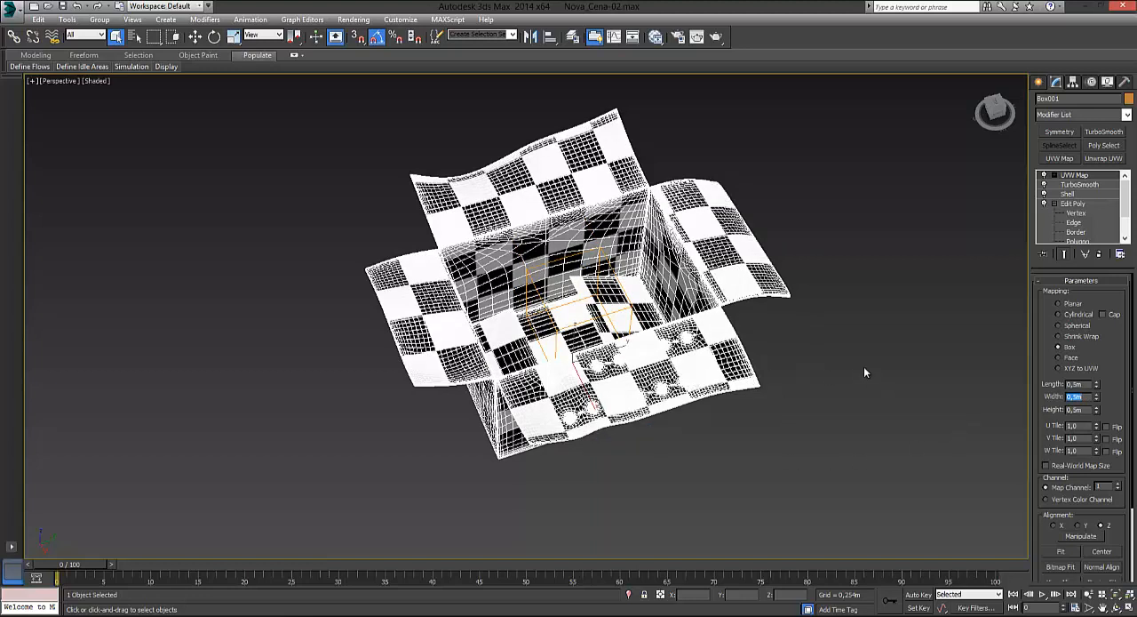
Step: Set the UVW Map length, width and height to 0,6 m each and check the checker pattern with the box deselected
{"action": "left_click_drag", "start_coordinate": [1086, 385], "coordinate": [1025, 379]}
{"action": "type", "text": "0,6"}
{"action": "key", "text": "Return"}
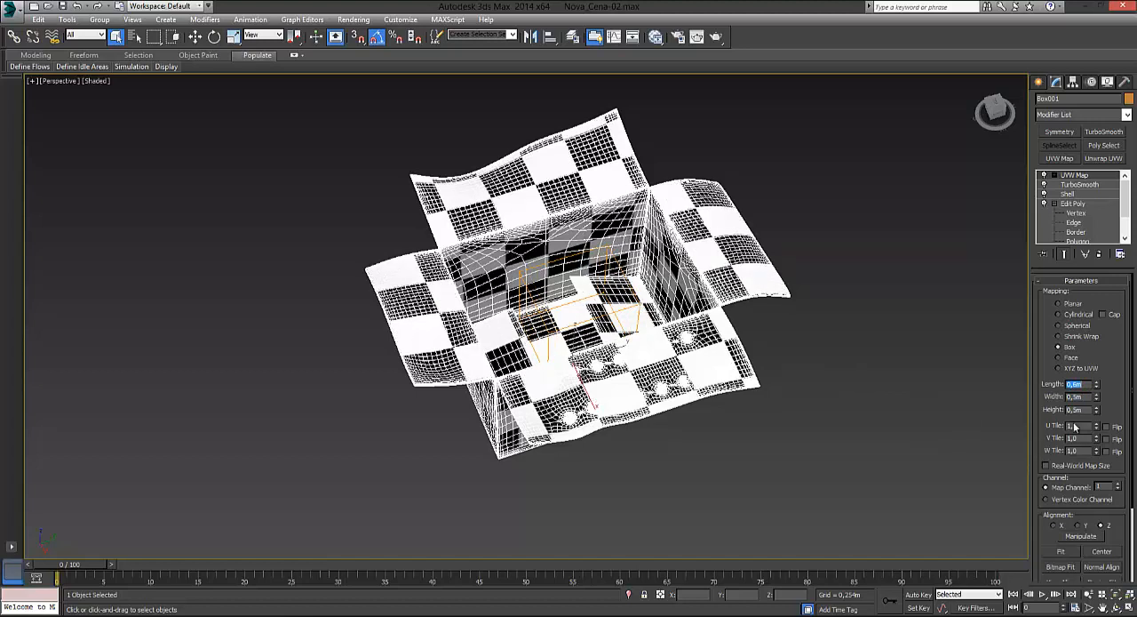
{"action": "left_click_drag", "start_coordinate": [1086, 397], "coordinate": [1019, 406]}
{"action": "type", "text": "0,6"}
{"action": "key", "text": "Return"}
{"action": "type", "text": "0,"}
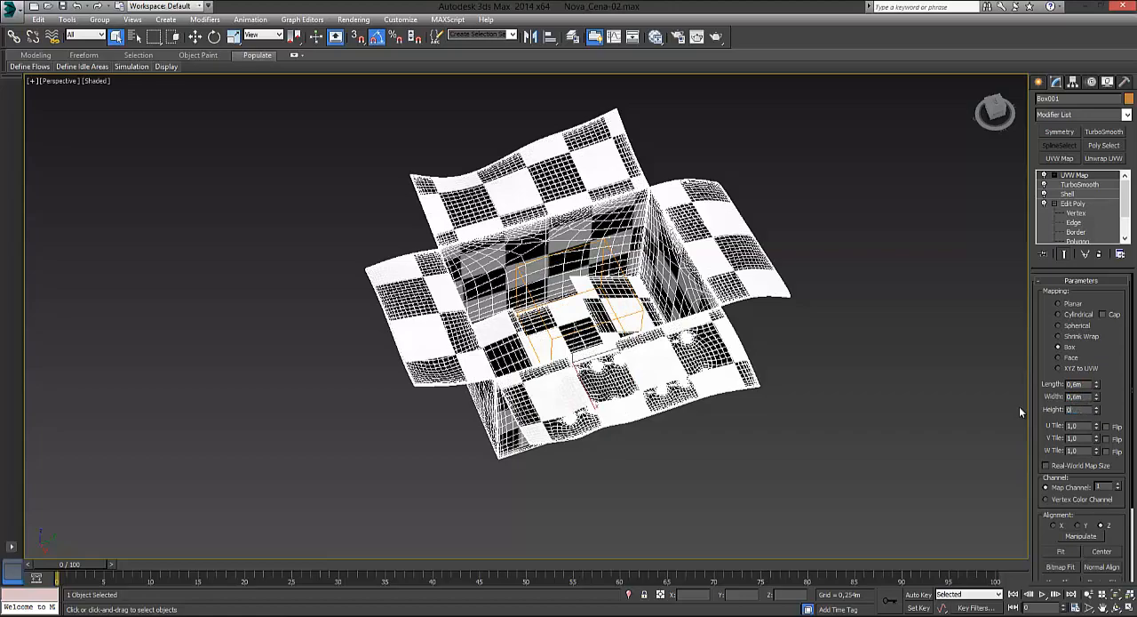
{"action": "type", "text": "6"}
{"action": "key", "text": "Return"}
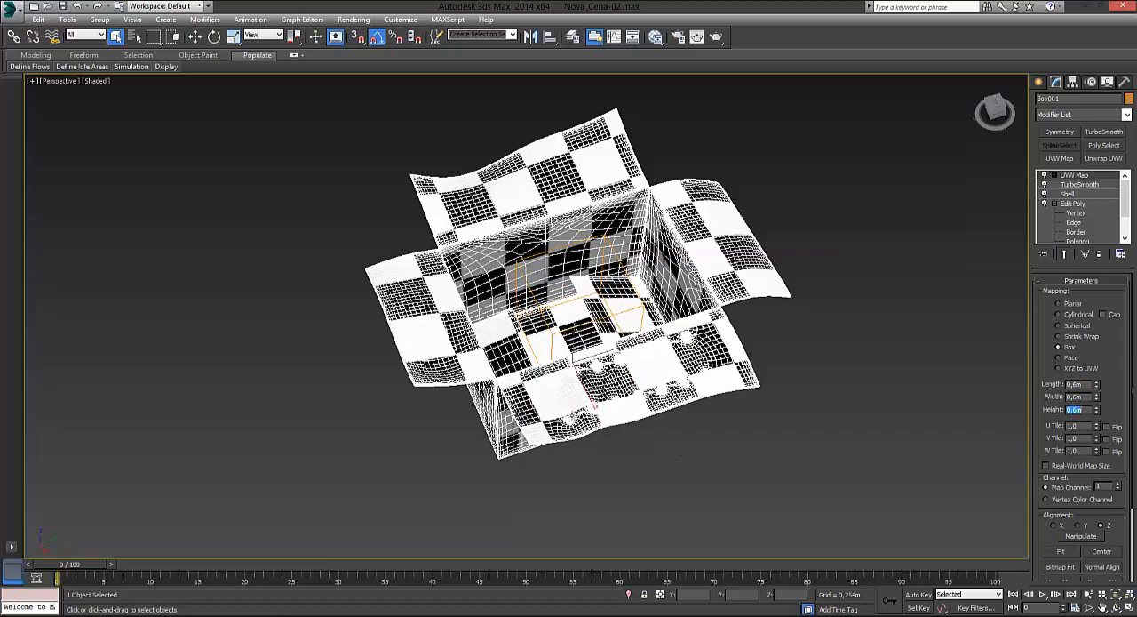
{"action": "middle_click_drag", "start_coordinate": [595, 412], "coordinate": [647, 406], "text": "alt"}
{"action": "left_click", "coordinate": [825, 305]}
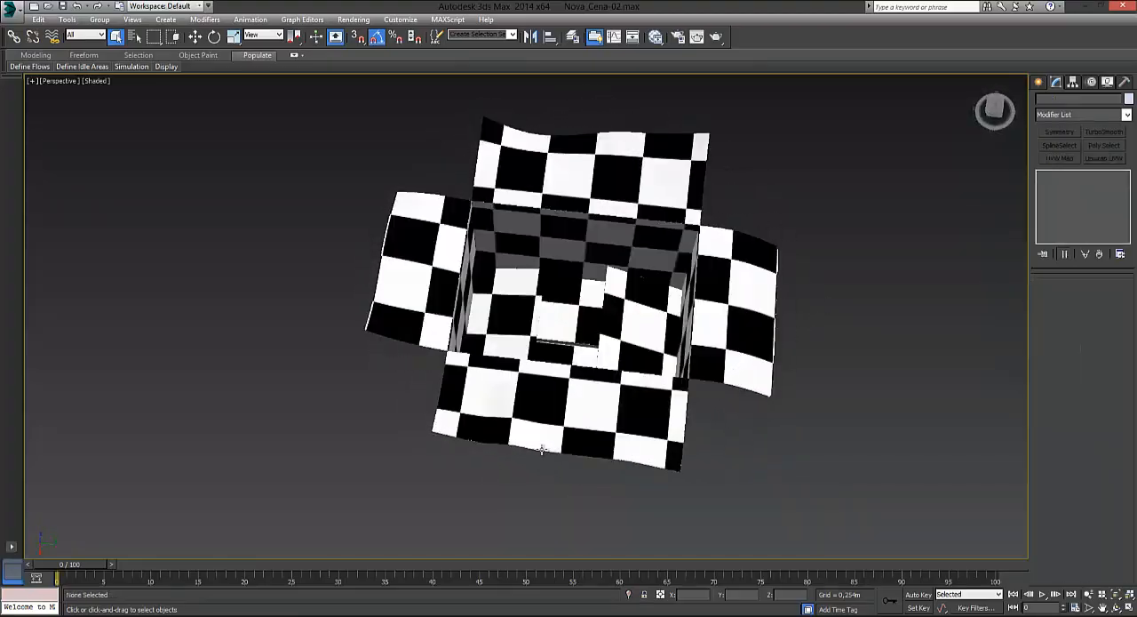
{"action": "middle_click_drag", "start_coordinate": [549, 414], "coordinate": [554, 353], "text": "alt"}
Step: Try the X and Y alignments for the cardboard box's UVW Map and set the alignment back to Z
{"action": "left_click", "coordinate": [527, 298]}
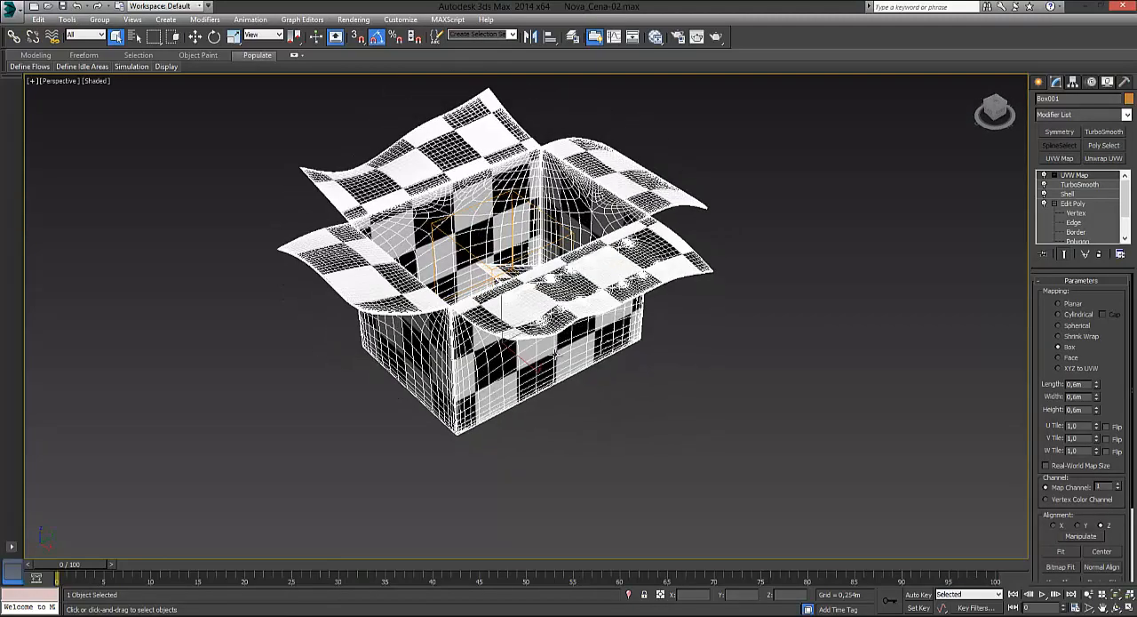
{"action": "left_click", "coordinate": [1054, 527]}
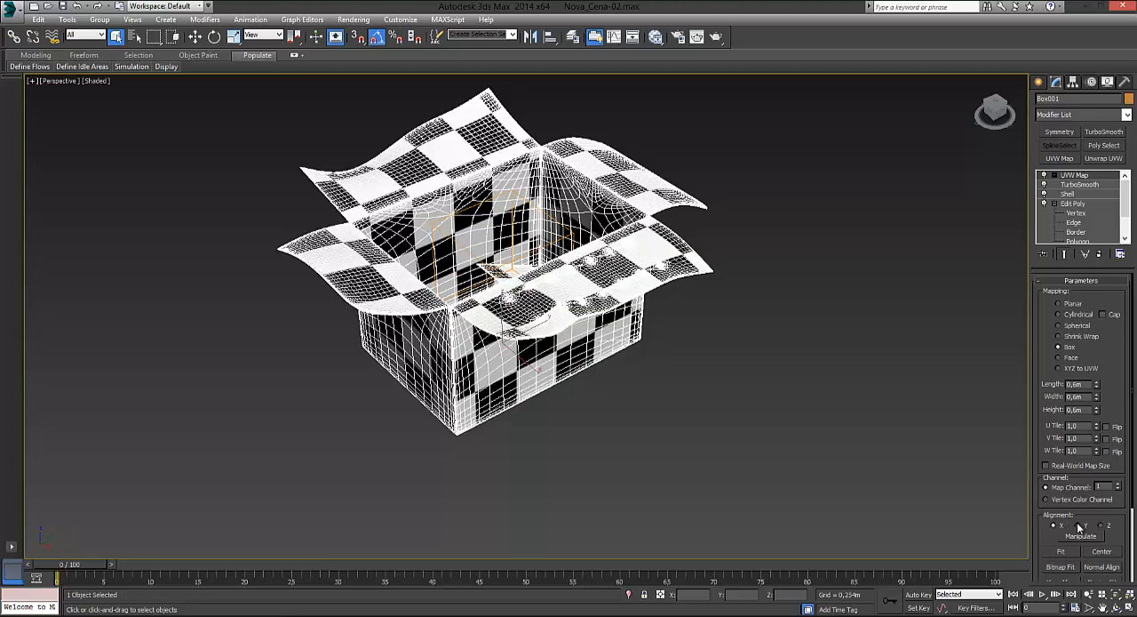
{"action": "left_click", "coordinate": [1080, 526]}
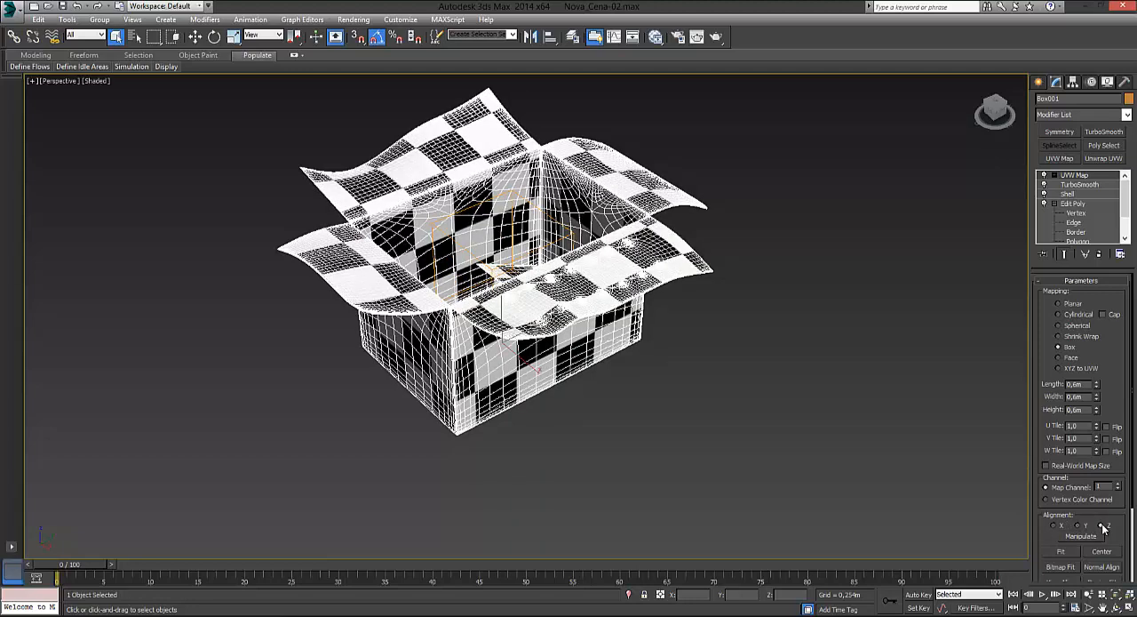
{"action": "left_click", "coordinate": [1102, 526]}
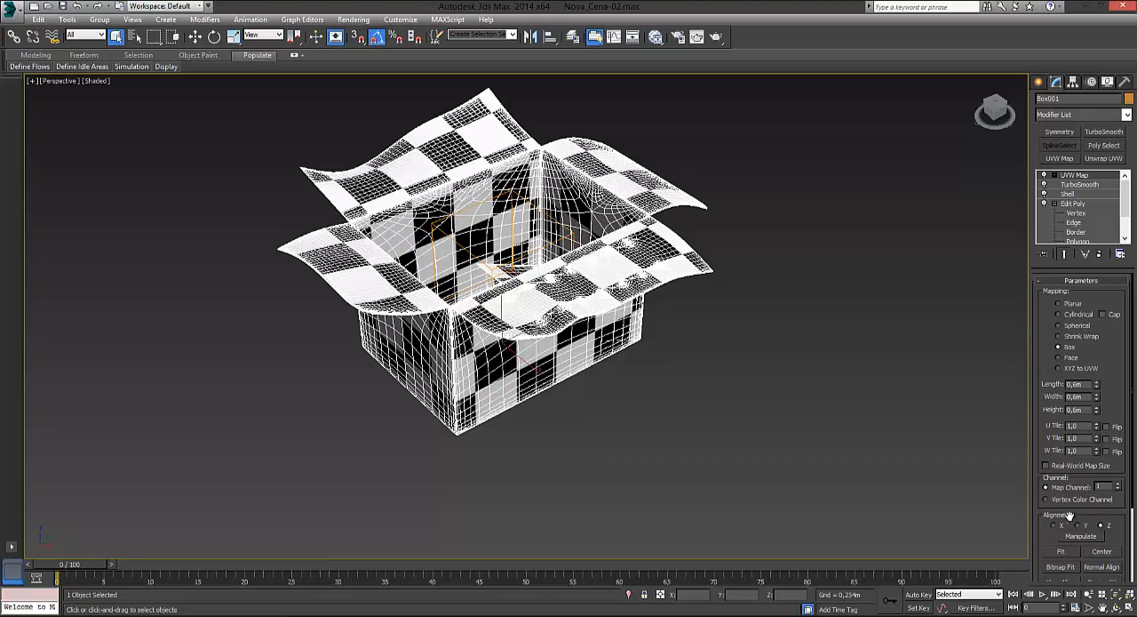
Step: Try Face mapping on the cardboard box and examine the checker pattern on its outer walls
{"action": "left_click", "coordinate": [1059, 358]}
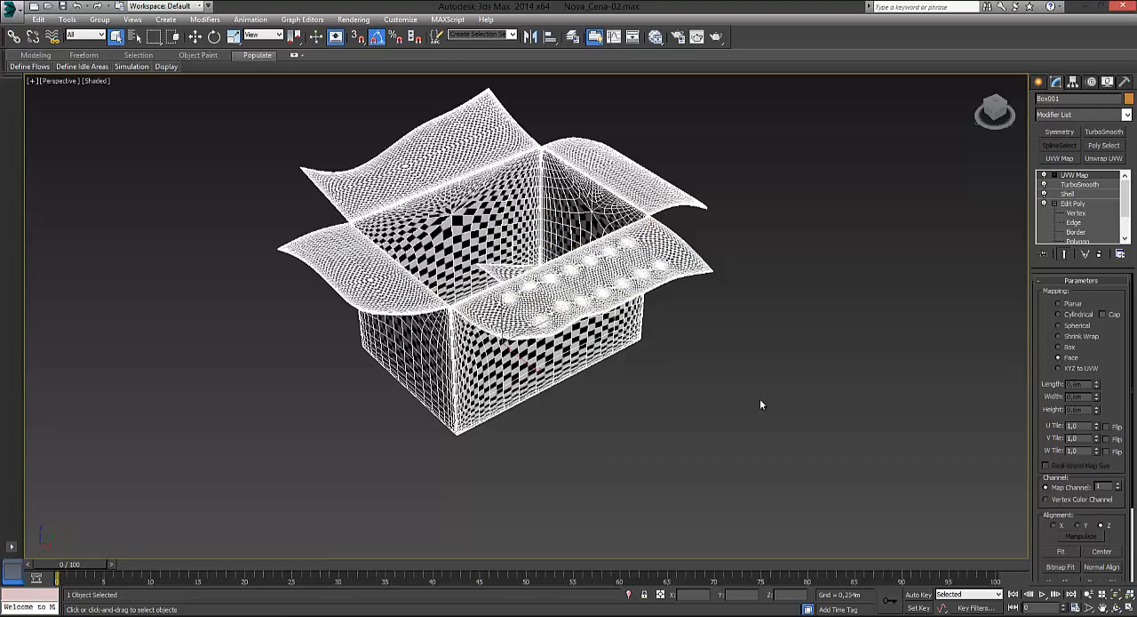
{"action": "middle_click_drag", "start_coordinate": [670, 403], "coordinate": [640, 372], "text": "alt"}
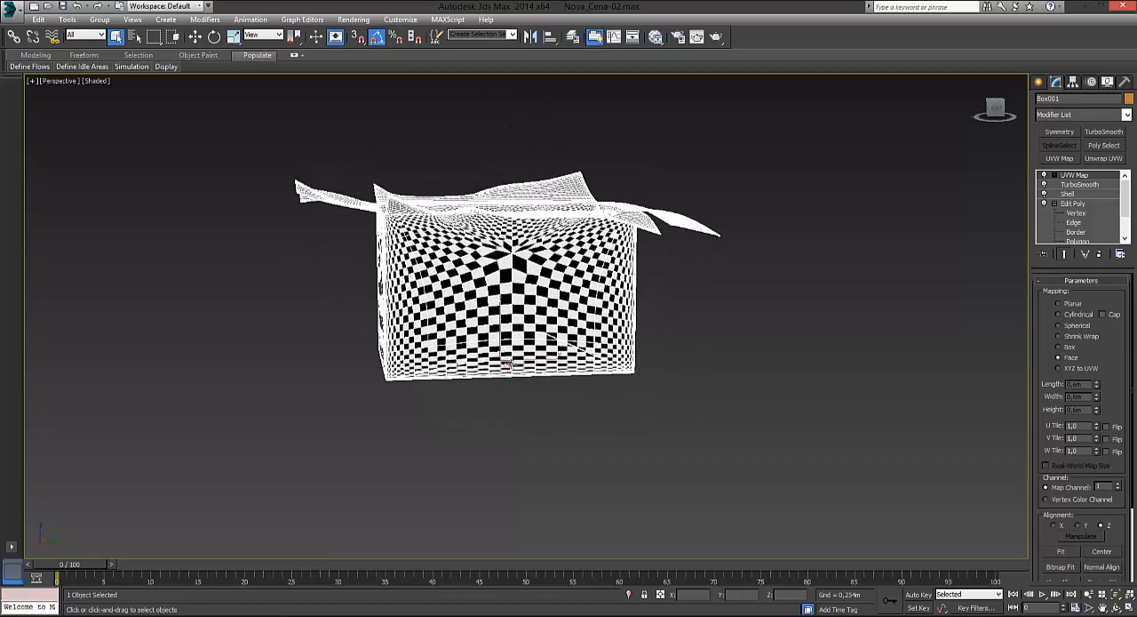
{"action": "scroll", "coordinate": [511, 364], "scroll_direction": "up", "scroll_amount": 3}
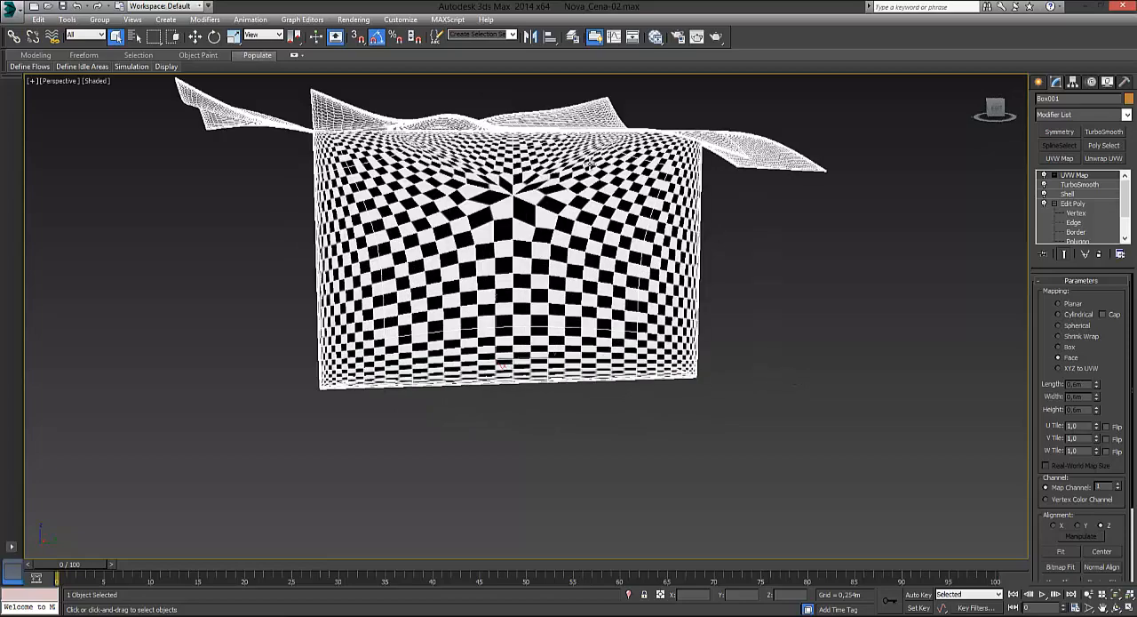
{"action": "middle_click_drag", "start_coordinate": [516, 311], "coordinate": [543, 299], "text": "alt"}
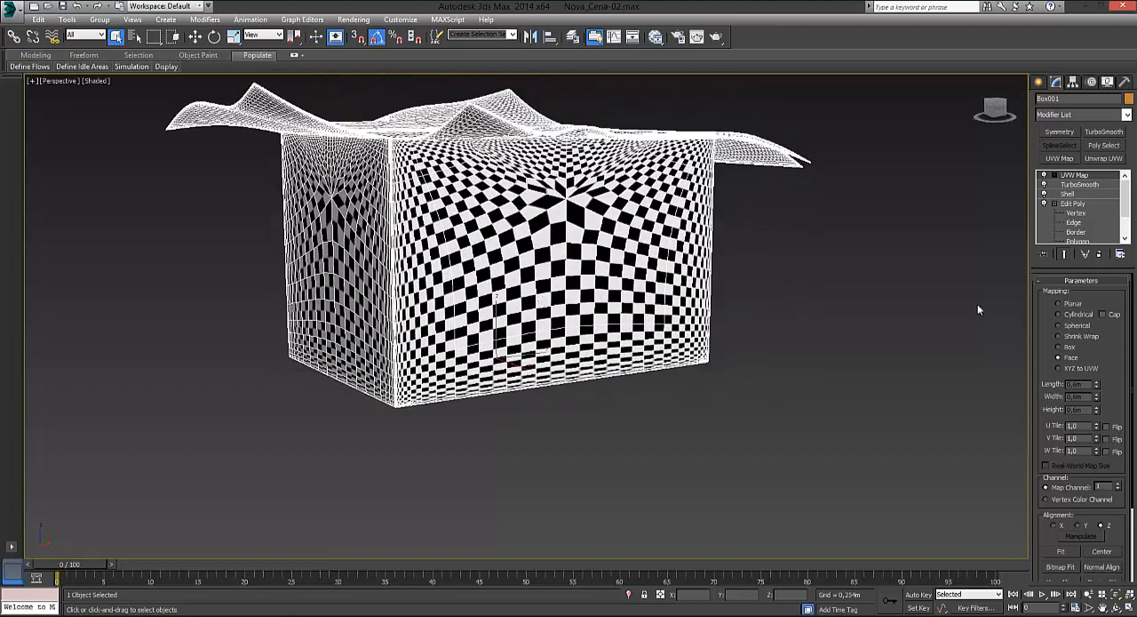
Step: Try XYZ to UVW mapping on the cardboard box and examine the pattern on its walls and flaps
{"action": "left_click", "coordinate": [1057, 368]}
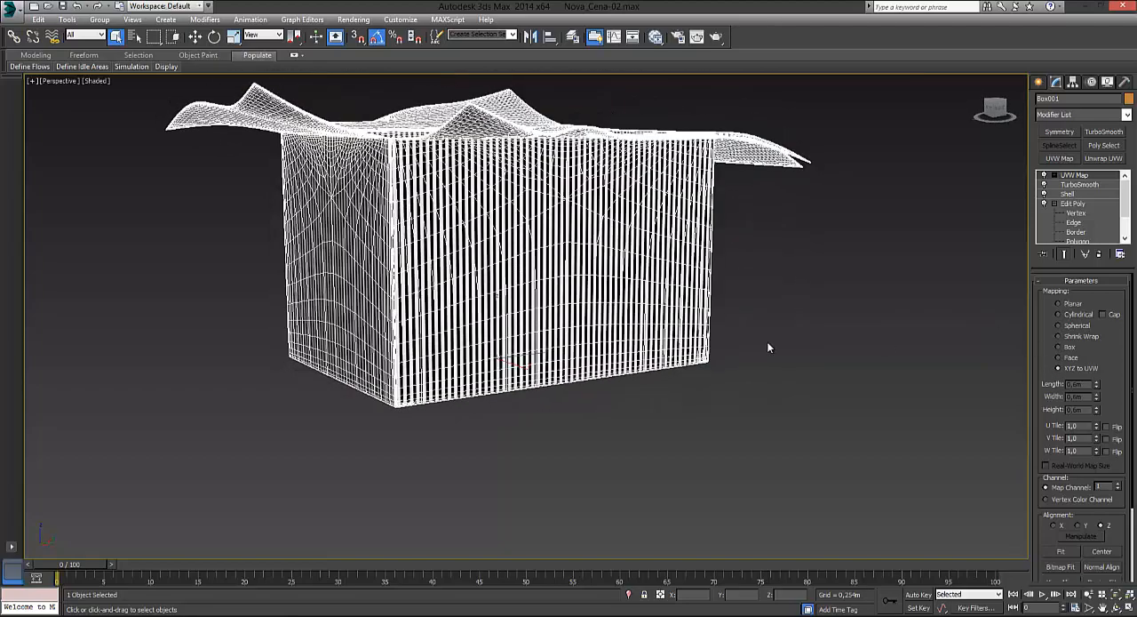
{"action": "middle_click_drag", "start_coordinate": [437, 341], "coordinate": [457, 382], "text": "alt"}
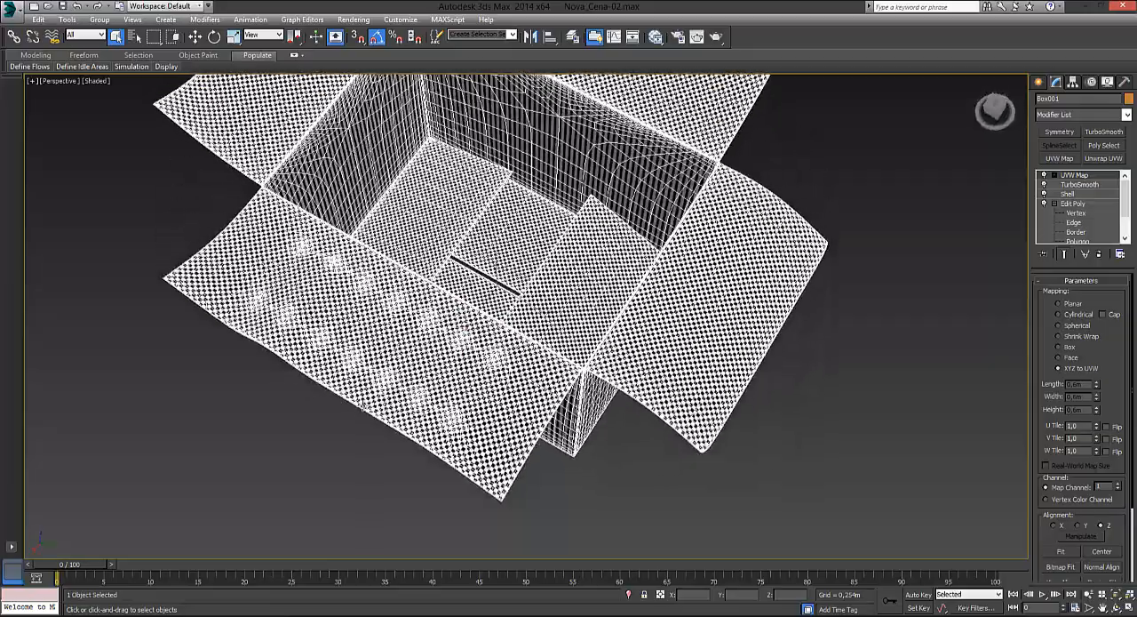
{"action": "middle_click_drag", "start_coordinate": [363, 407], "coordinate": [551, 342], "text": "alt"}
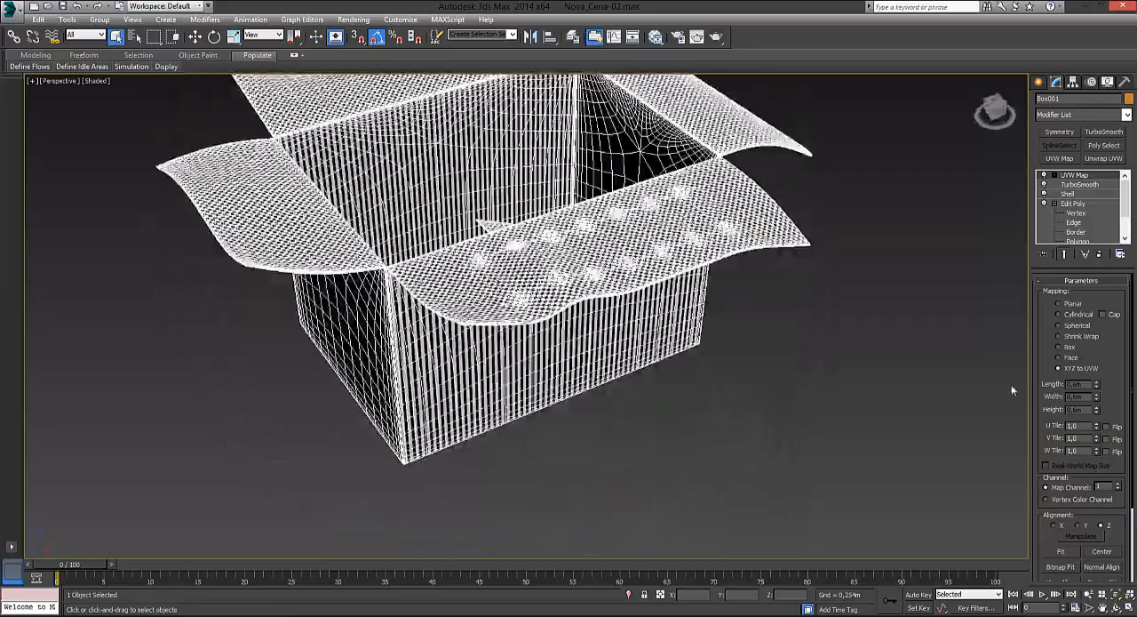
Step: Set the UVW Map projection back to Box, deselect the cardboard box and inspect its checker pattern from several angles
{"action": "left_click", "coordinate": [1057, 346]}
{"action": "middle_click_drag", "start_coordinate": [976, 358], "coordinate": [746, 400], "text": "alt"}
{"action": "middle_click_drag", "start_coordinate": [610, 334], "coordinate": [681, 335], "text": "alt"}
{"action": "left_click", "coordinate": [842, 348]}
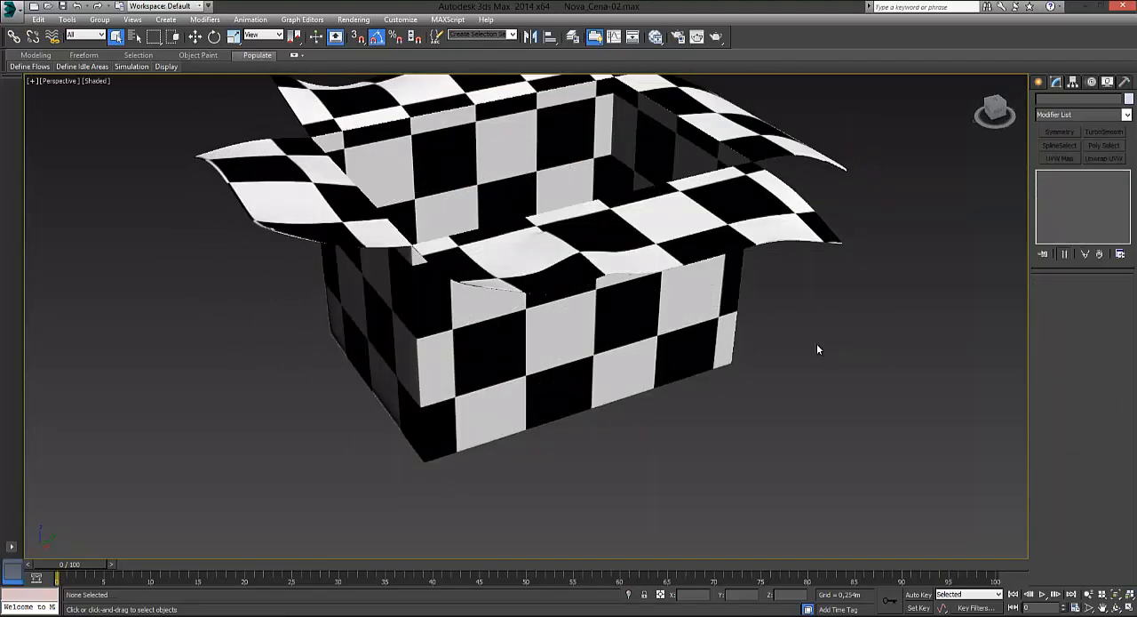
{"action": "middle_click_drag", "start_coordinate": [818, 347], "coordinate": [685, 358], "text": "alt"}
{"action": "middle_click_drag", "start_coordinate": [618, 369], "coordinate": [649, 323]}
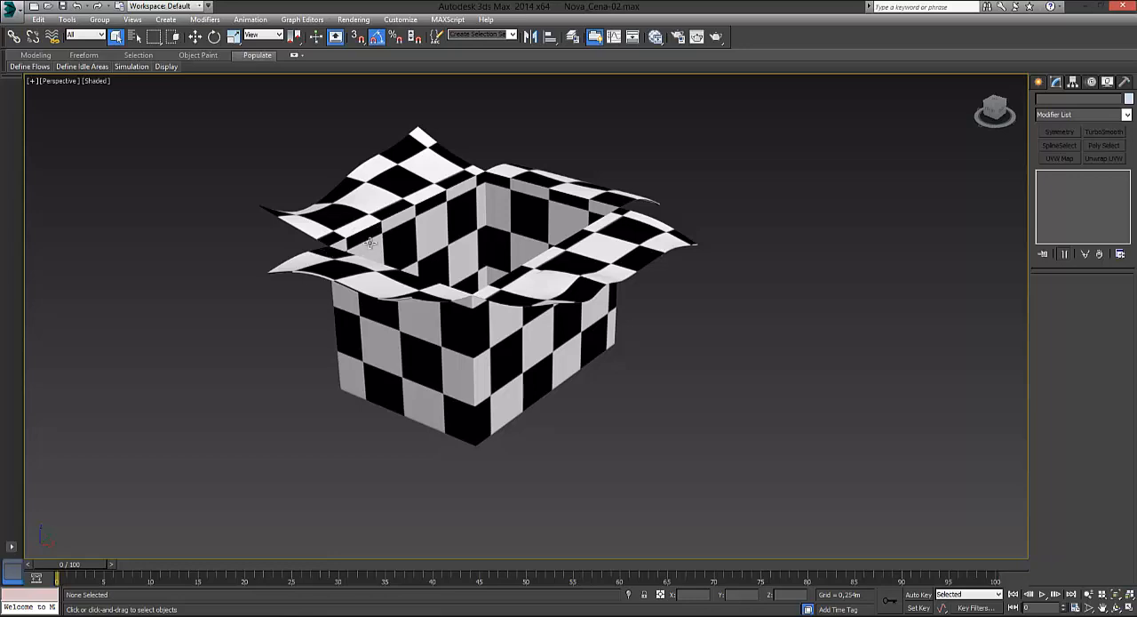
{"action": "middle_click_drag", "start_coordinate": [368, 244], "coordinate": [354, 263], "text": "alt"}
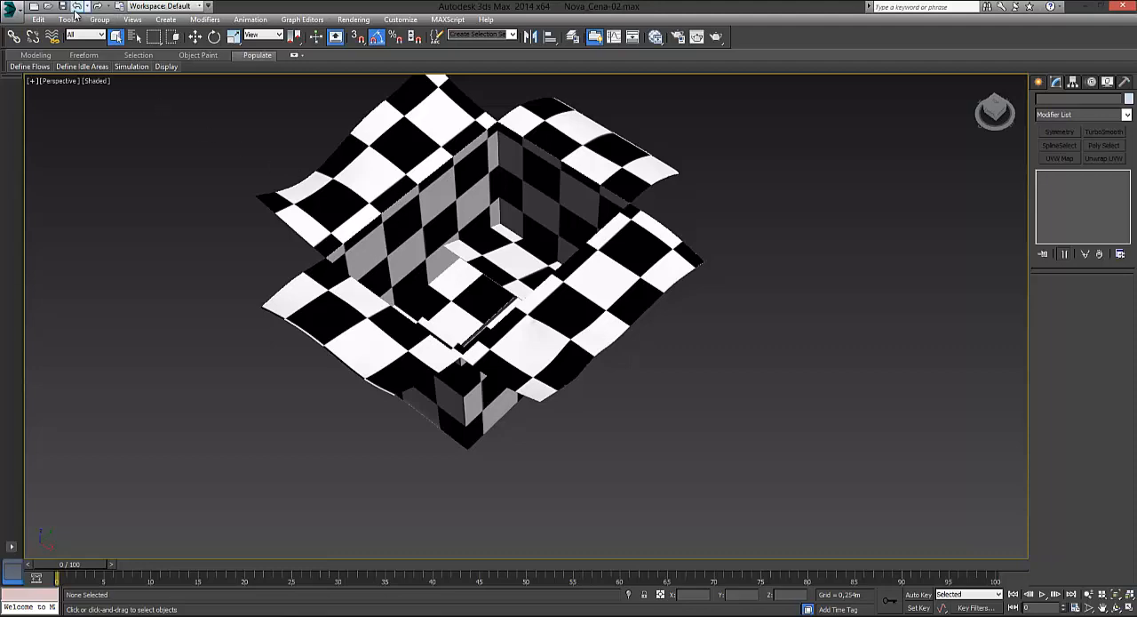